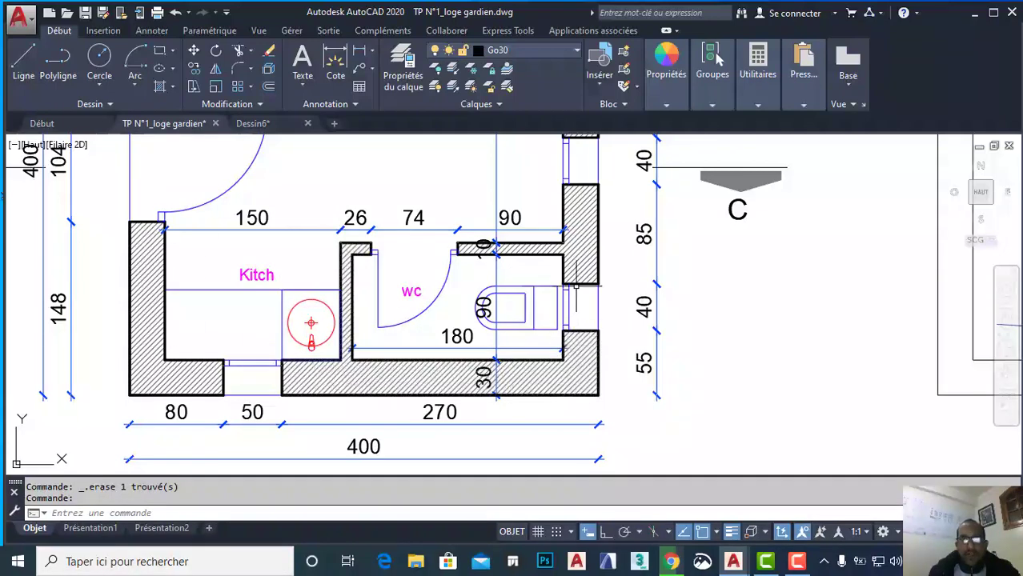
Following the WC dimensions in TP N°1_loge gardien, offset the bottom wall's inner line 90 upward in Dessin6.
scroll(575, 285, up, 2)
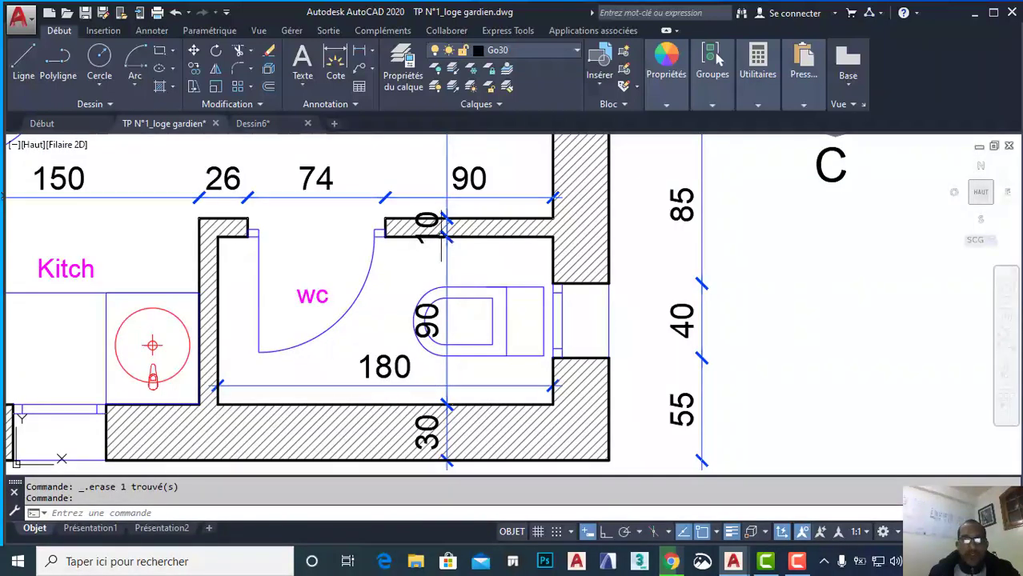
click(249, 126)
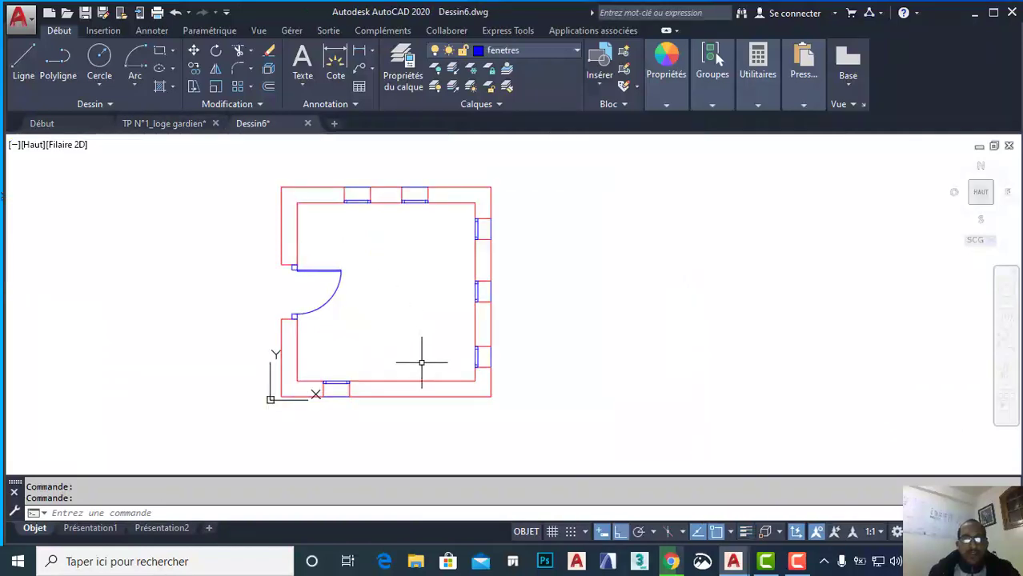
scroll(432, 361, up, 3)
click(268, 86)
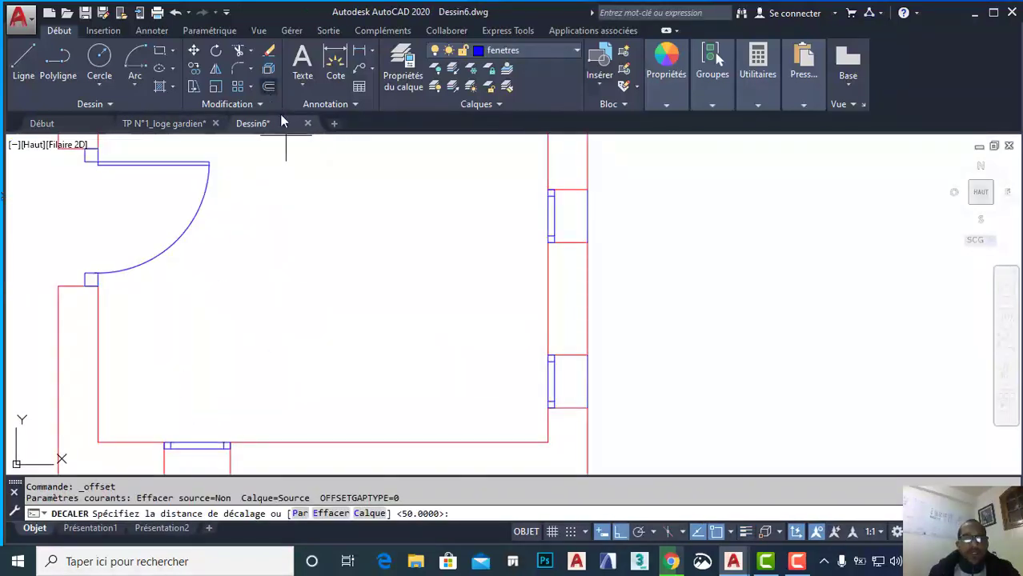
text(90)
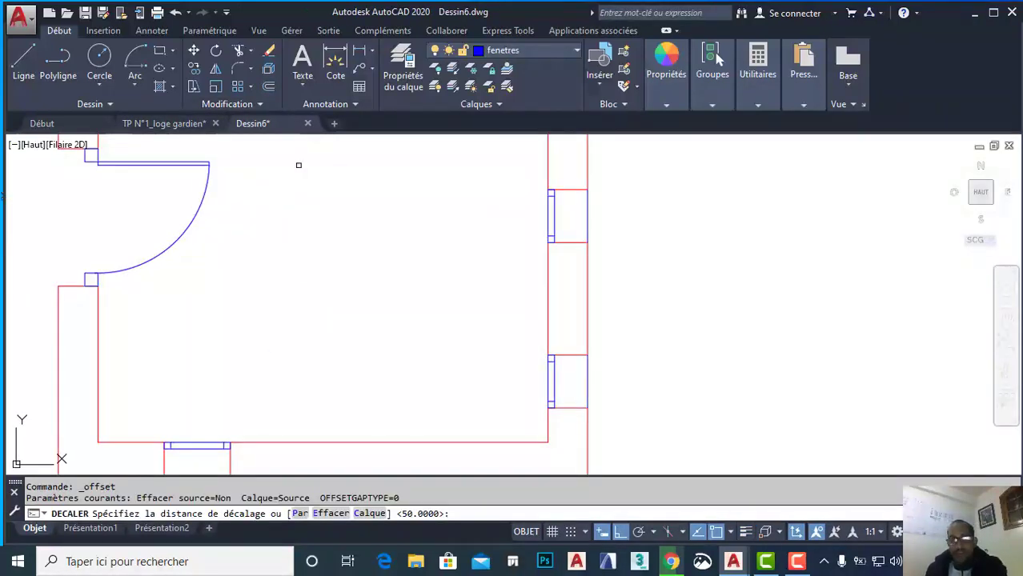
key(Return)
click(411, 441)
click(428, 360)
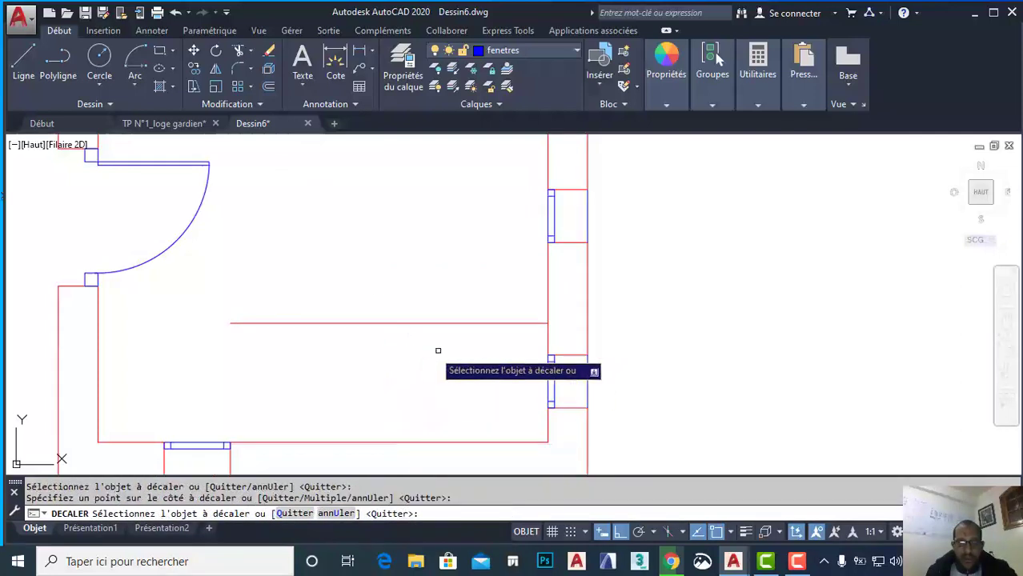
Offset the short inner line of the right wall, below the lowest window, 180 toward the room's interior.
click(546, 428)
text(1)
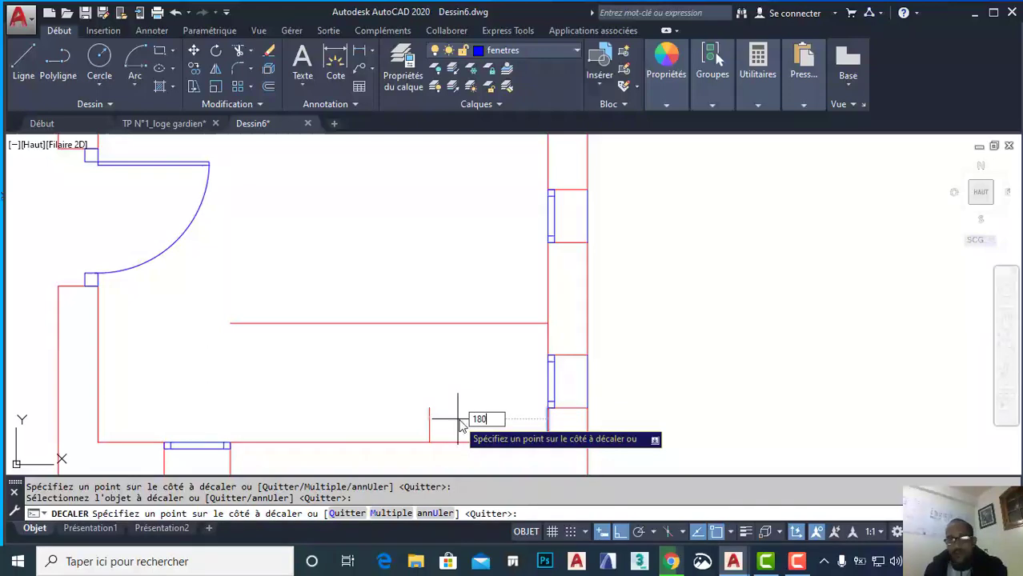
text(80)
key(Return)
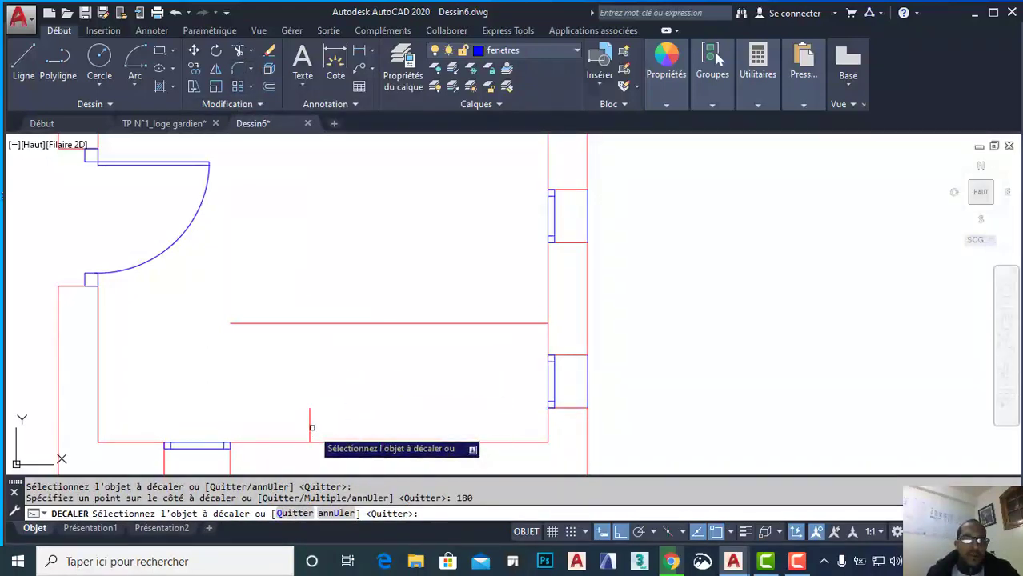
Fillet the short vertical offset line with the horizontal one into a sharp corner enclosing the WC.
click(238, 69)
click(311, 414)
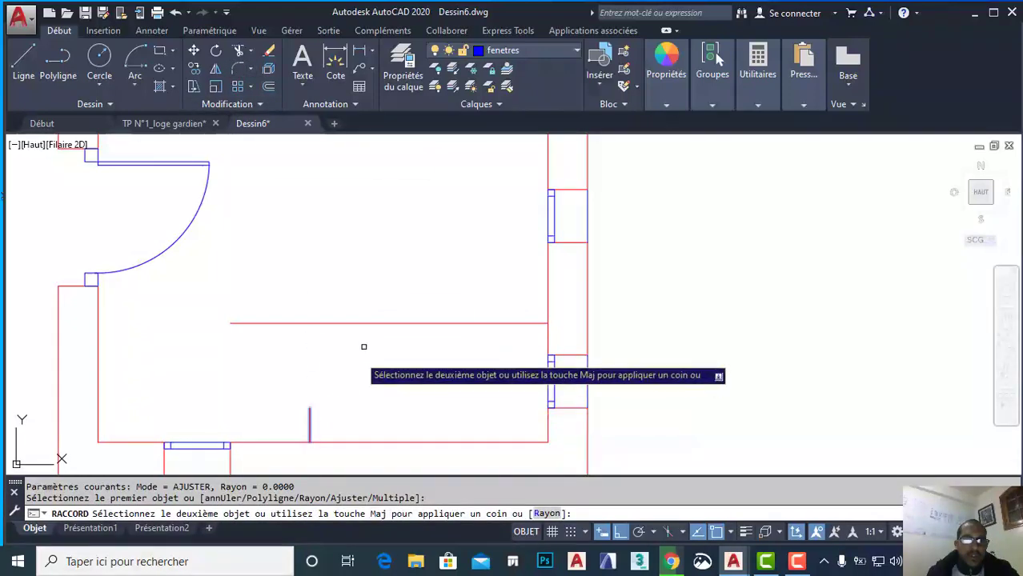
click(367, 324)
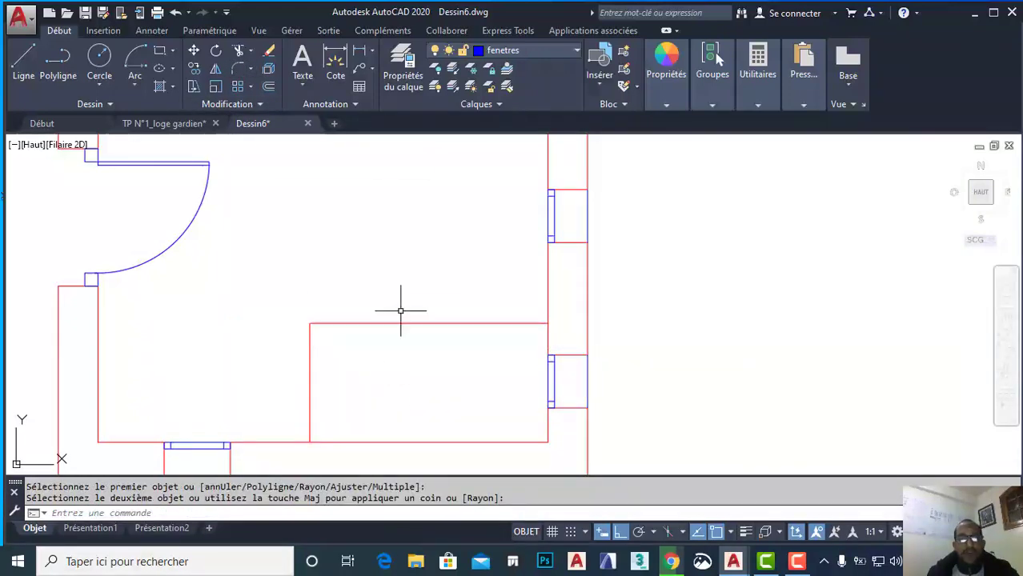
Offset the WC's horizontal and vertical partition lines 10 outward to give the partition its thickness.
click(267, 86)
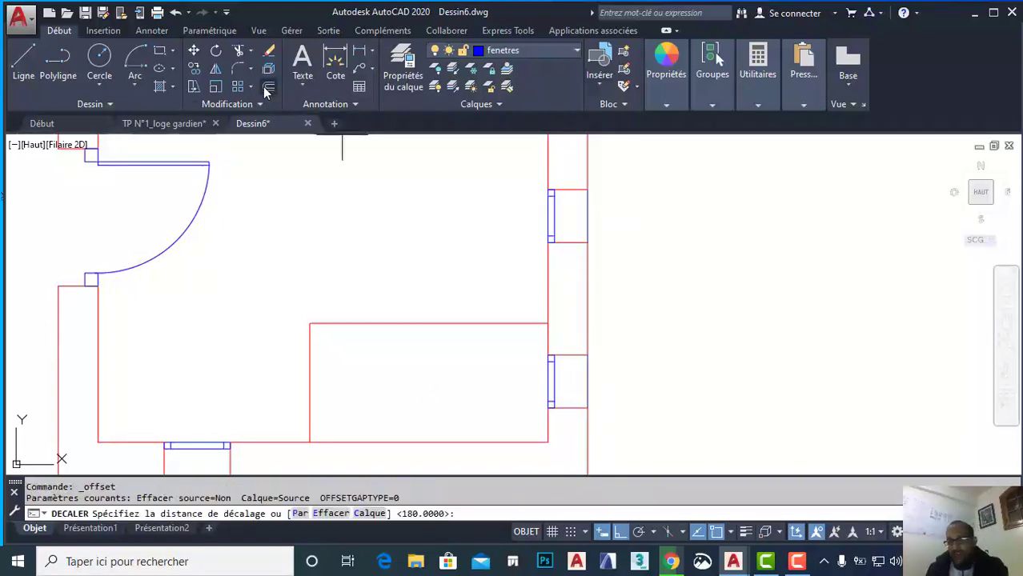
key(Return)
click(380, 323)
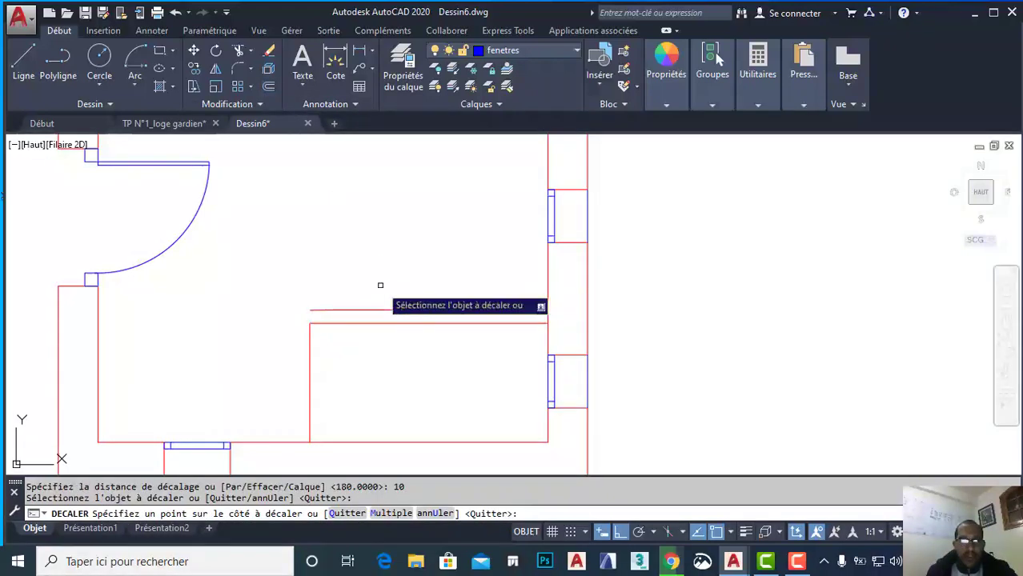
click(379, 287)
click(311, 390)
click(292, 388)
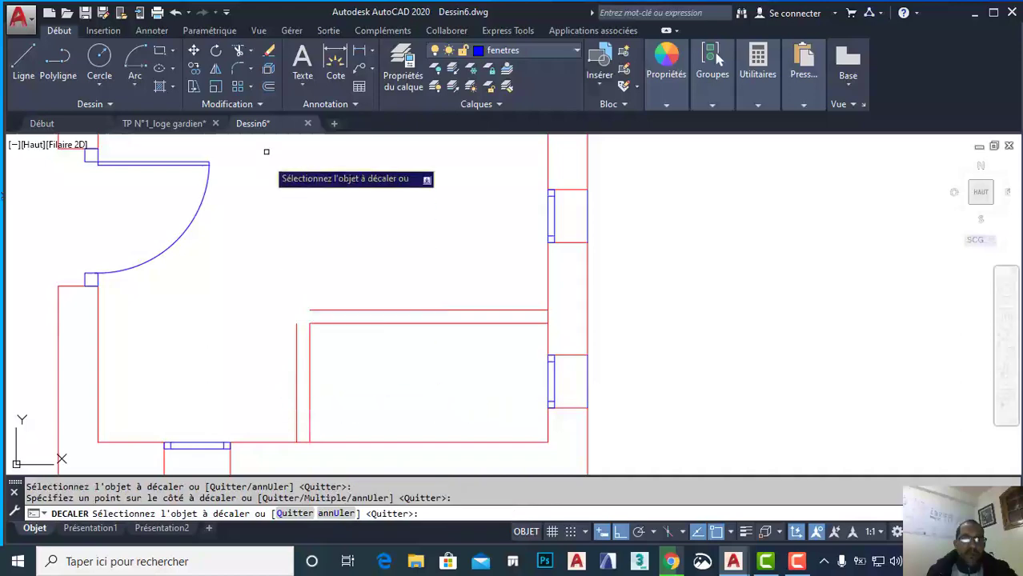
Fillet the two outer partition lines into a sharp corner.
click(238, 71)
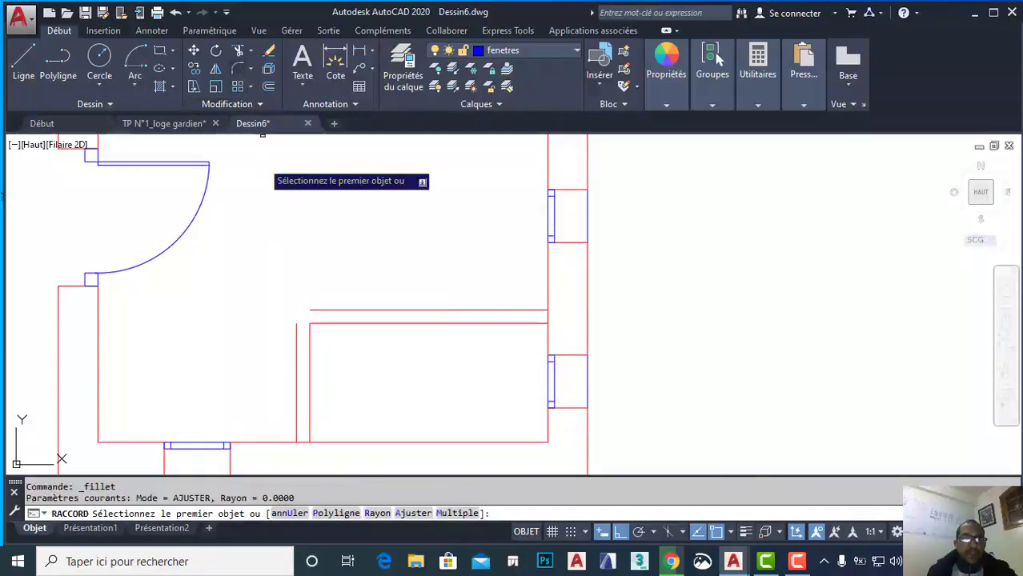
click(297, 359)
click(325, 310)
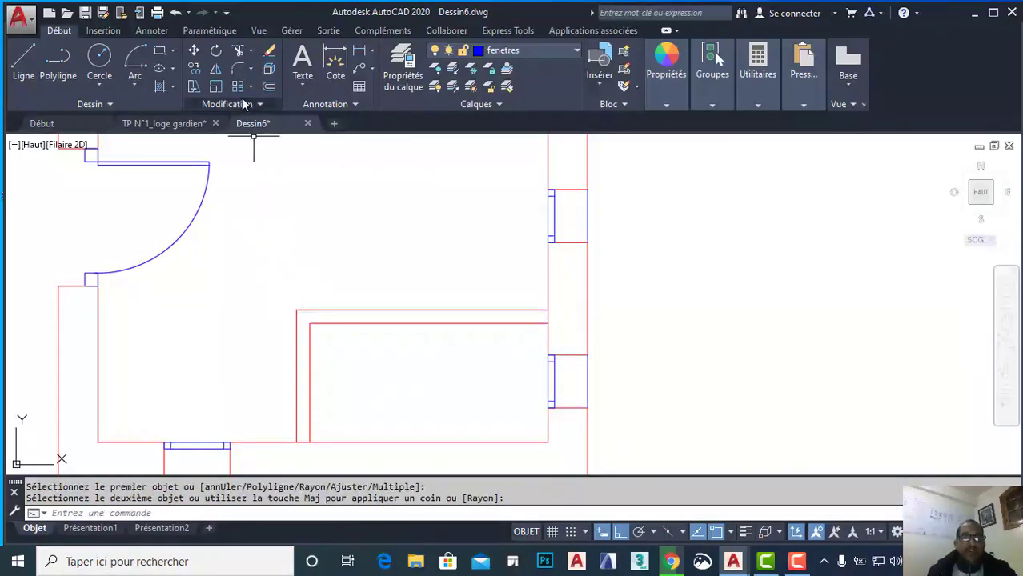
Following the door position in TP N°1_loge gardien, offset the partition's outer vertical line 26 toward the WC interior in Dessin6.
click(200, 125)
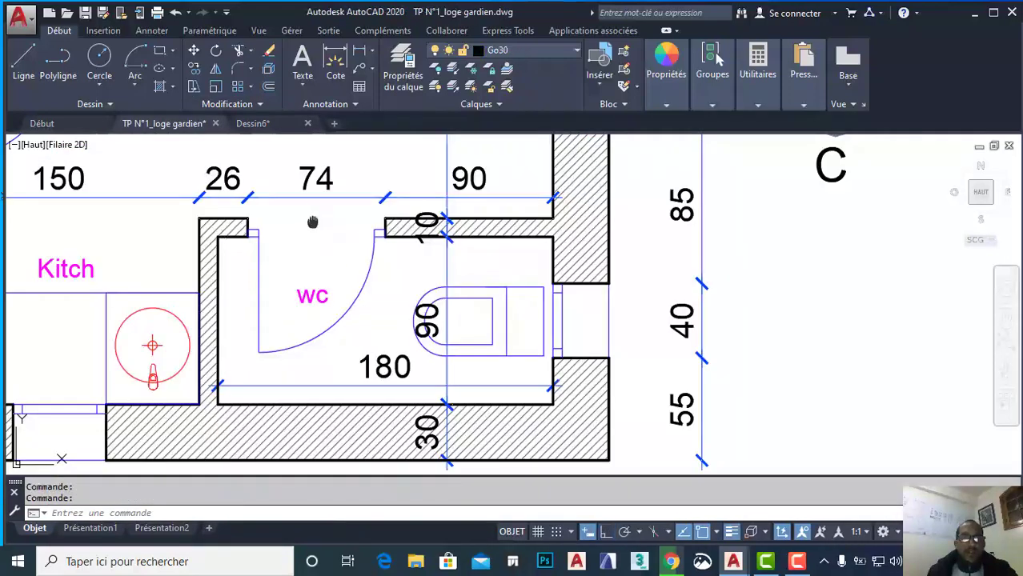
middle_drag(268, 220, 336, 285)
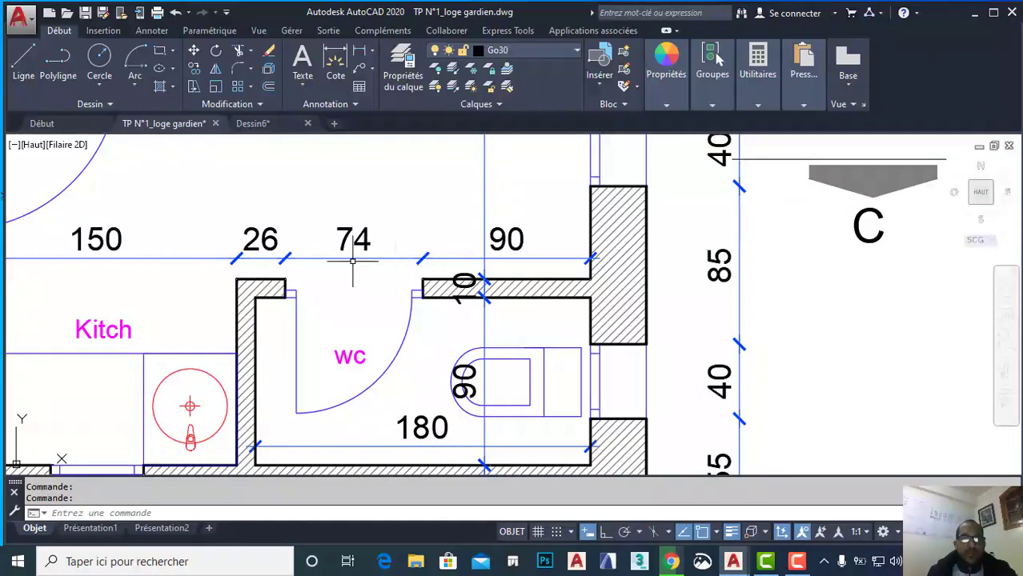
click(255, 125)
click(269, 87)
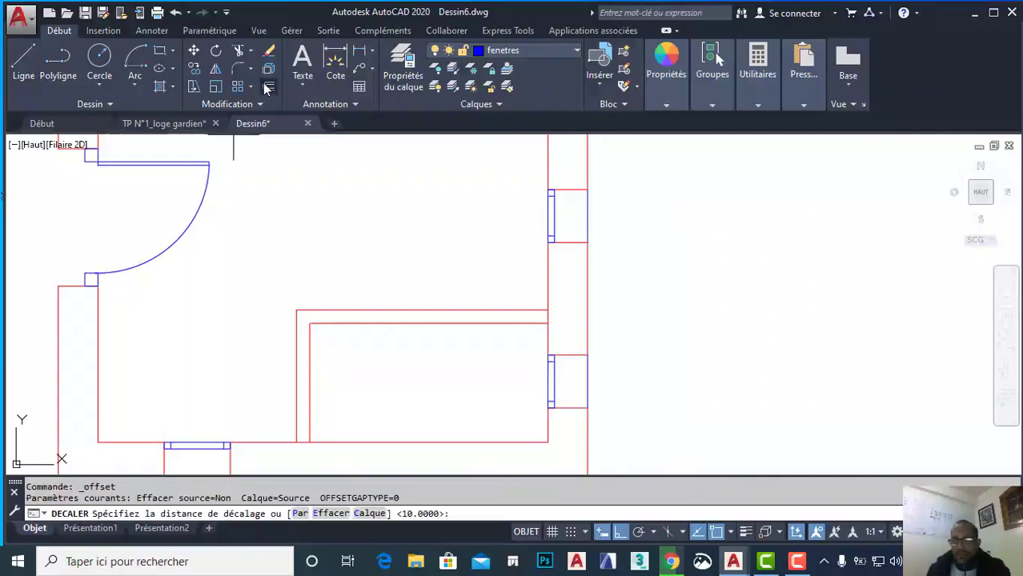
text(26)
key(Return)
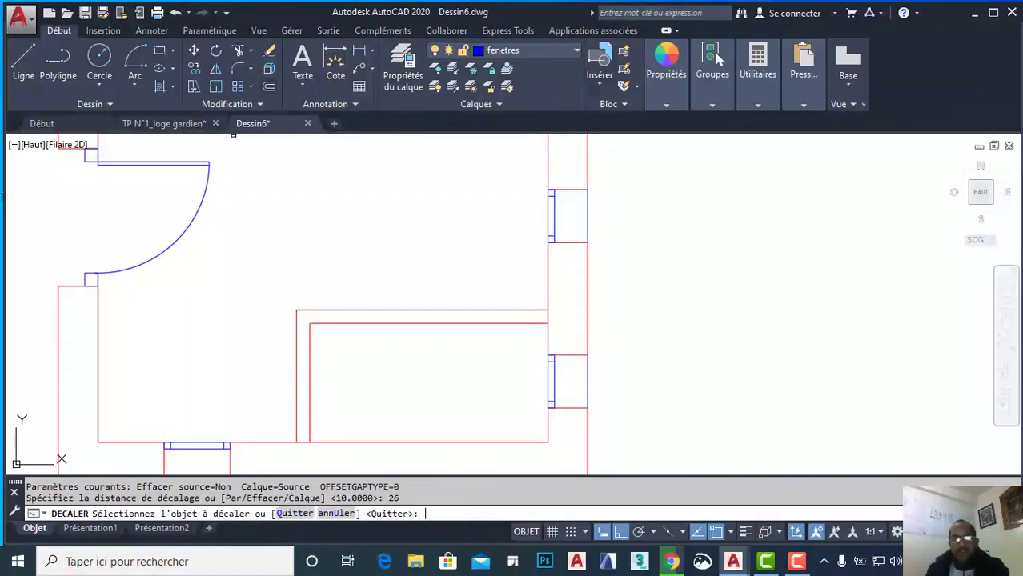
click(295, 325)
click(352, 347)
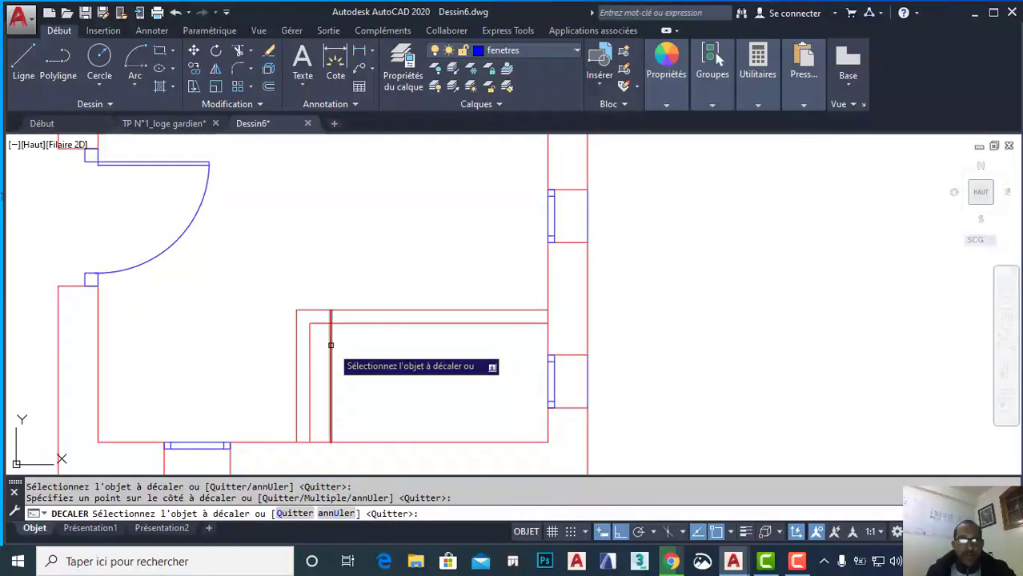
Offset the new door jamb line 74 to the right to mark the other side of the WC door opening.
click(332, 344)
text(7)
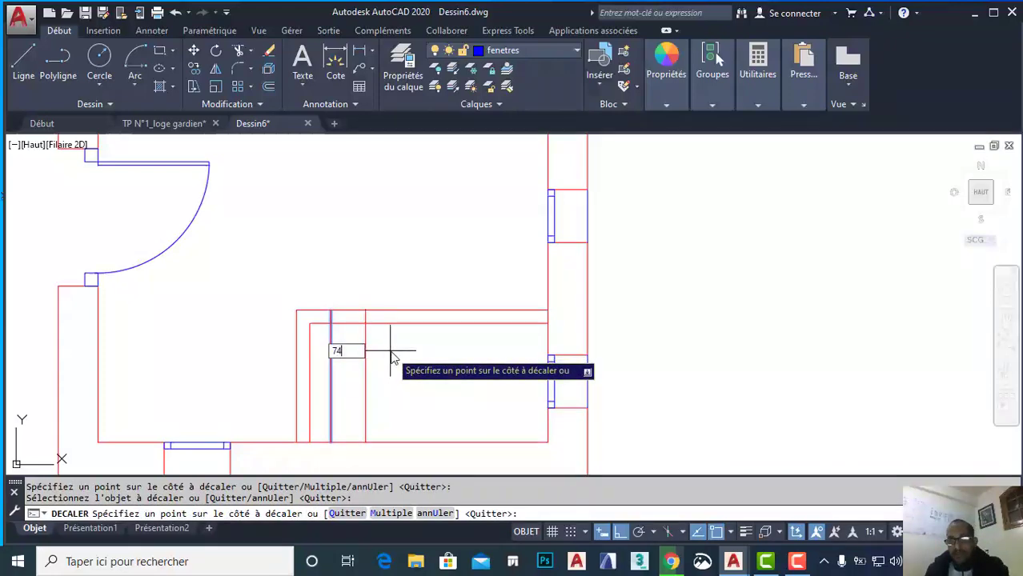
text(4)
key(Return)
Trim the jamb lines below the partition and the partition lines between the jambs to open the WC doorway.
click(238, 50)
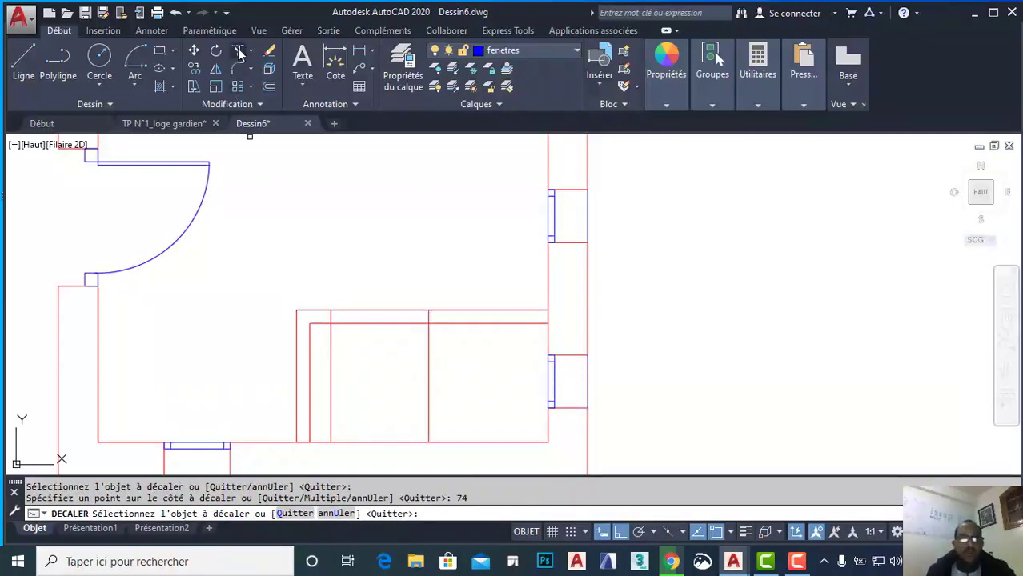
key(Return)
click(451, 358)
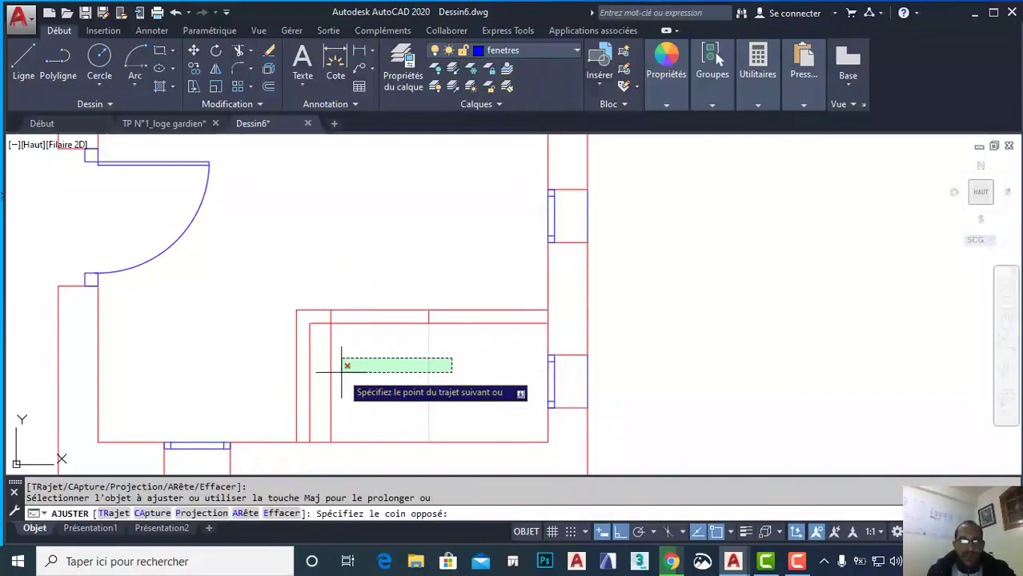
click(330, 373)
click(374, 292)
click(363, 329)
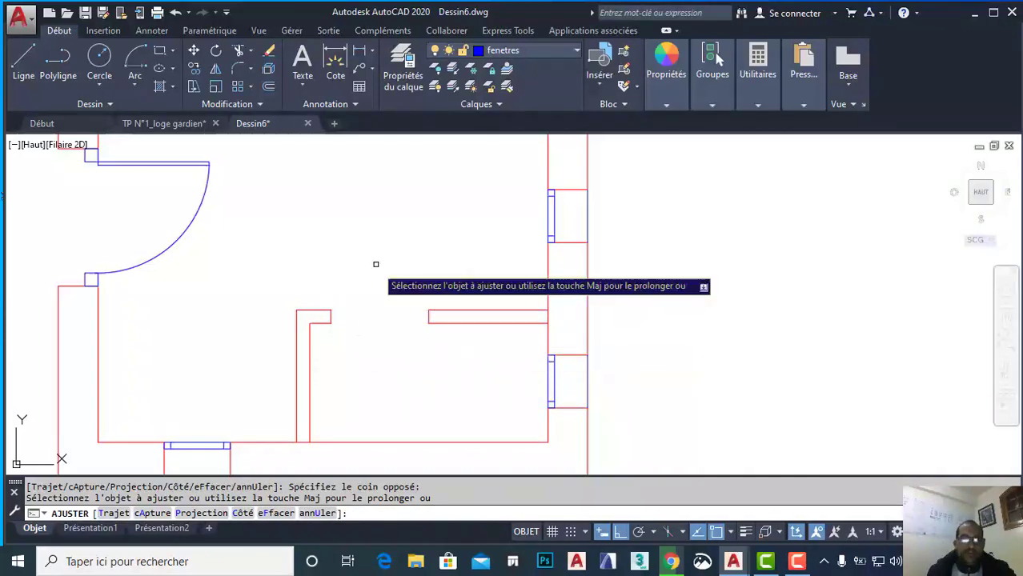
right_click(376, 264)
click(392, 277)
Make the entrance door's layer, portes, current and draw a 5 by 5 frame square at the left jamb's lower corner.
middle_drag(326, 285, 314, 256)
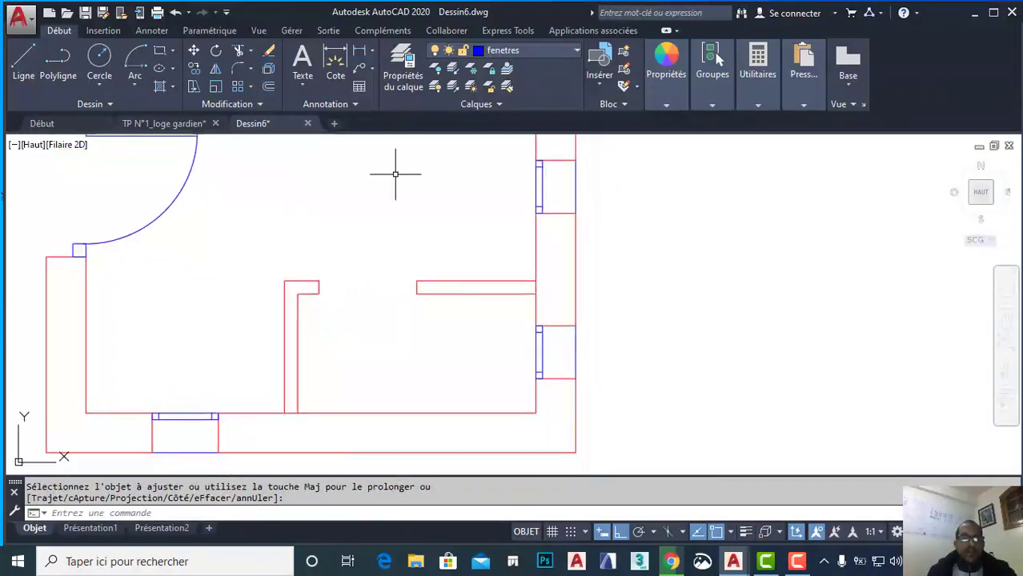
click(463, 88)
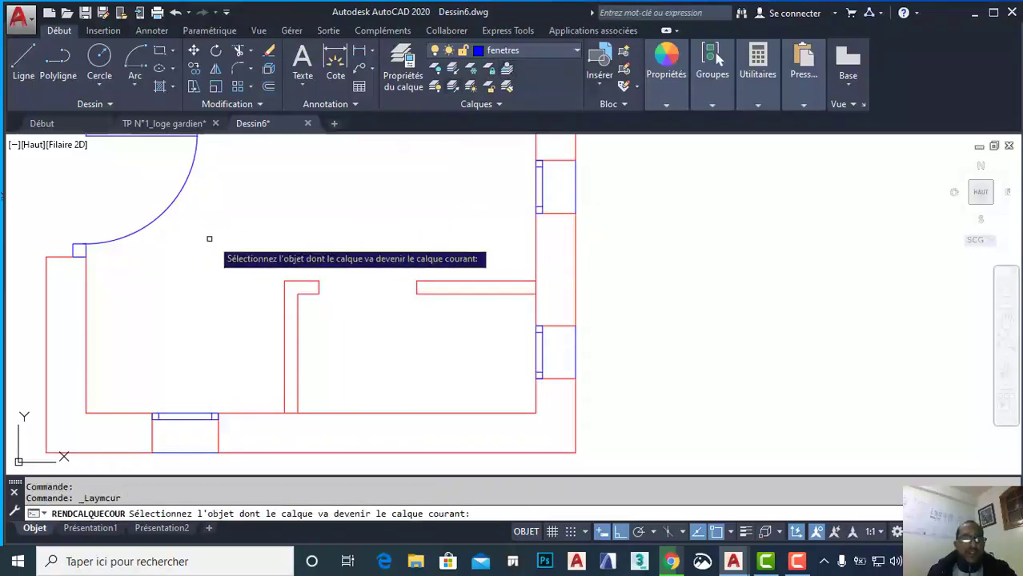
click(164, 212)
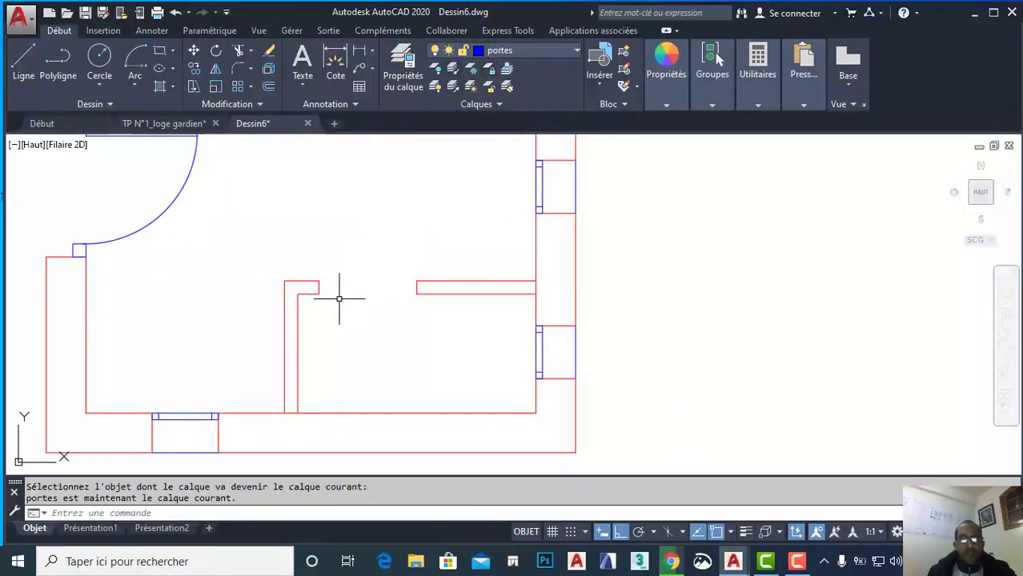
scroll(338, 299, up, 2)
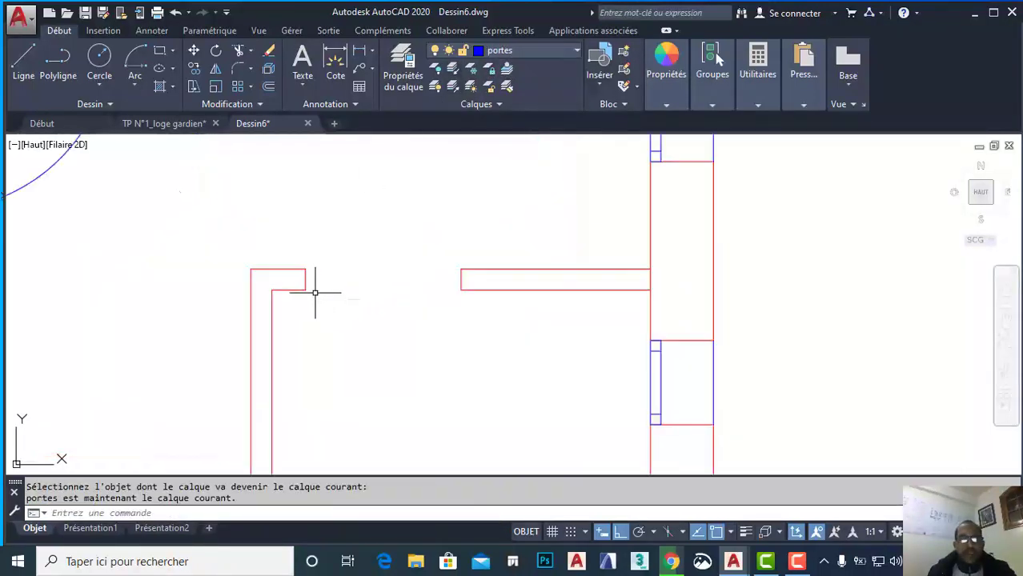
click(163, 51)
scroll(360, 286, up, 3)
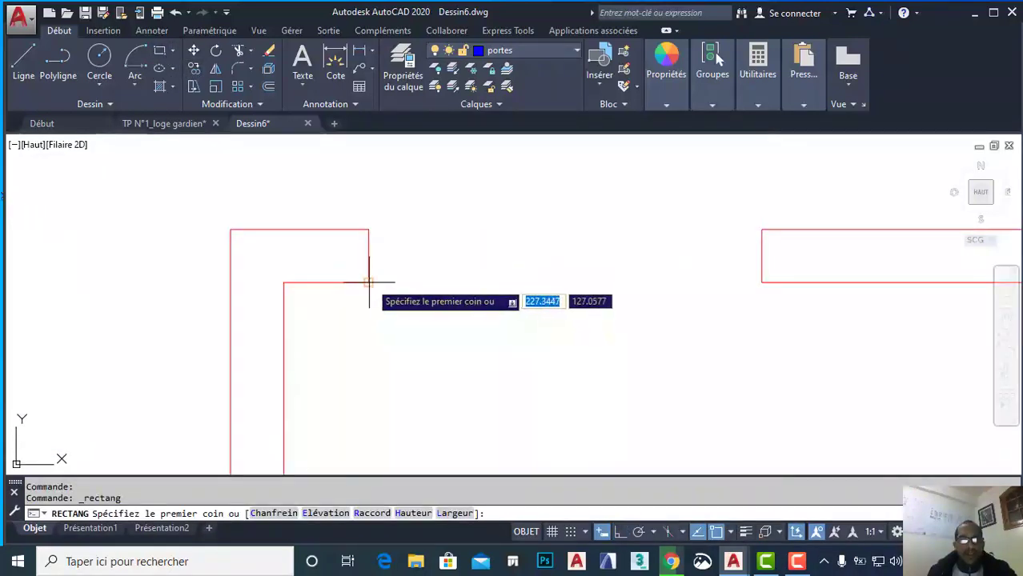
click(369, 282)
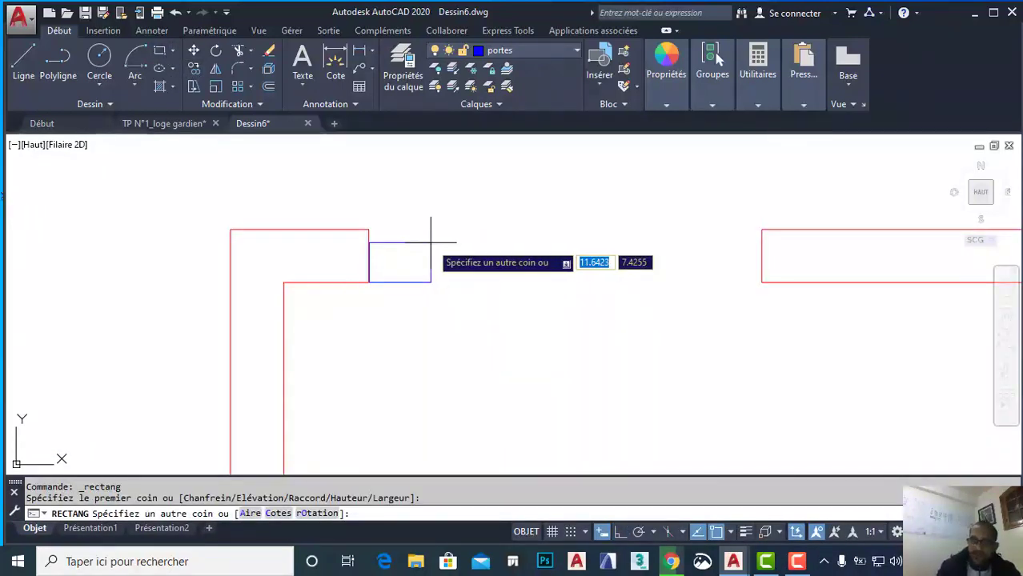
text(5)
key(Tab)
text(5)
key(Return)
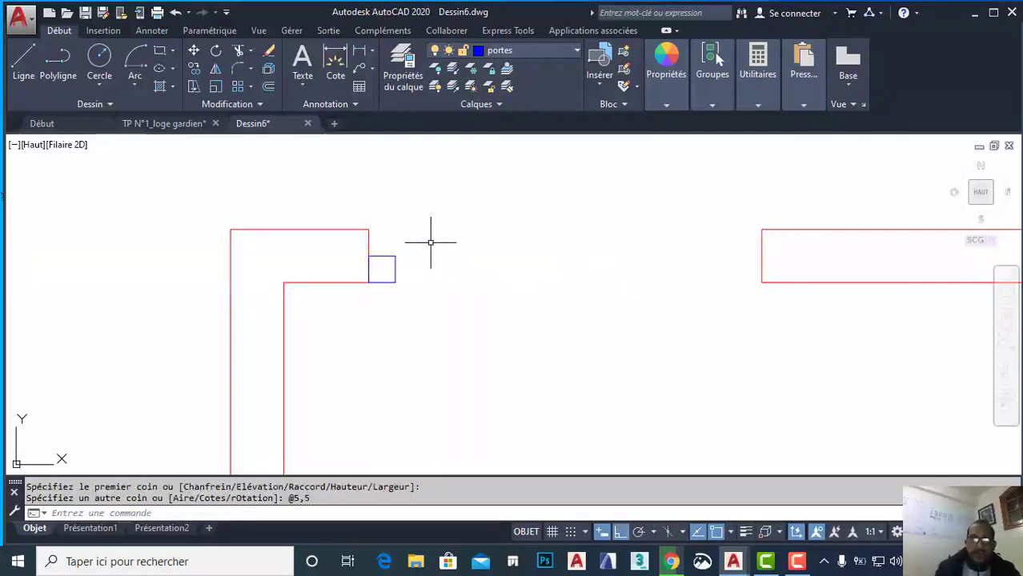
Copy the frame square from its lower-right corner to the lower corner of the WC doorway's right jamb.
click(394, 255)
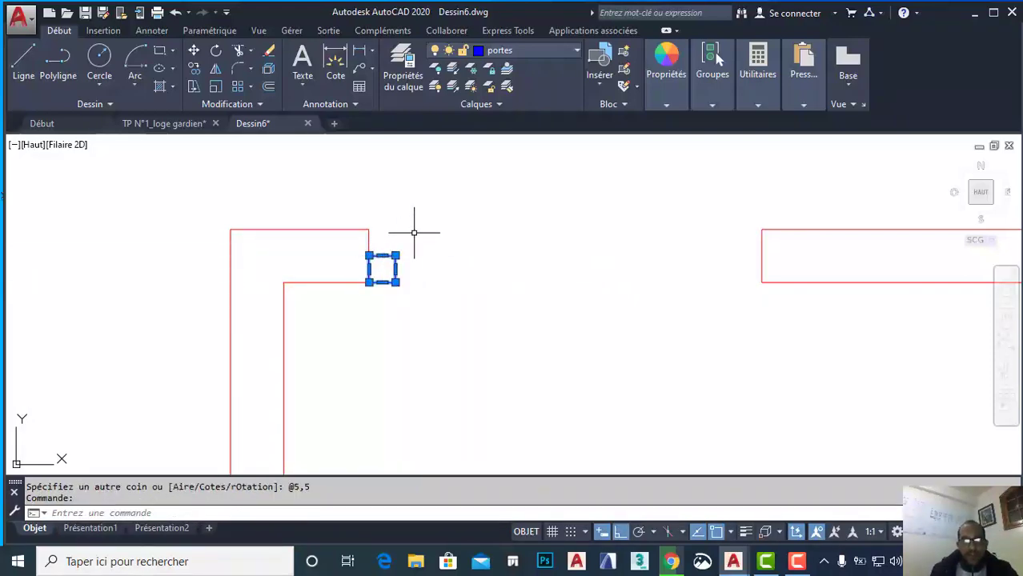
right_click(414, 233)
click(451, 307)
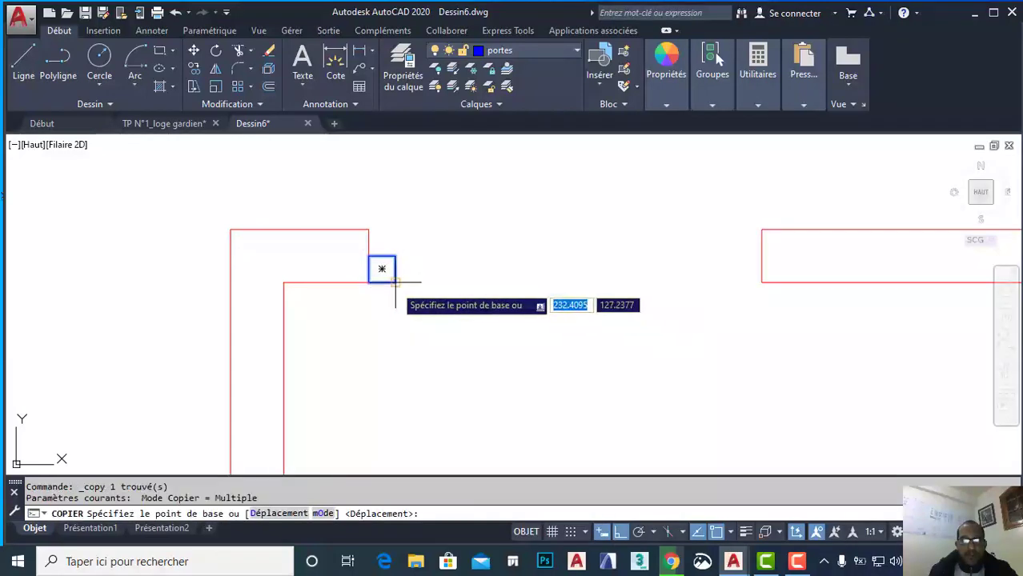
click(395, 281)
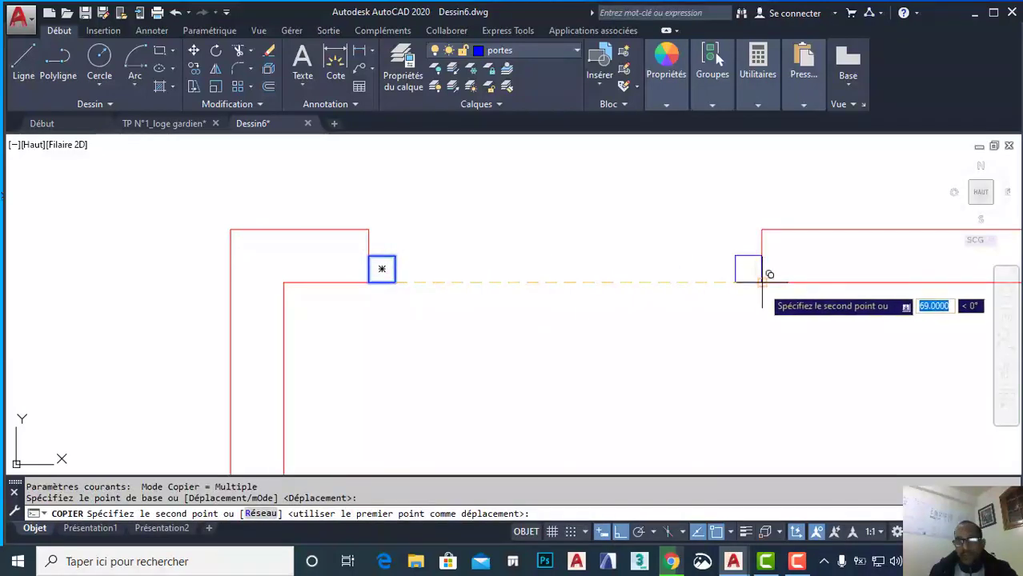
click(762, 282)
key(Return)
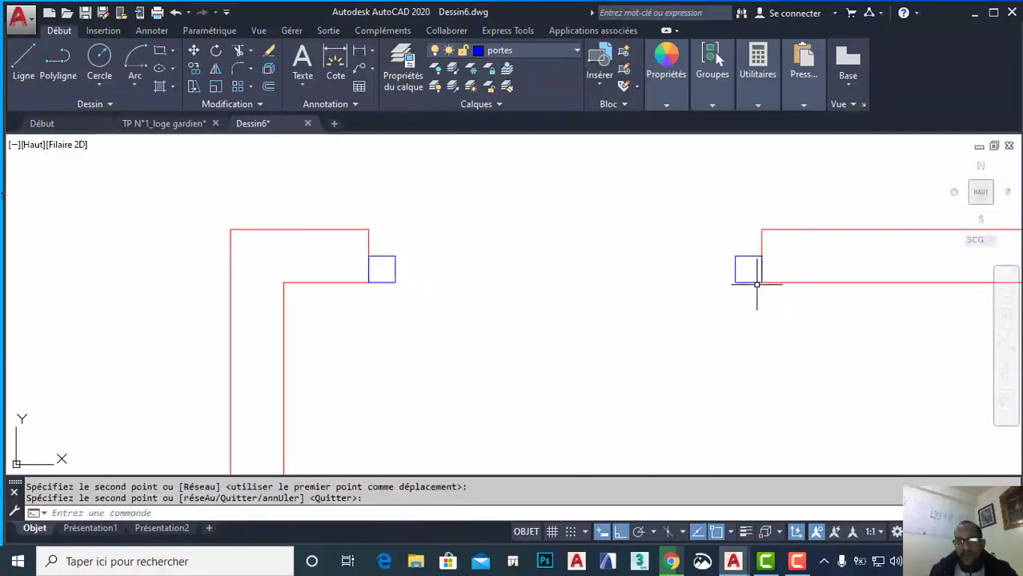
Draw the WC door leaf as a rectangle about 64 by 1.06 between the two frame squares, starting at the right frame's lower inner corner.
click(161, 54)
click(746, 267)
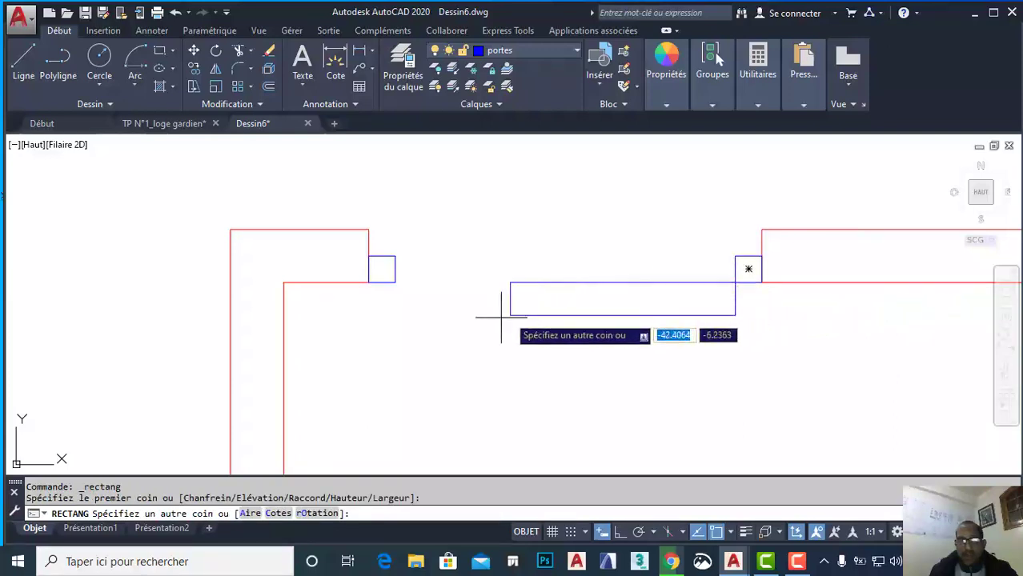
scroll(438, 310, up, 4)
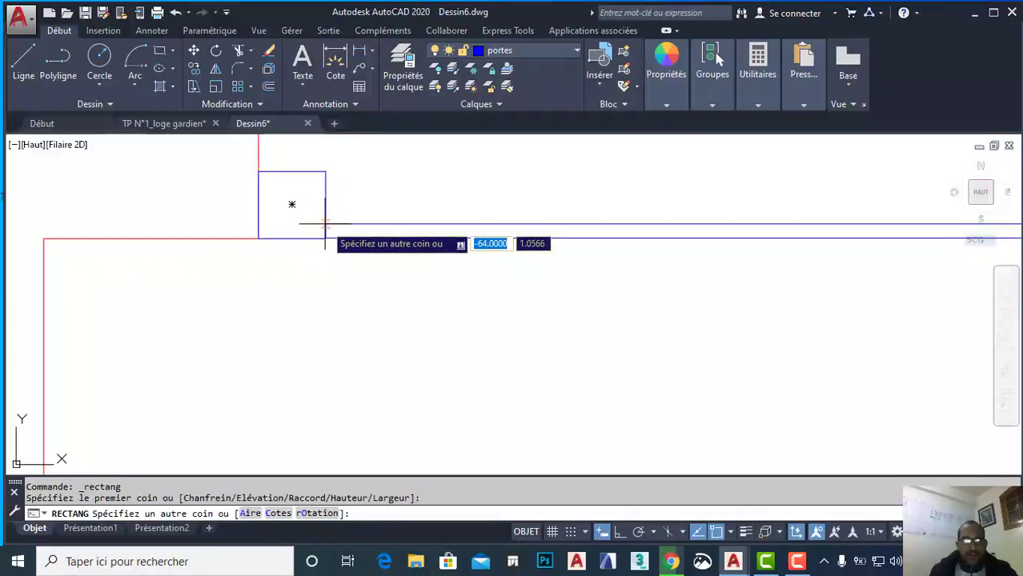
click(325, 224)
Rotate the WC door leaf about the right frame's lower inner corner until it stands vertical, opening into the WC.
click(346, 224)
scroll(434, 272, down, 6)
middle_drag(481, 288, 433, 268)
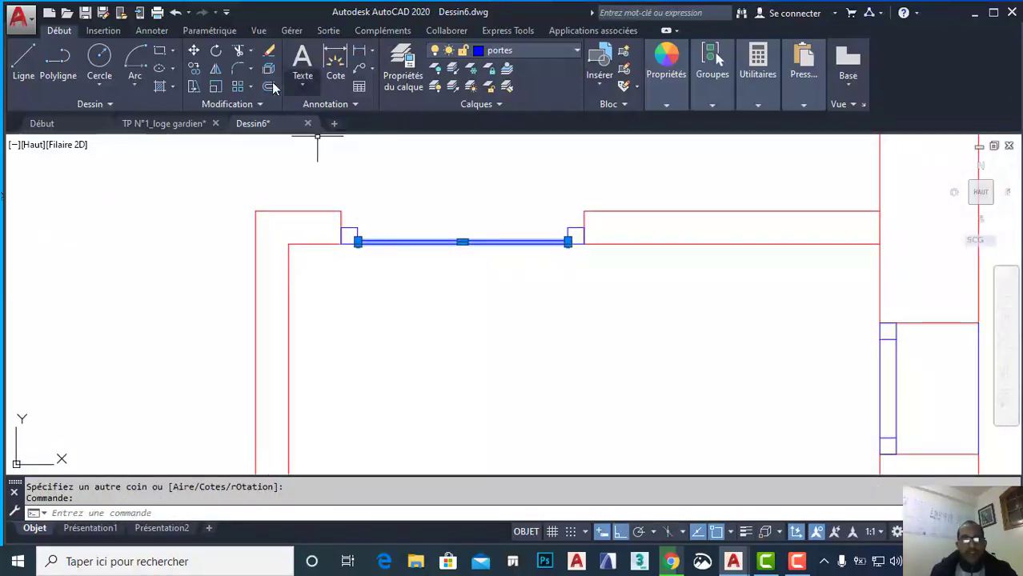
click(216, 51)
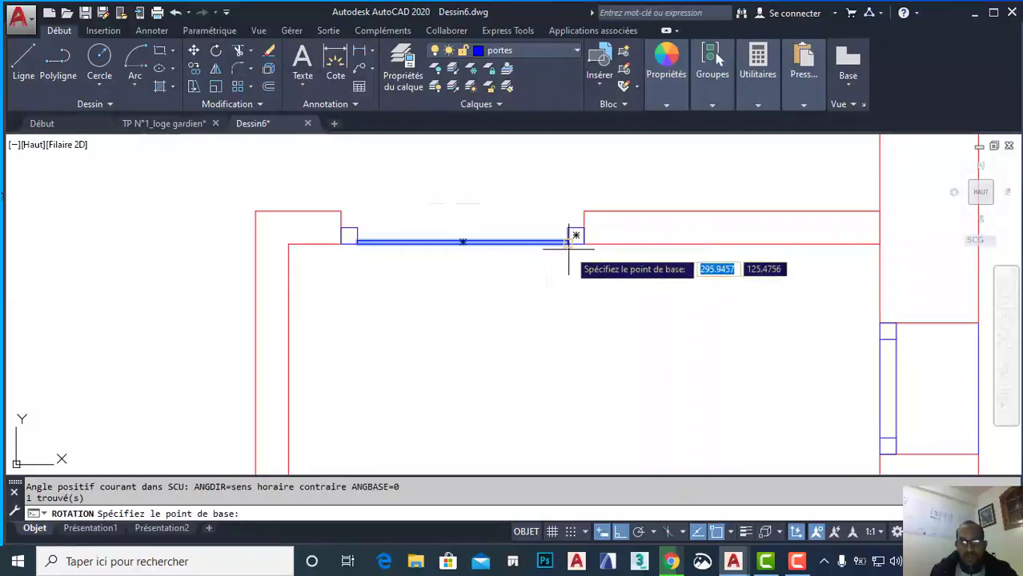
click(575, 235)
click(570, 196)
scroll(514, 256, down, 4)
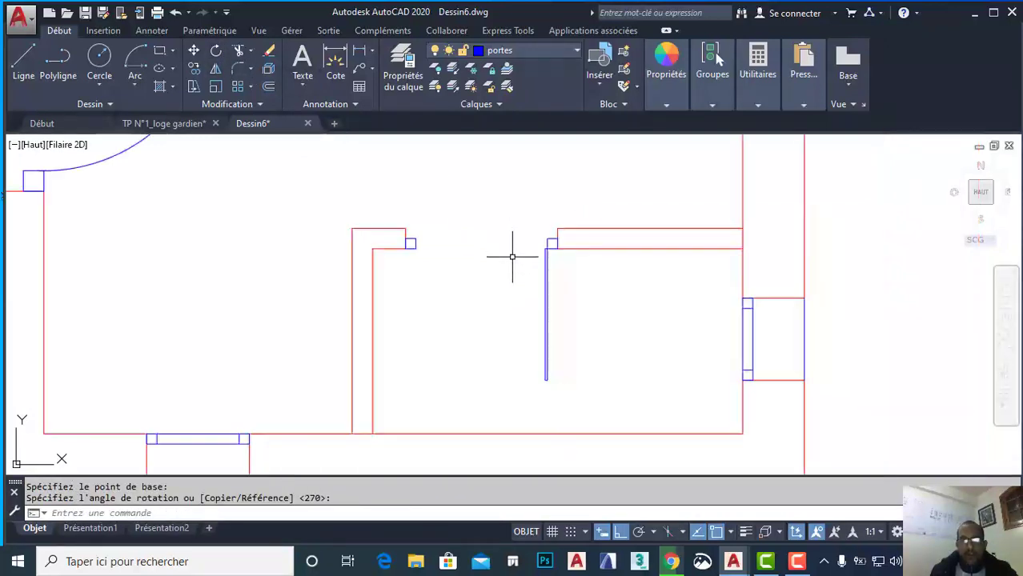
Draw the WC door swing as a centre-start-end arc from the left frame's lower inner corner to the leaf's free end, centred on the hinge corner.
click(136, 85)
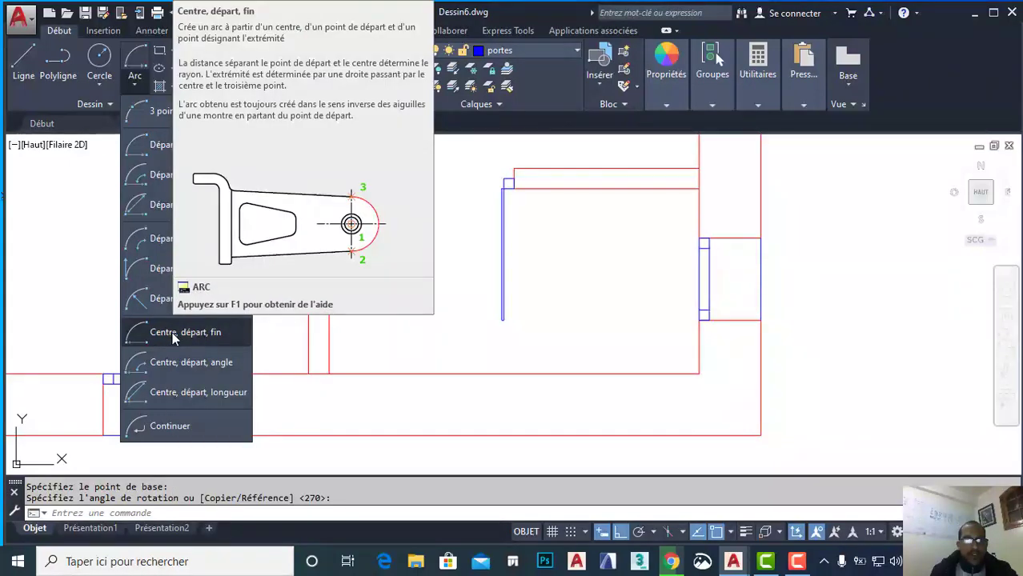
click(176, 332)
scroll(504, 156, up, 2)
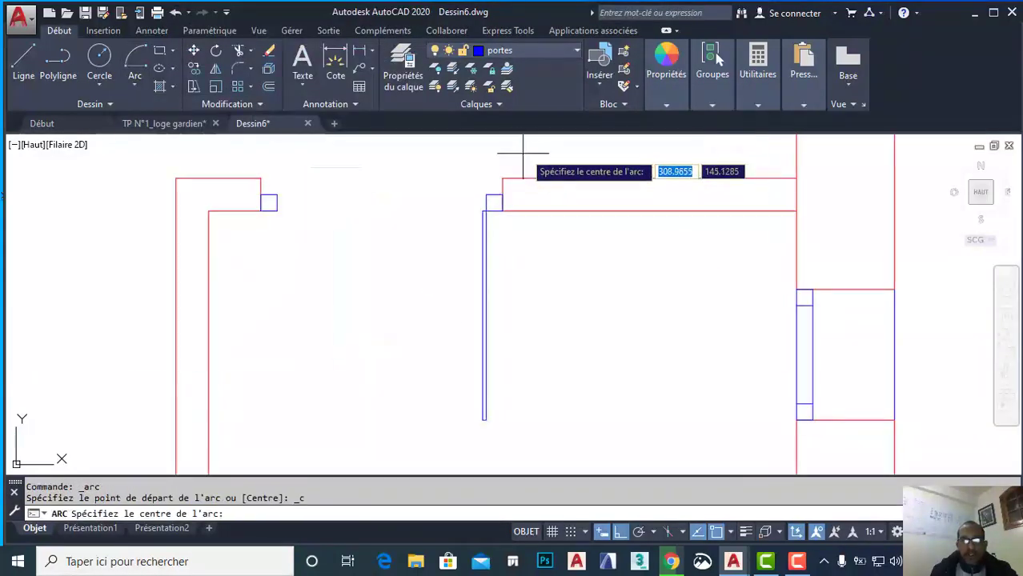
click(494, 202)
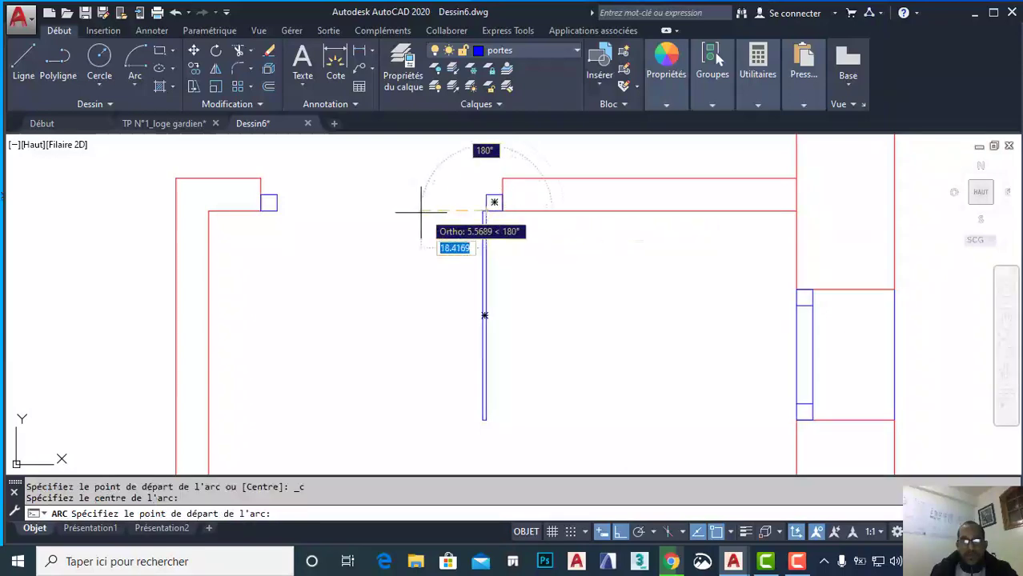
click(269, 202)
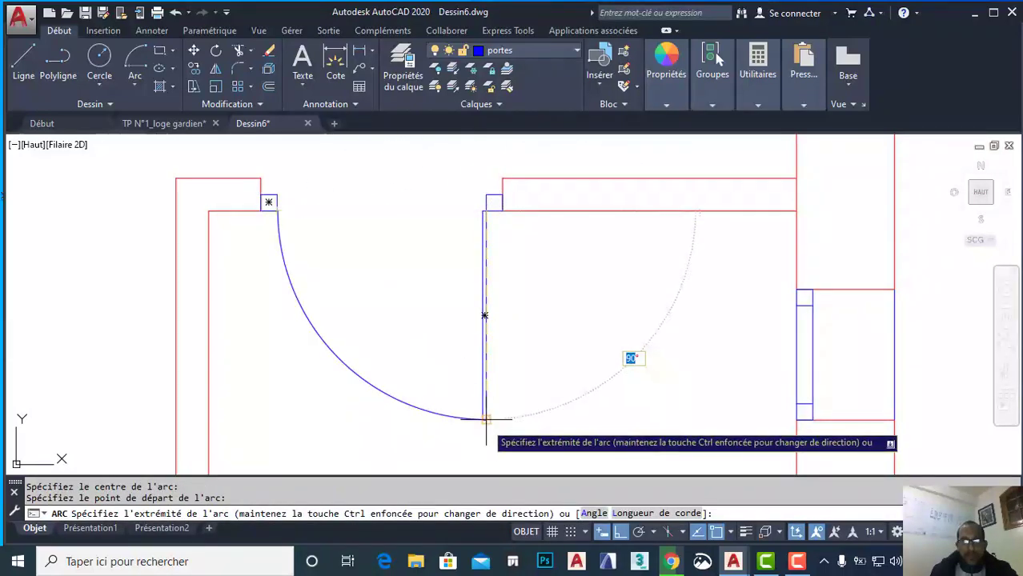
click(485, 417)
scroll(399, 313, down, 5)
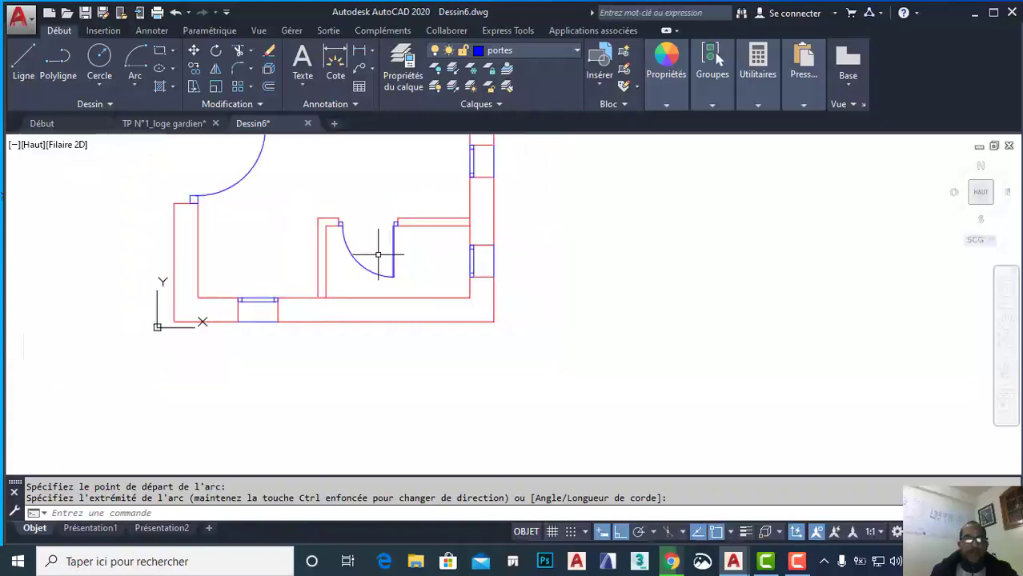
Make the cotations layer current and add a linear dimension above the upper wall, from its outer left corner to the first window's near edge.
mouse_move(378, 255)
middle_down()
mouse_move(350, 274)
mouse_move(390, 262)
mouse_move(450, 203)
mouse_move(461, 237)
middle_up()
click(548, 56)
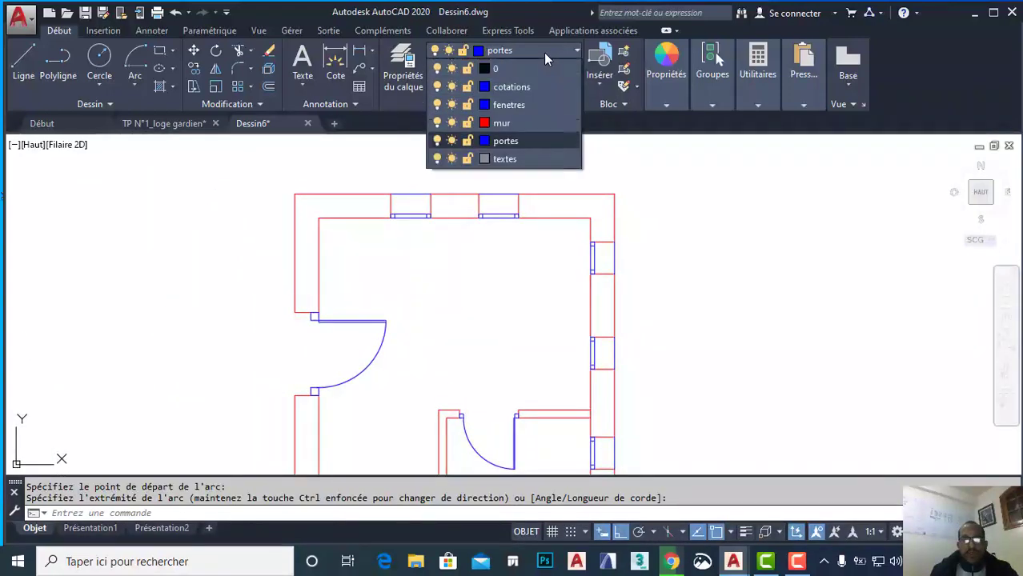
click(512, 86)
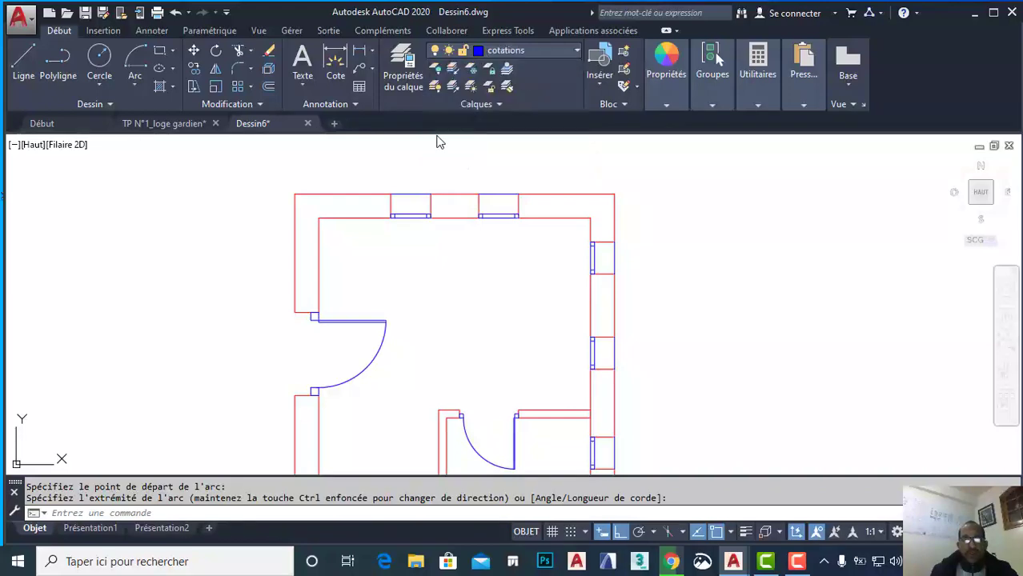
click(144, 31)
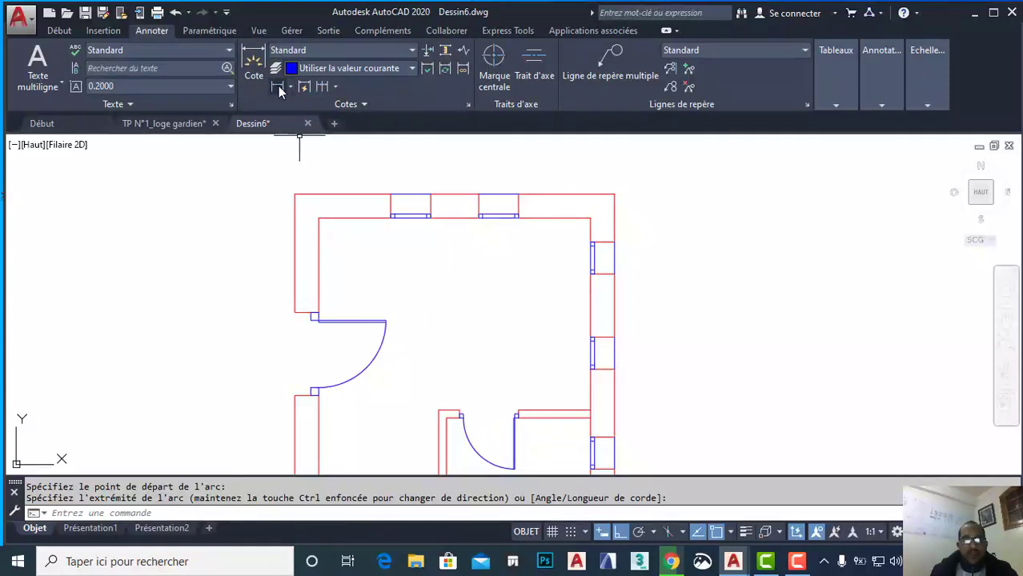
click(254, 64)
click(294, 193)
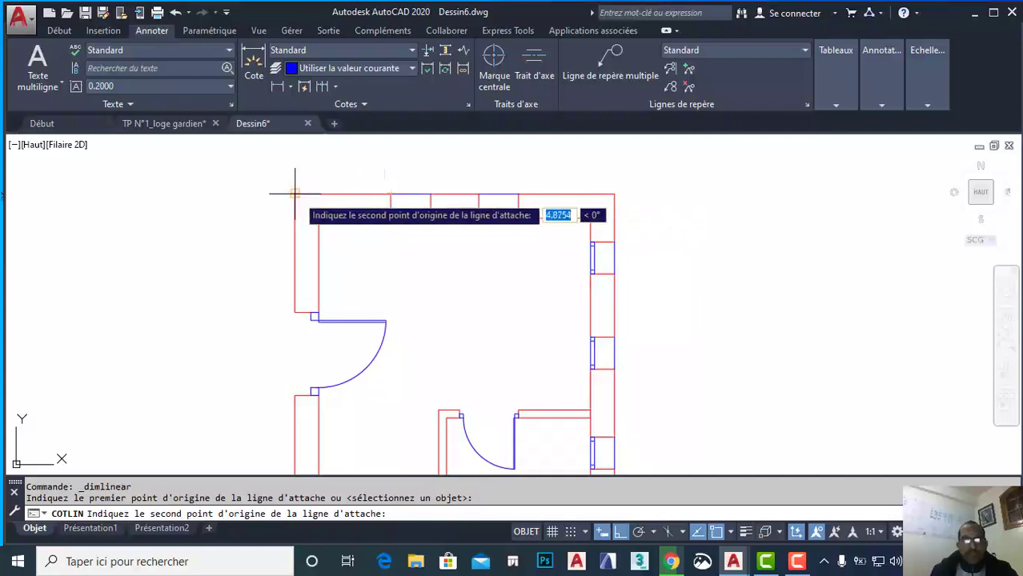
click(391, 193)
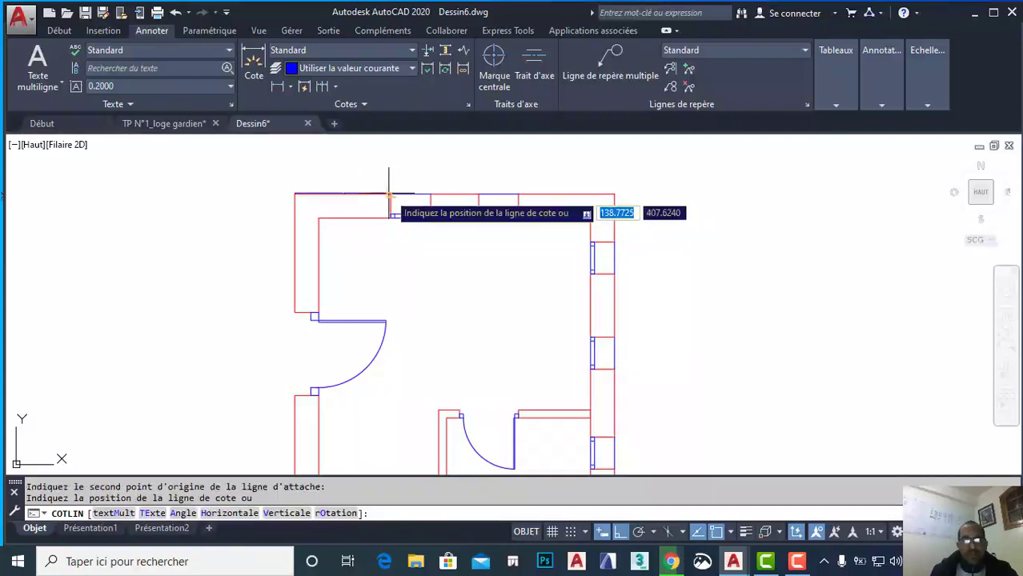
scroll(374, 181, up, 2)
click(352, 178)
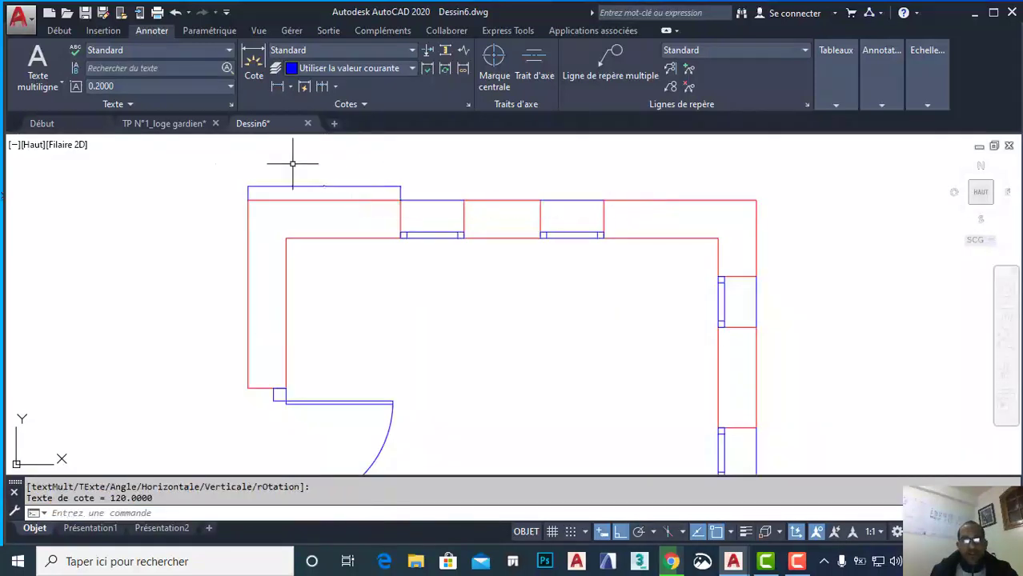
Modify the Standard dimension style and set its text height to 10.
middle_drag(280, 200, 312, 240)
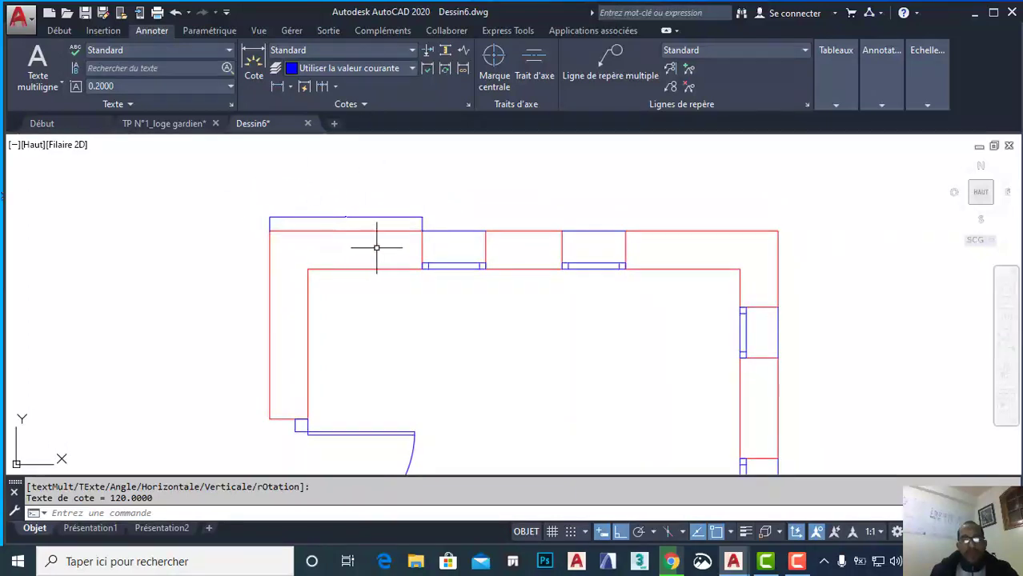
scroll(358, 212, up, 5)
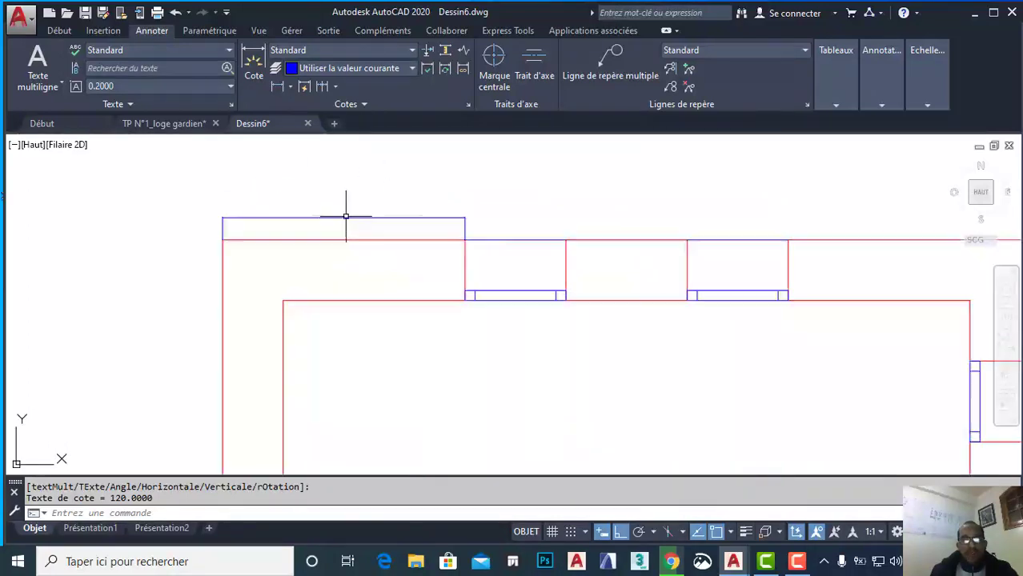
scroll(336, 219, up, 5)
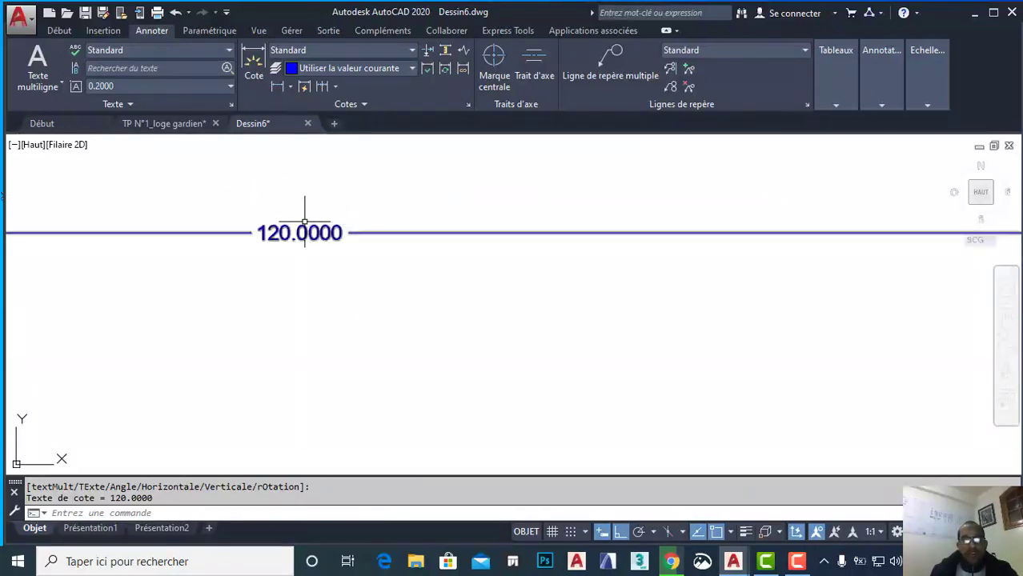
scroll(344, 238, down, 6)
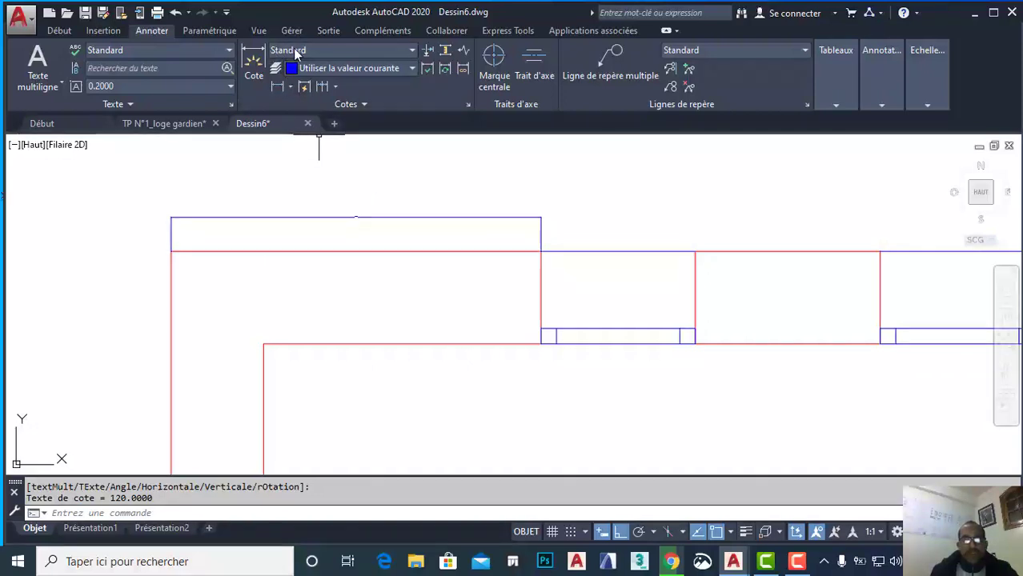
click(468, 105)
drag(475, 149, 379, 104)
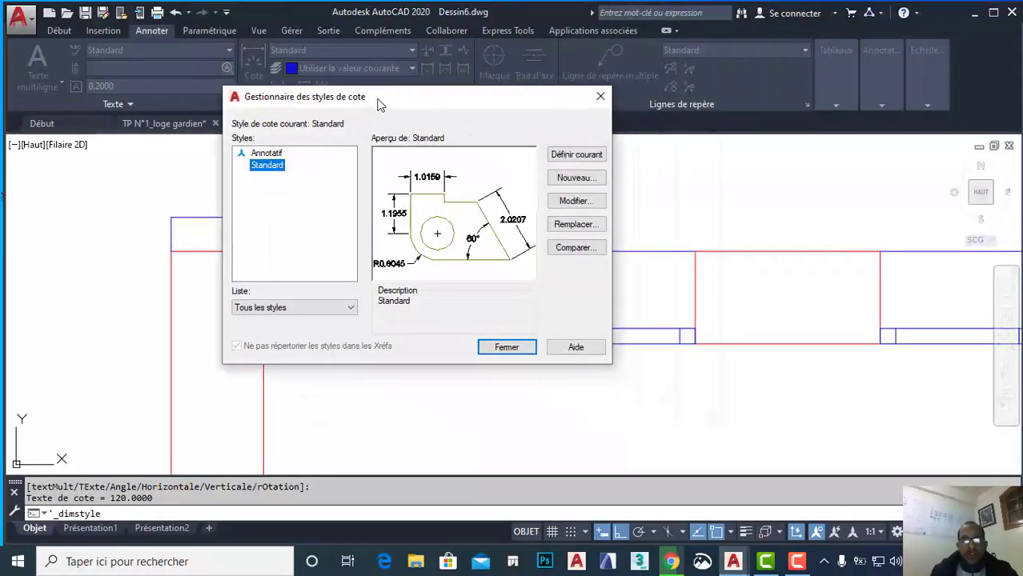
click(577, 204)
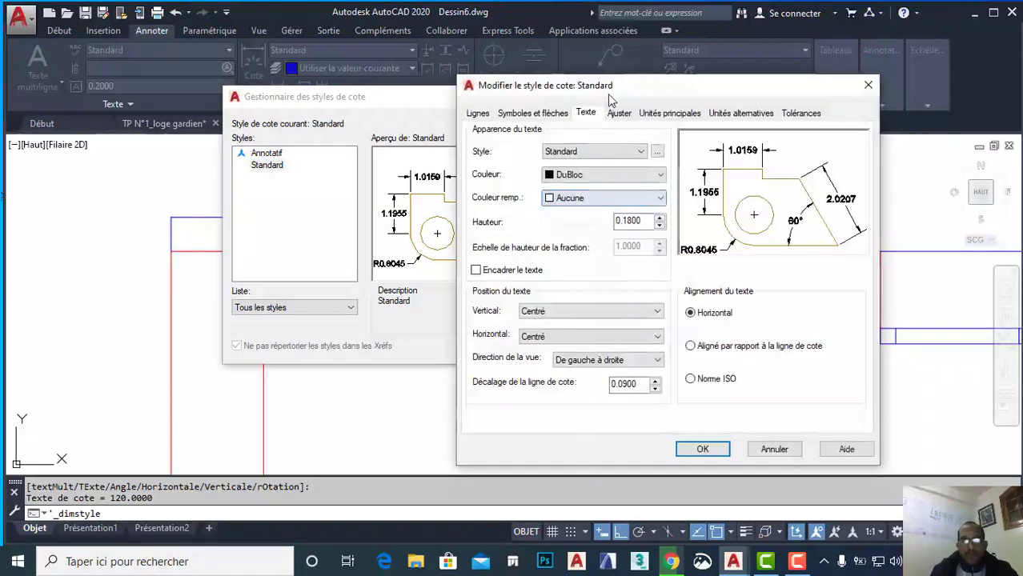
drag(606, 95, 656, 103)
click(536, 125)
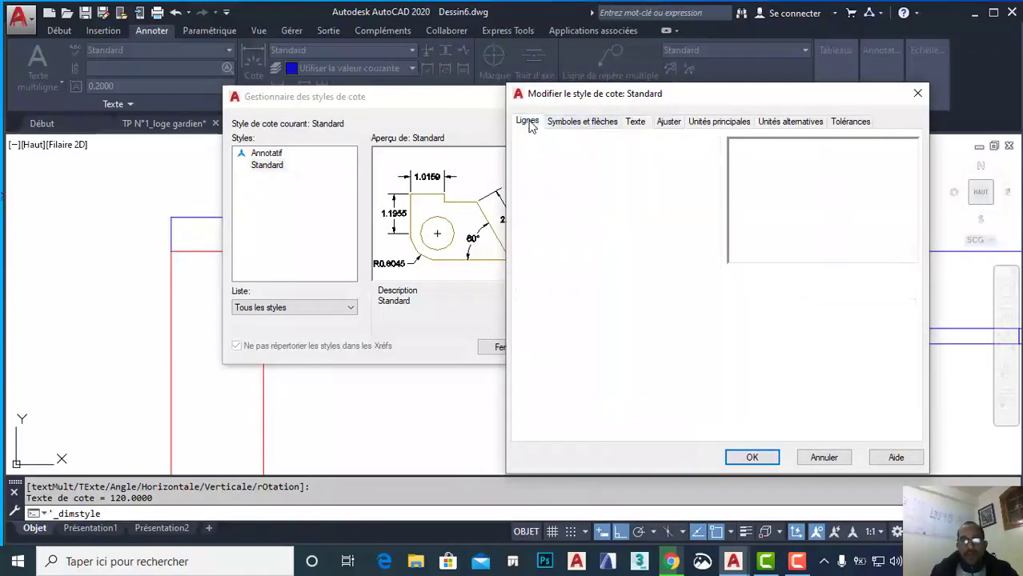
click(574, 124)
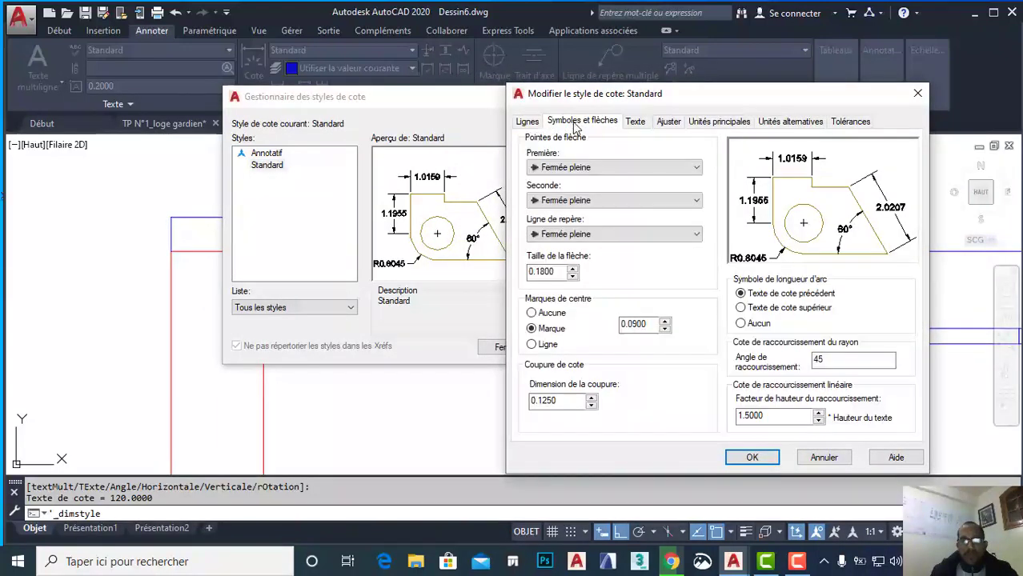
click(639, 124)
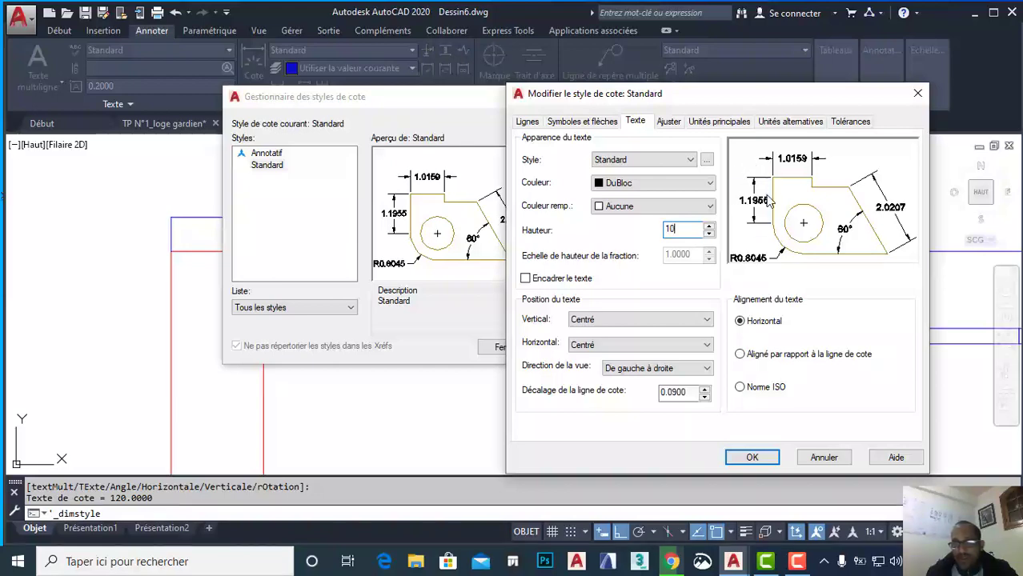
Align the dimension text with the dimension line and set its vertical position to Au-dessus.
click(776, 357)
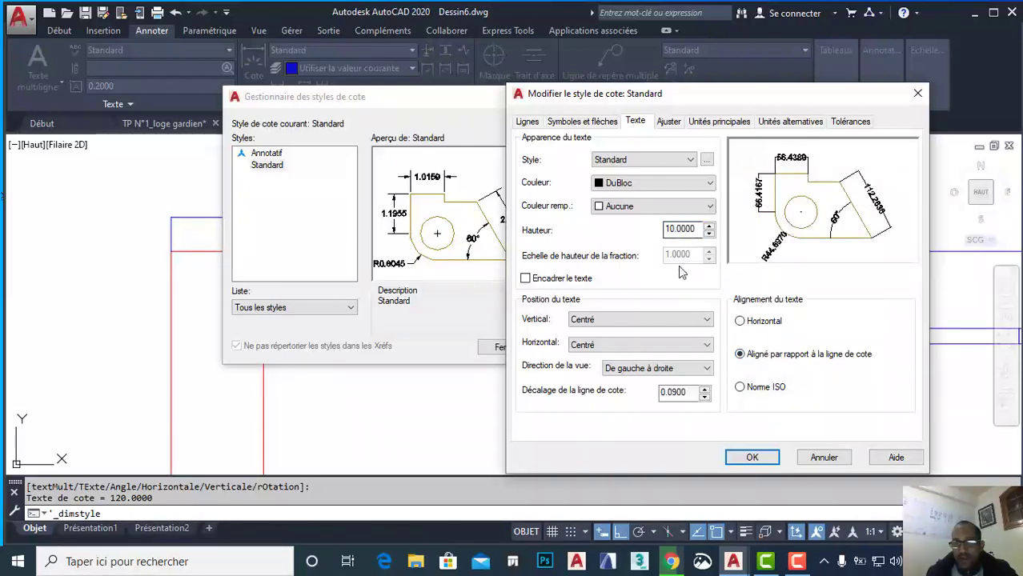
click(639, 321)
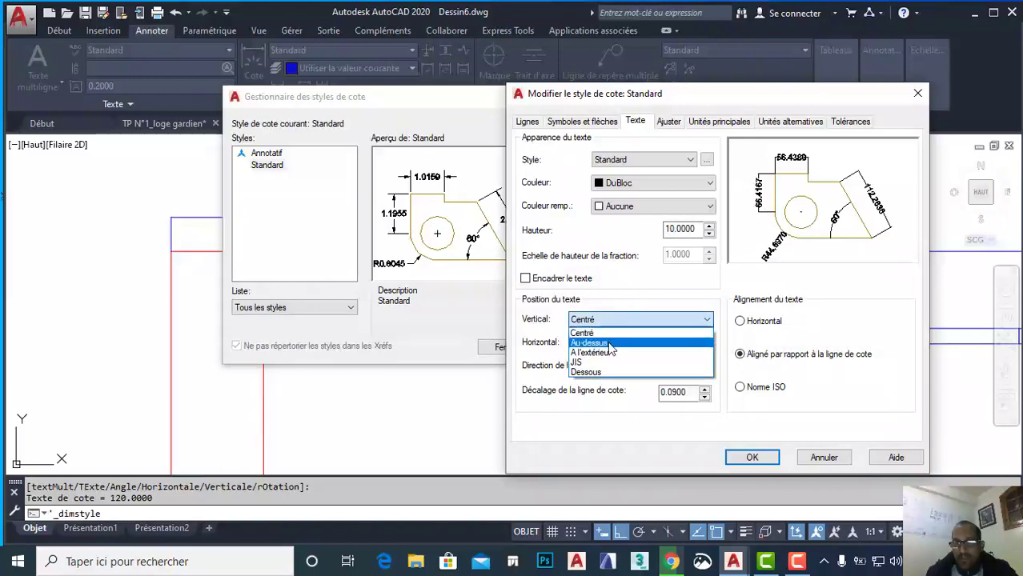
click(608, 343)
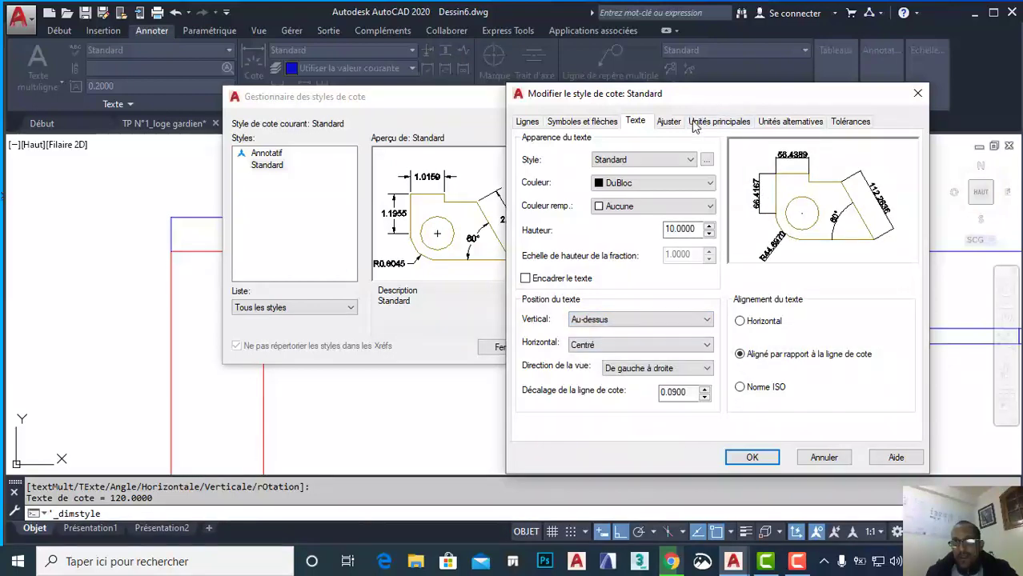
Set the linear dimension precision to 0.00 and suppress trailing zeros in the Standard style.
click(725, 123)
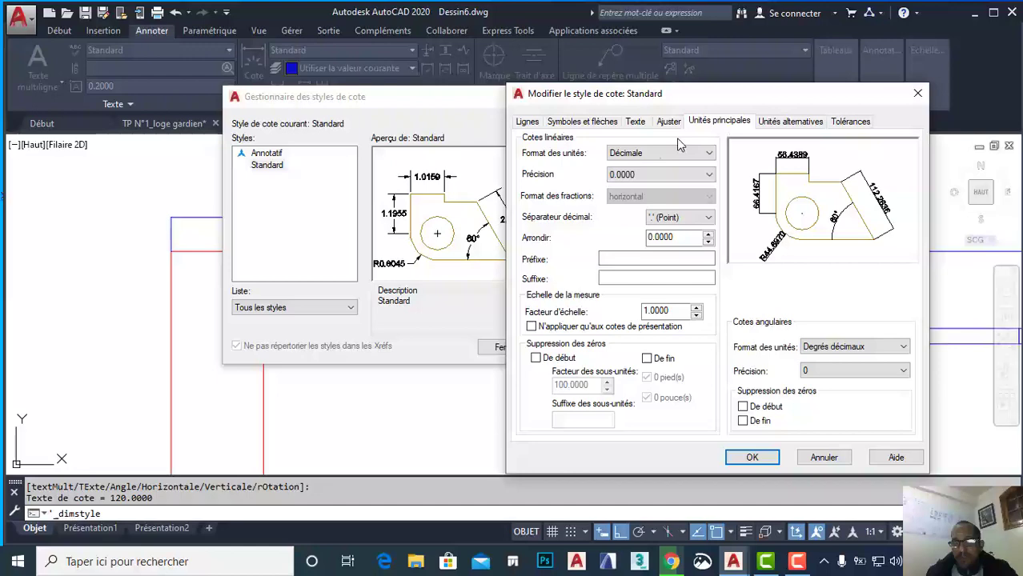
click(621, 175)
click(628, 209)
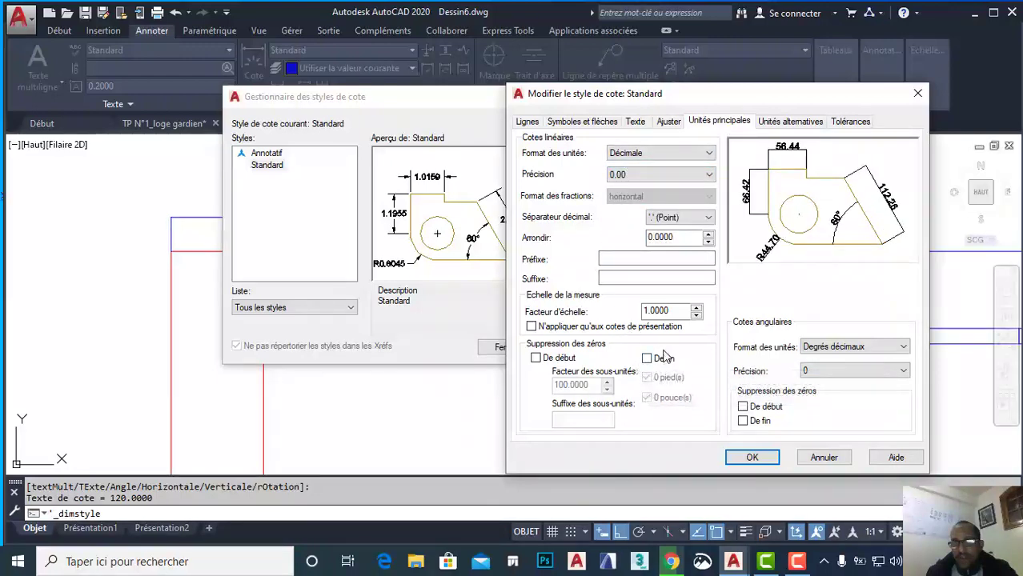
click(647, 358)
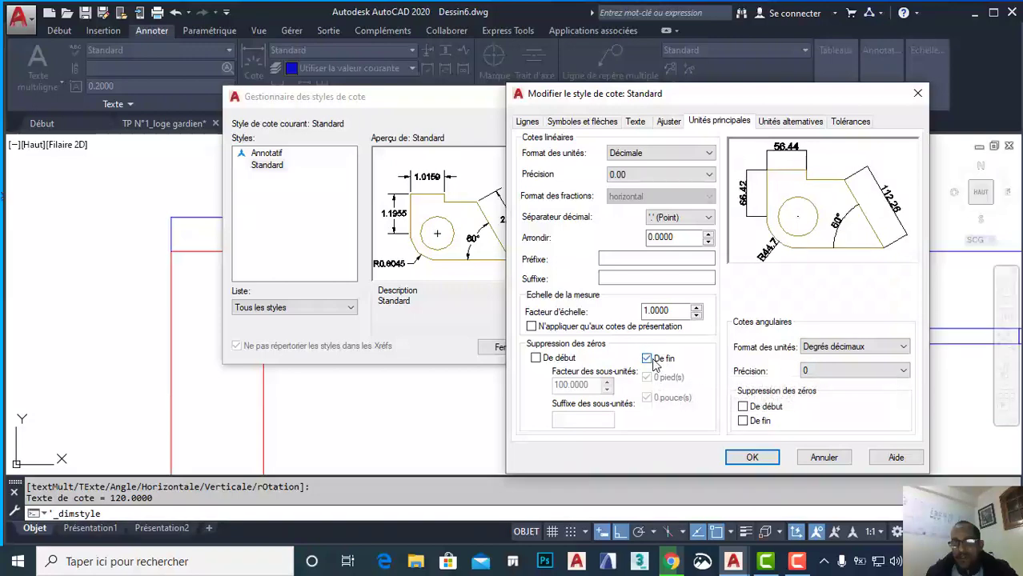
Set the first and second arrowheads to Marque architecturale and enable fixed-length extension lines in the Standard style.
click(588, 121)
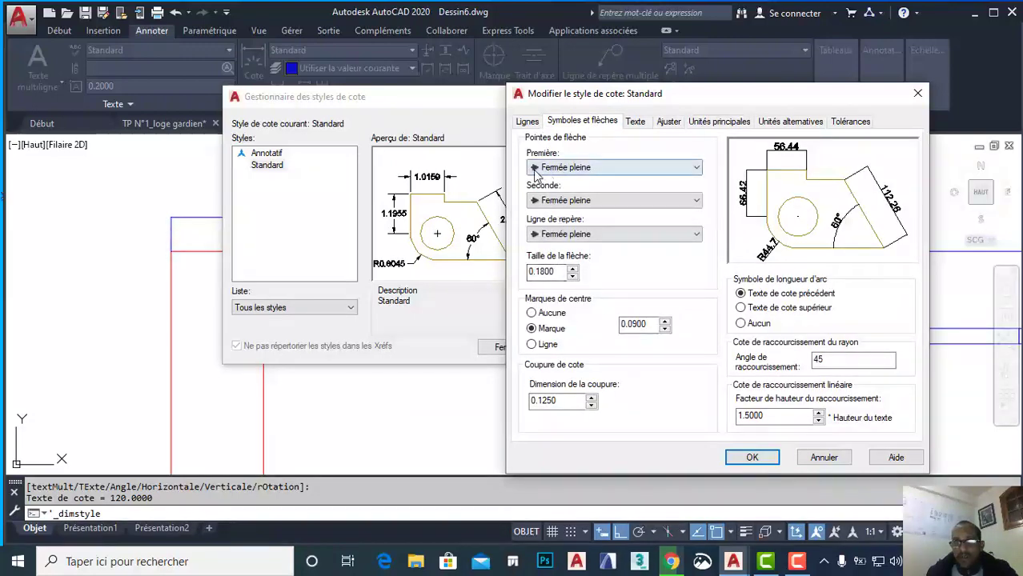
click(552, 170)
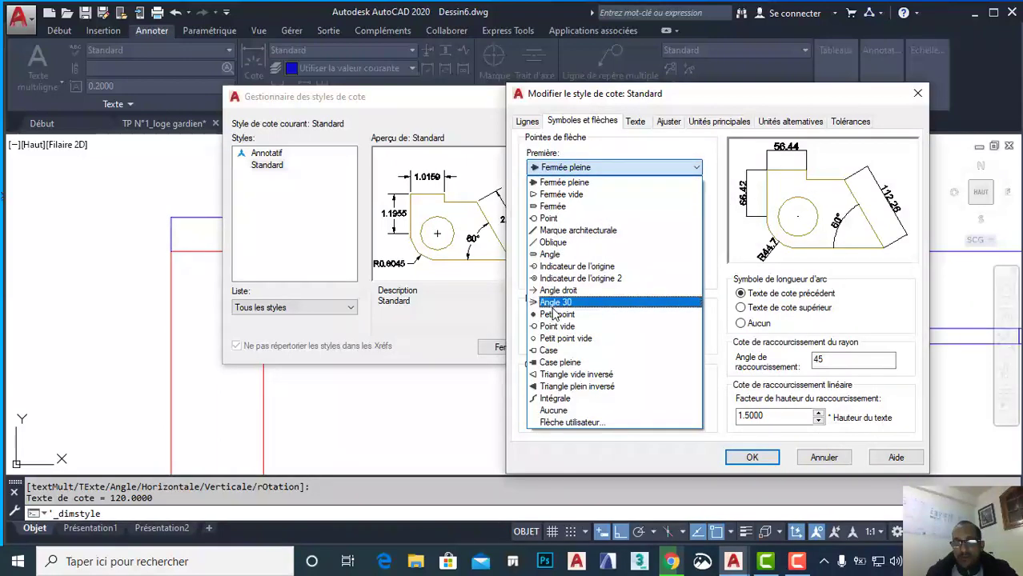
click(551, 231)
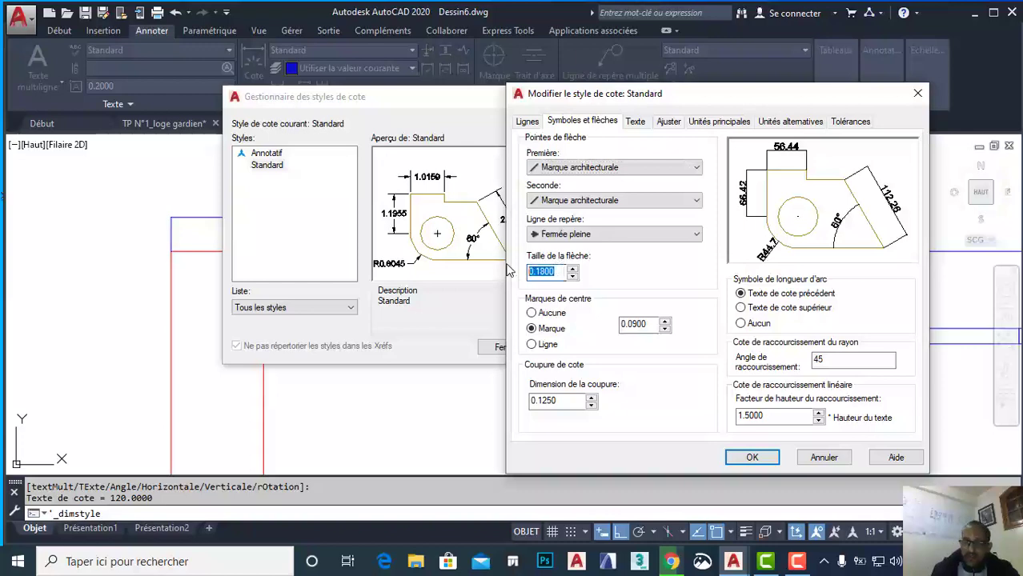
click(534, 124)
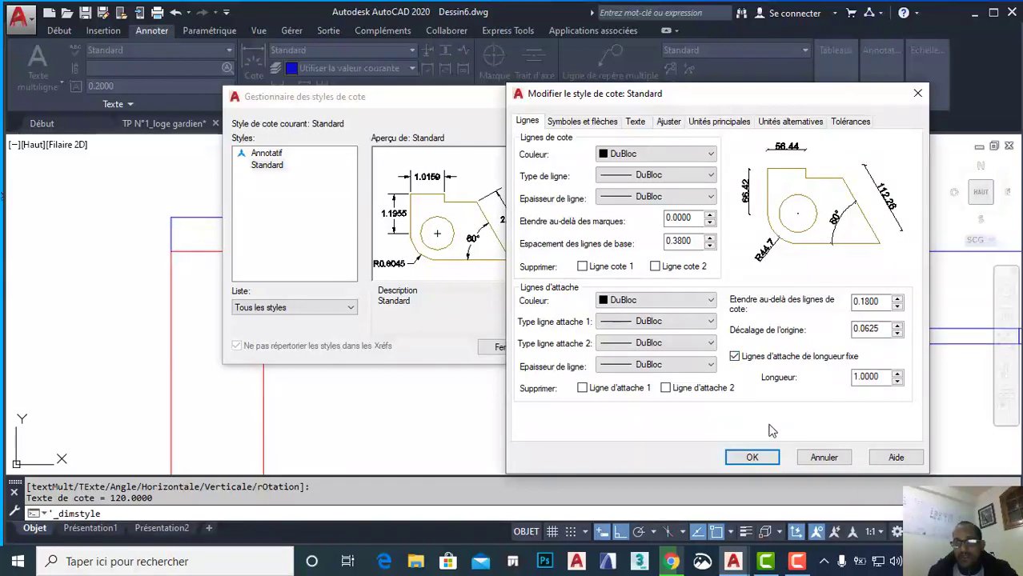
Apply the modified Standard dimension style and examine its effect on the dimension above the upper wall.
click(752, 457)
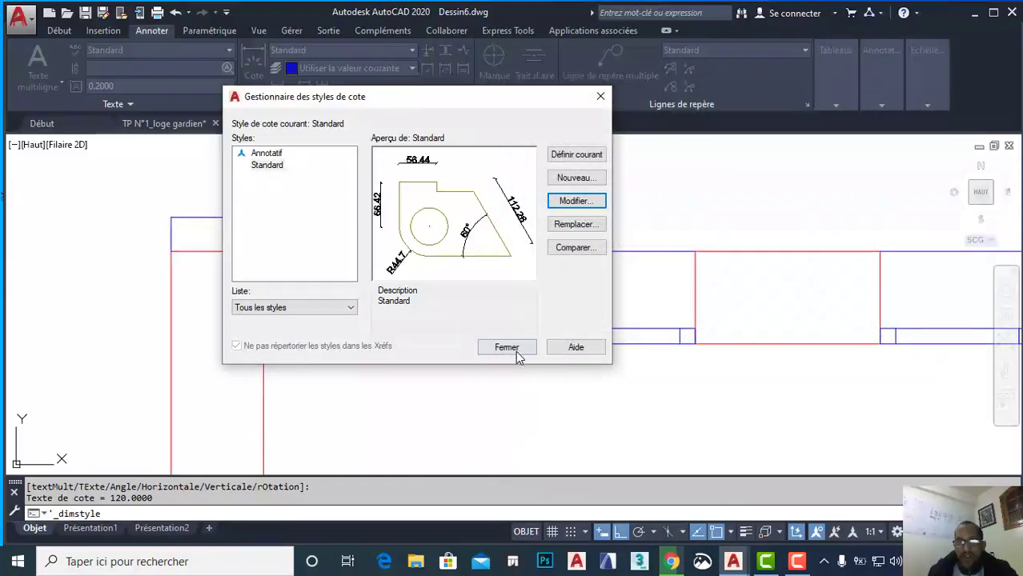
click(507, 348)
scroll(358, 248, down, 5)
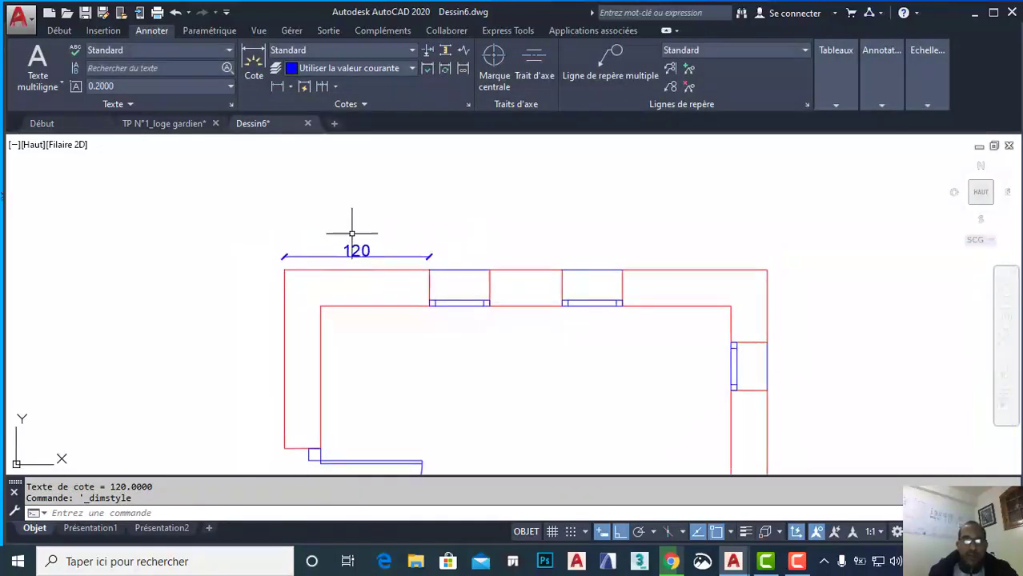
scroll(351, 233, up, 2)
scroll(333, 245, up, 2)
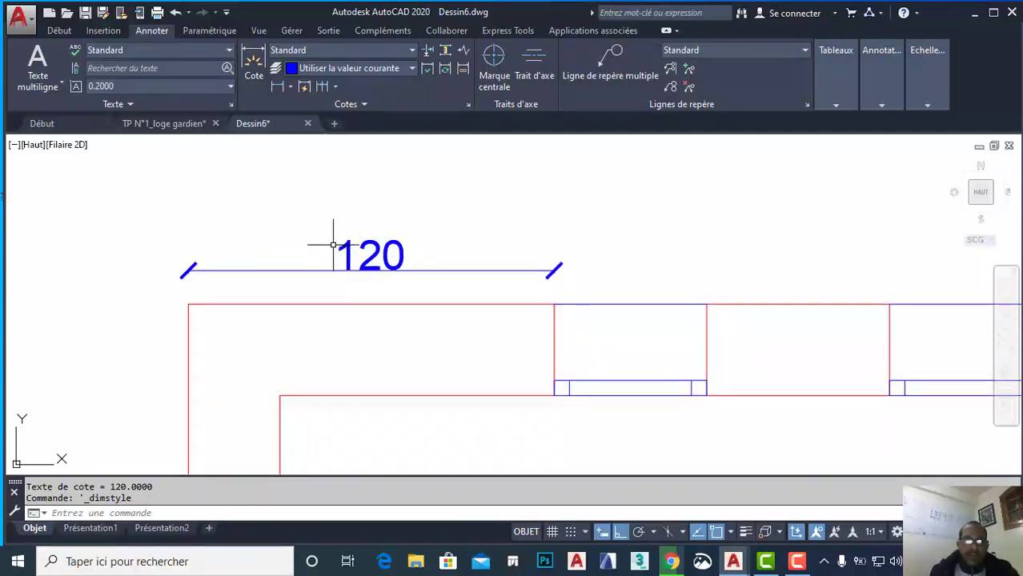
scroll(196, 269, up, 2)
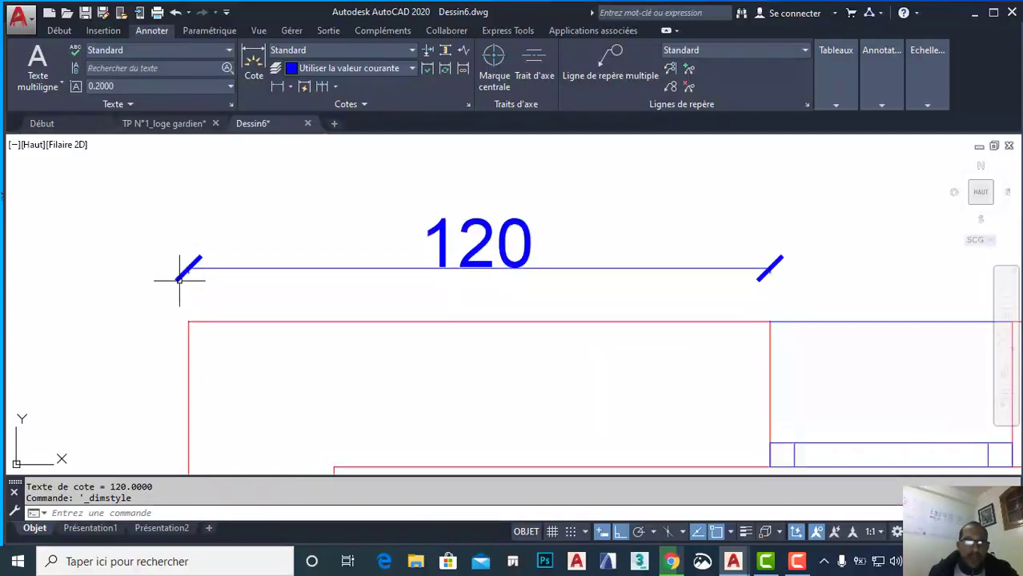
Modify the Standard dimension style, setting its text height to 7 and its arrow size to 3.
click(469, 105)
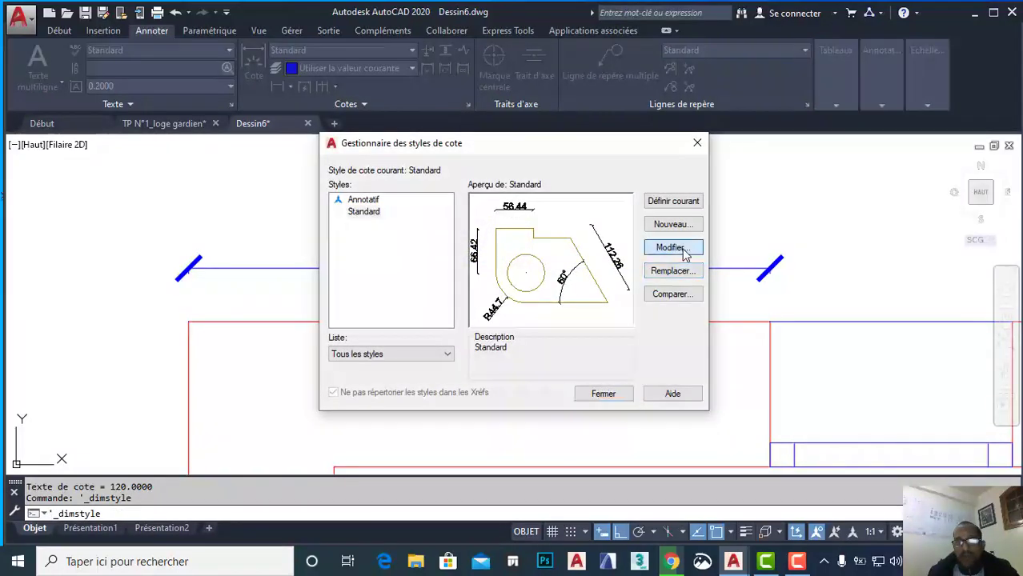
click(671, 247)
click(635, 121)
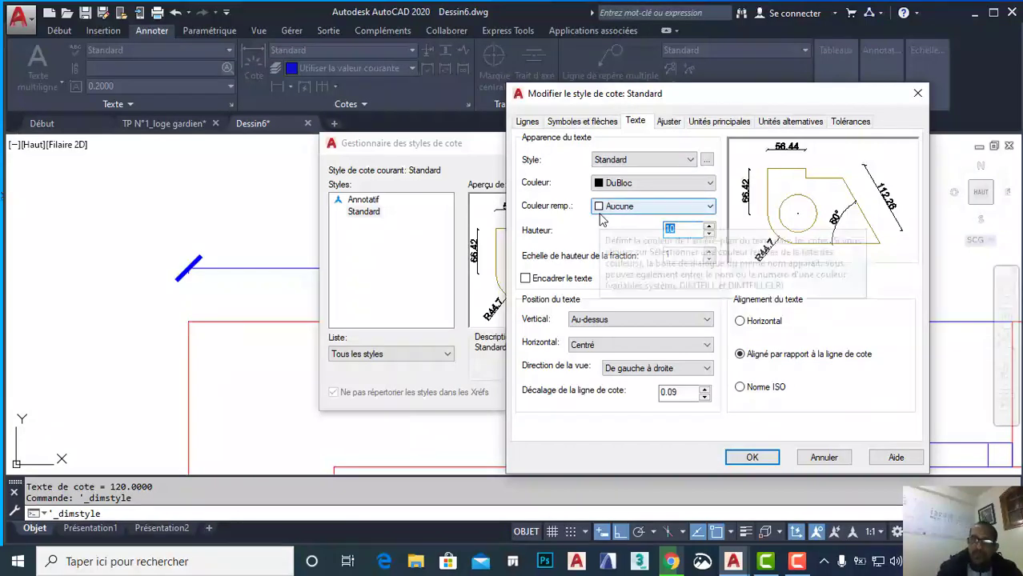
text(7)
click(580, 122)
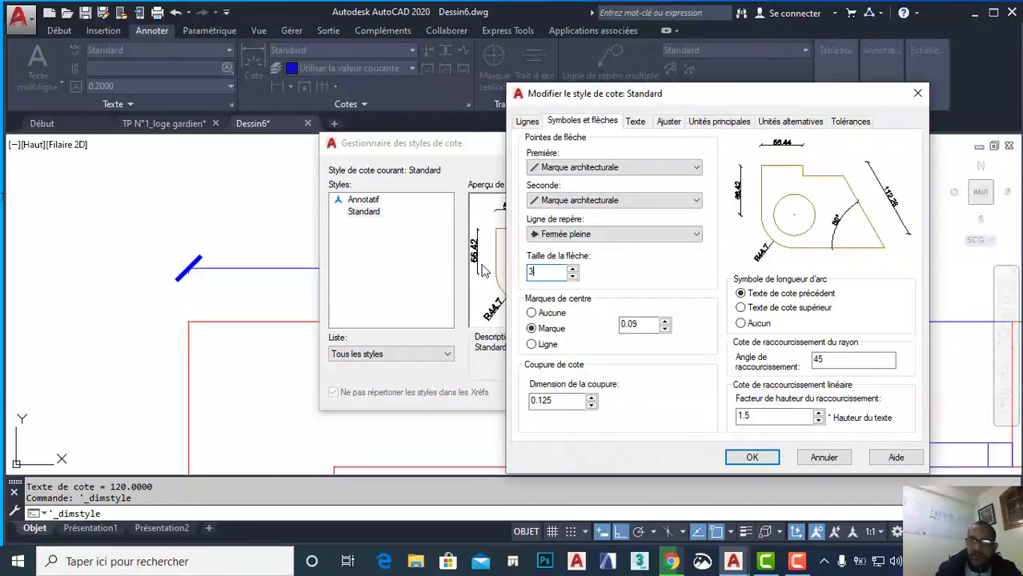
Set the fixed extension line length and the origin offset to 3 in the Standard style, and apply the changes.
click(530, 123)
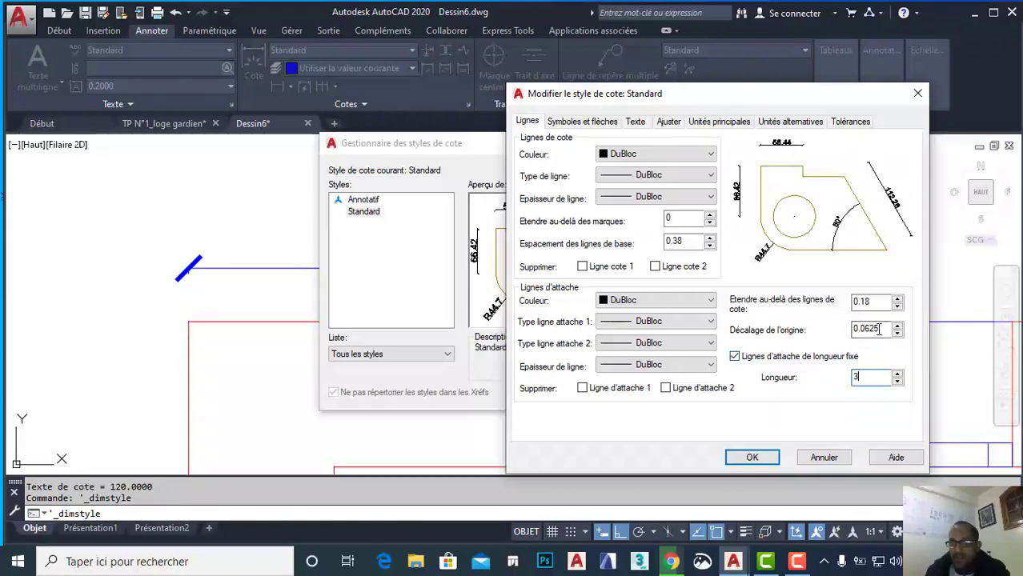
drag(880, 328, 807, 328)
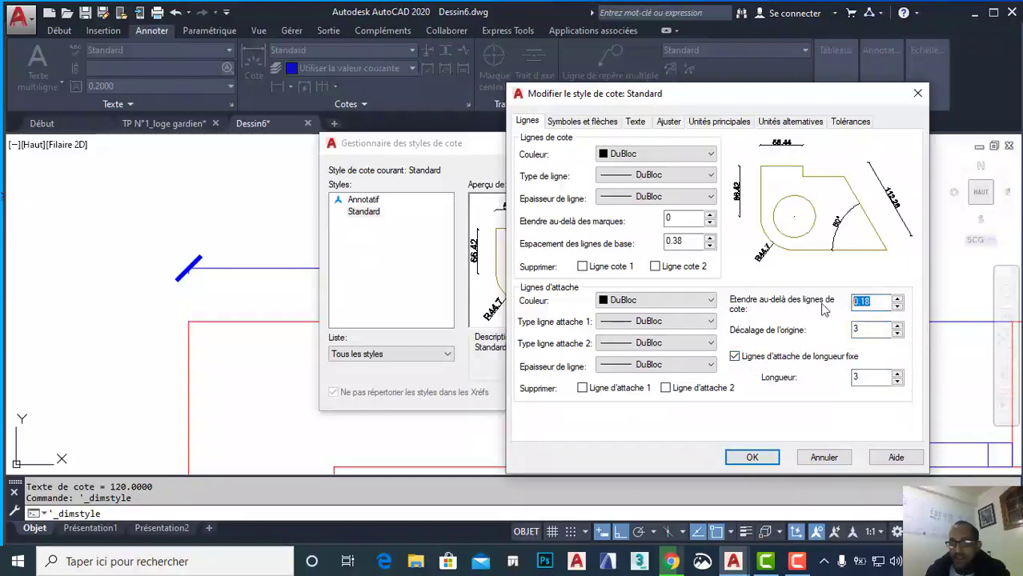
click(635, 122)
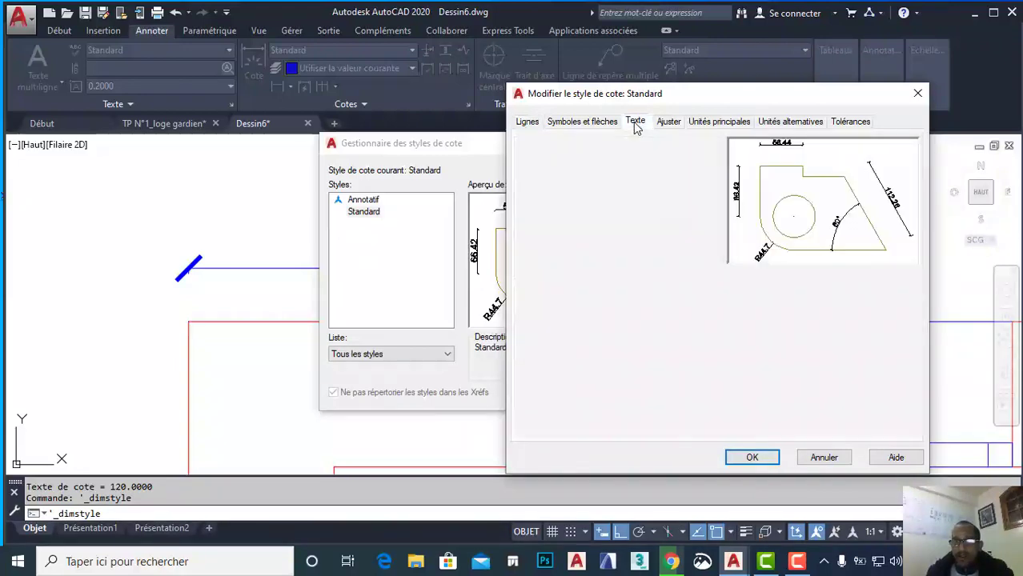
click(737, 455)
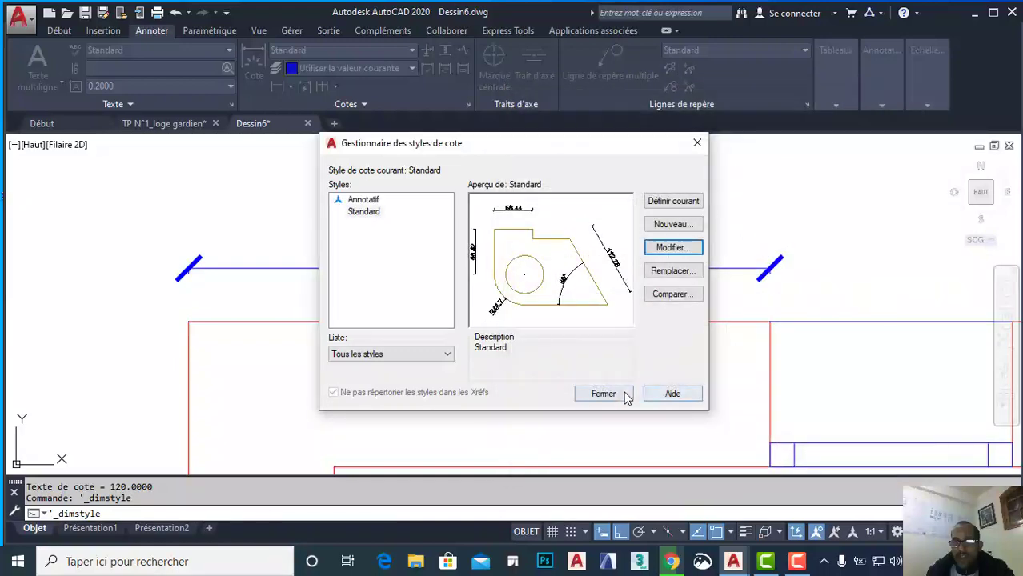
click(626, 397)
Continue the dimension chain along the upper exterior wall through both windows' edges to the right-hand corner.
scroll(594, 297, down, 3)
middle_drag(593, 297, 430, 277)
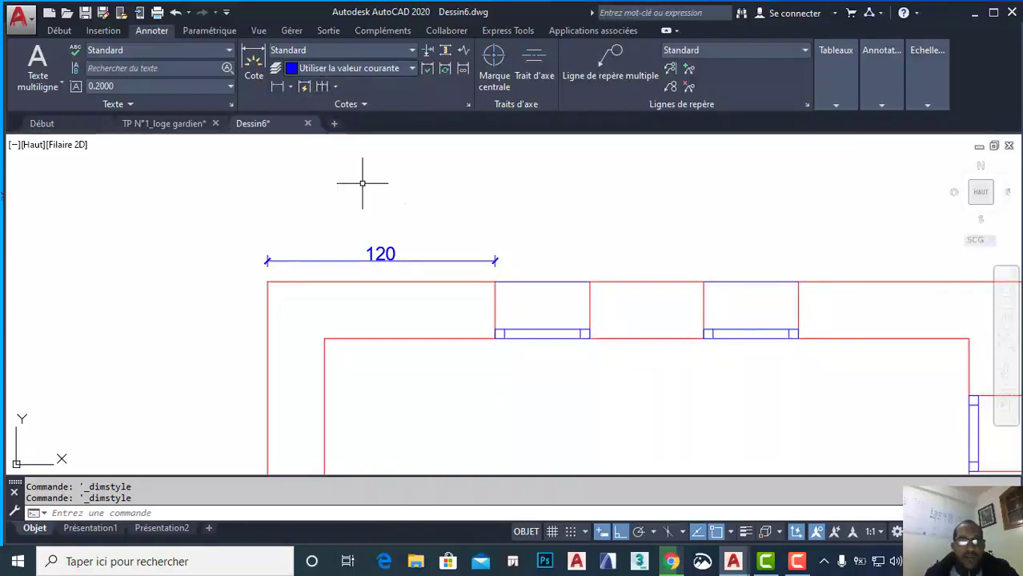
middle_drag(476, 260, 380, 270)
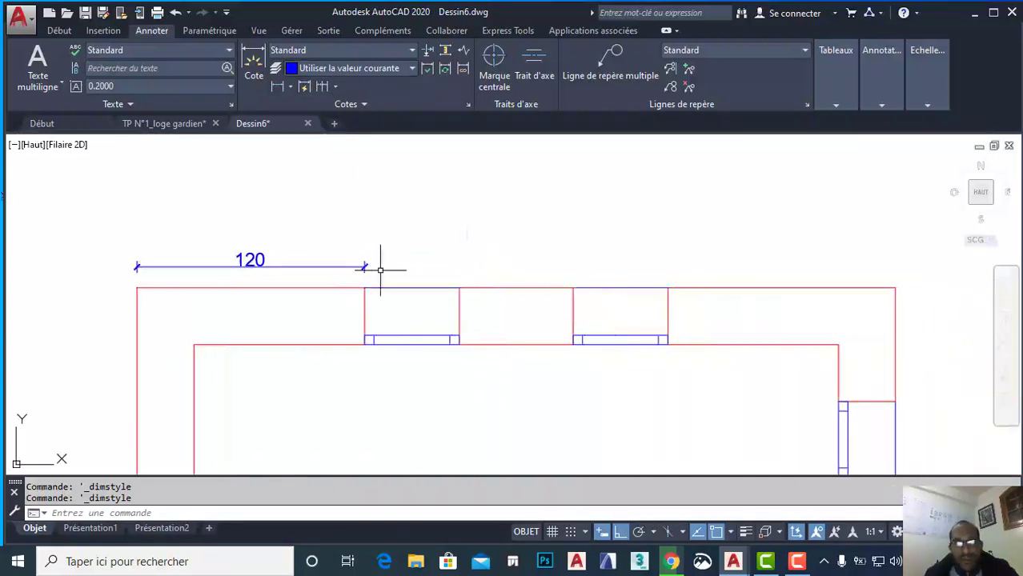
click(321, 86)
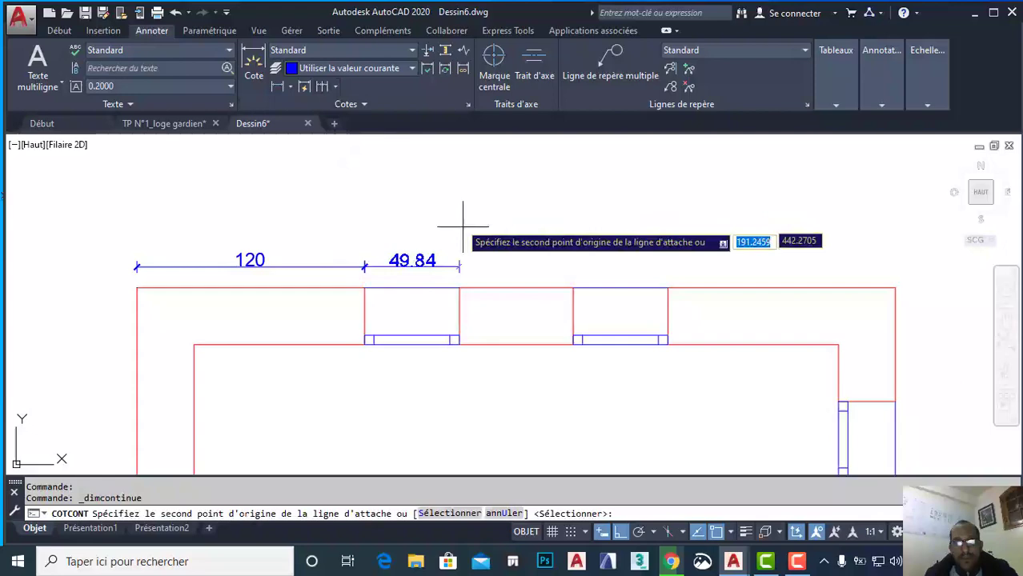
click(459, 287)
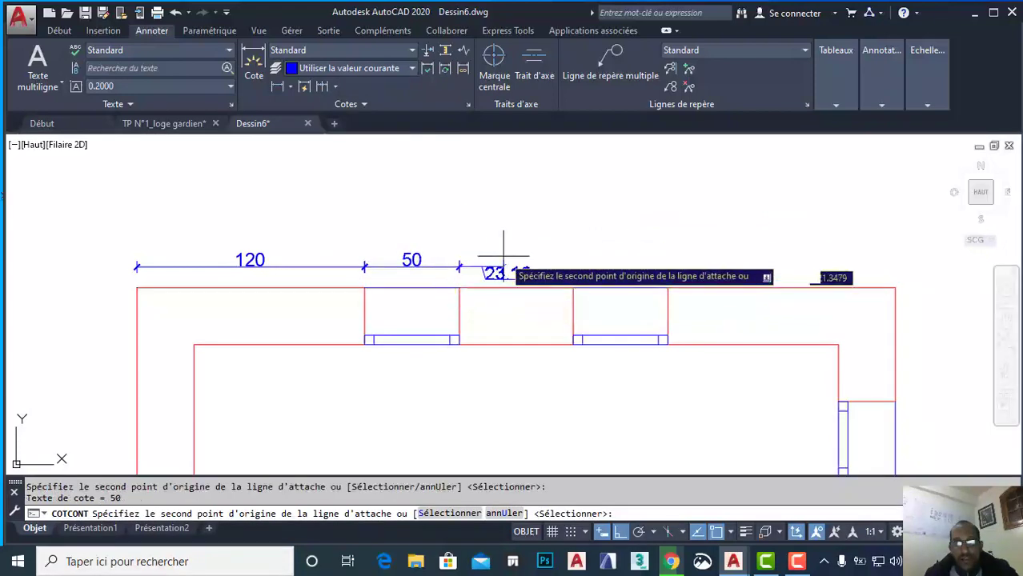
click(573, 276)
click(668, 288)
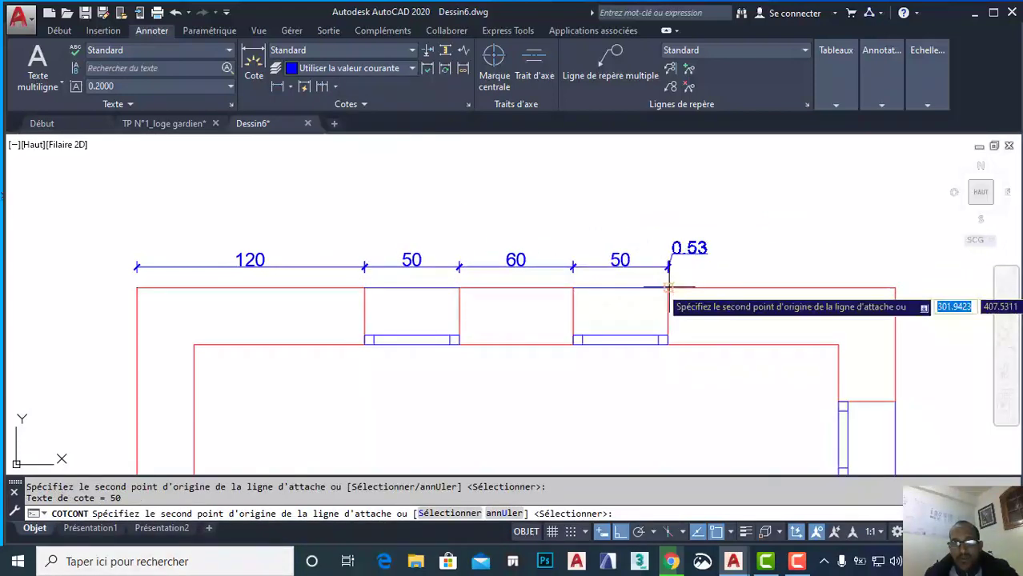
key(Return)
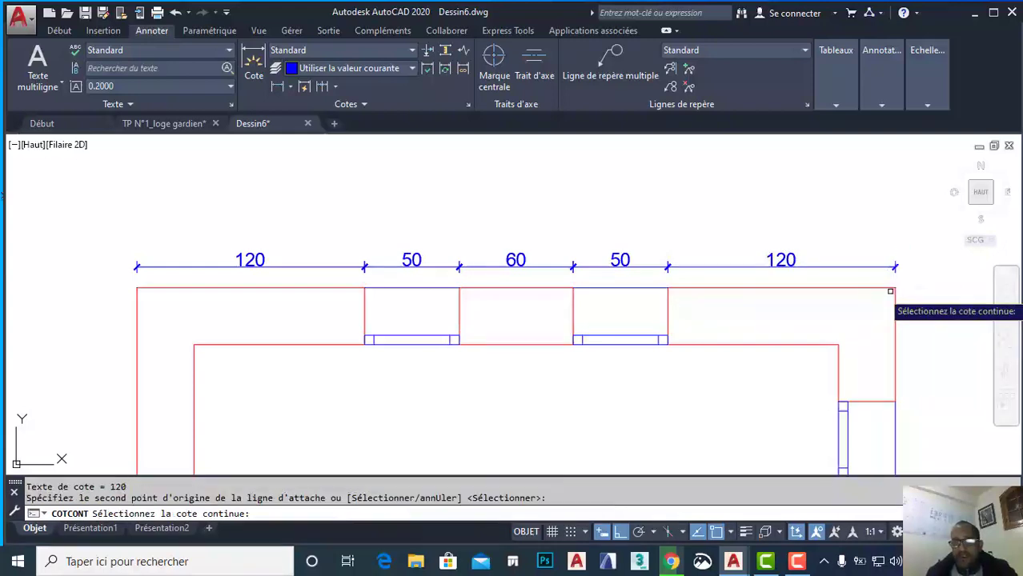
Add an overall linear dimension across the upper wall, placed above the existing dimension chain.
click(276, 86)
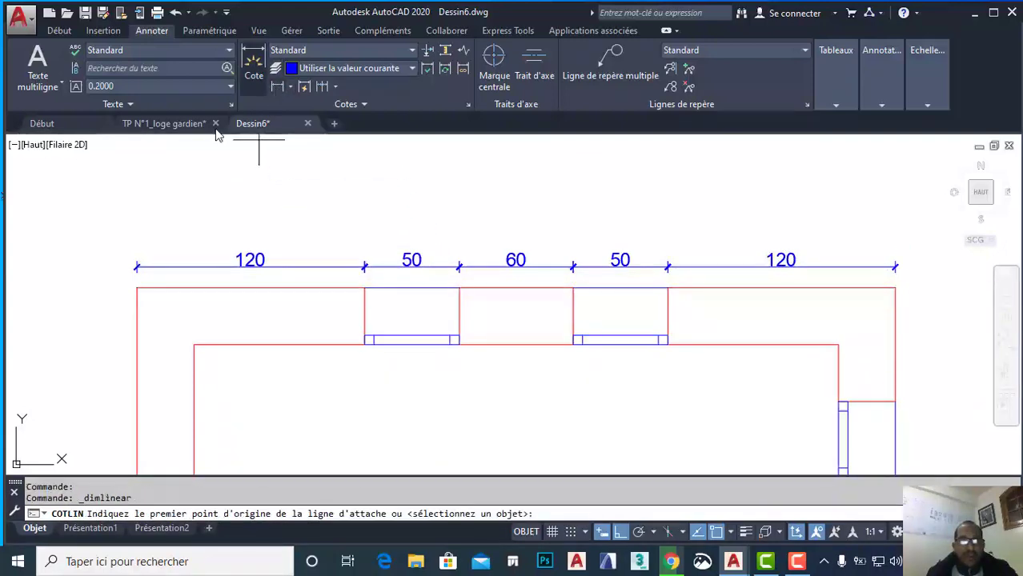
click(138, 289)
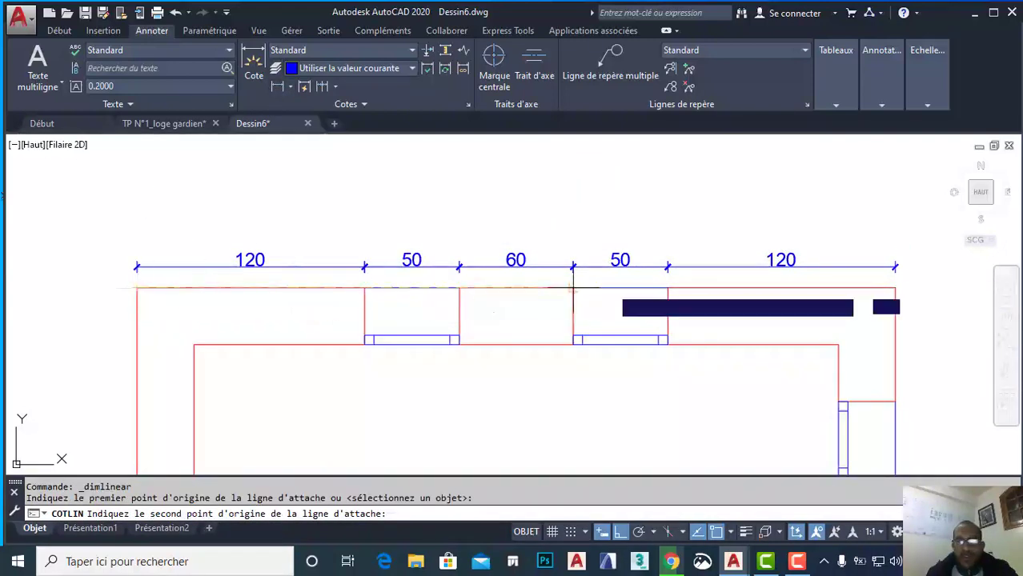
click(894, 289)
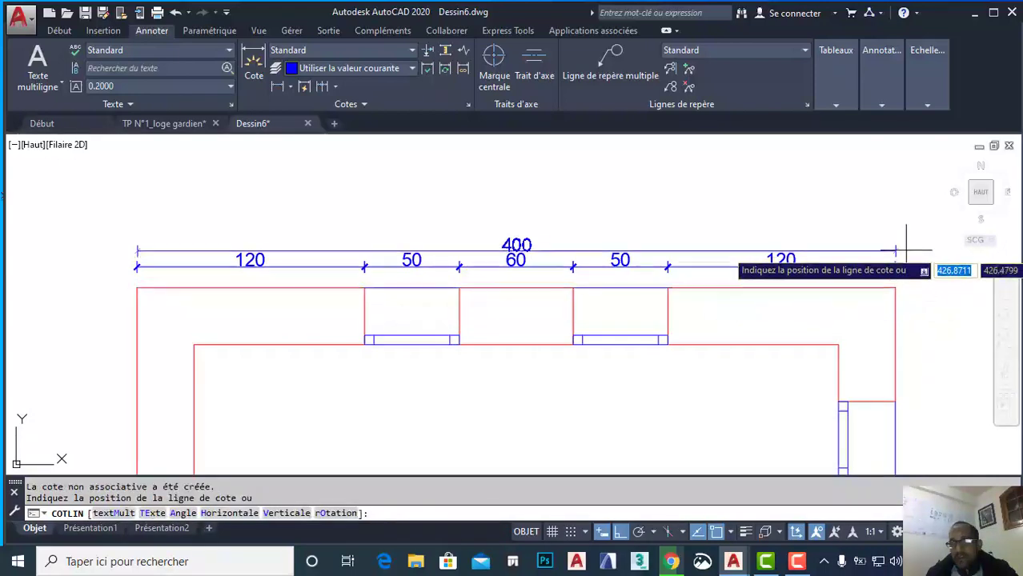
click(896, 240)
Add a vertical linear dimension outside the right-hand wall, from the upper corner to the first window's near edge.
scroll(648, 261, down, 2)
middle_drag(648, 261, 532, 213)
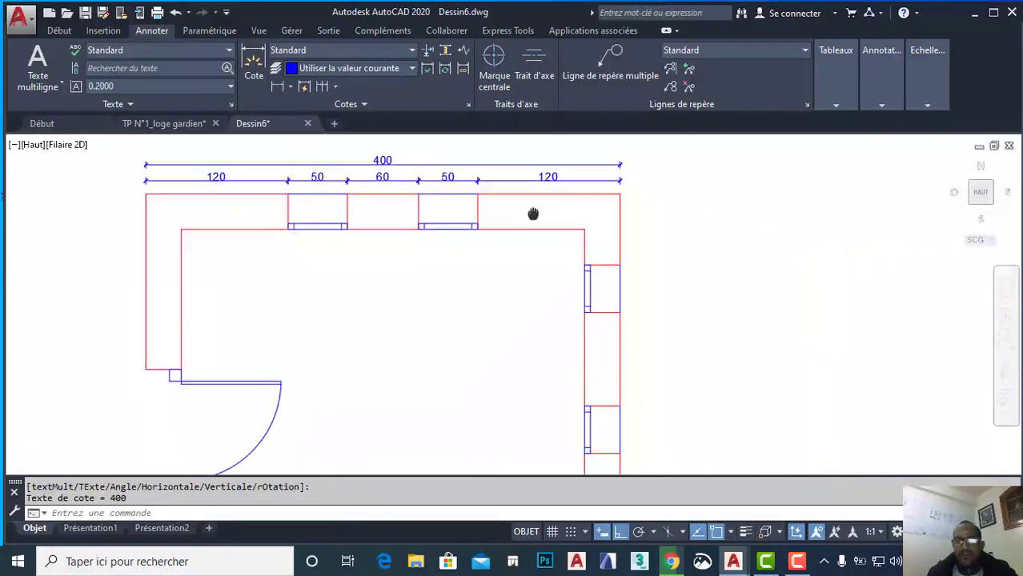
scroll(600, 274, down, 1)
middle_drag(600, 274, 533, 193)
middle_drag(535, 256, 477, 275)
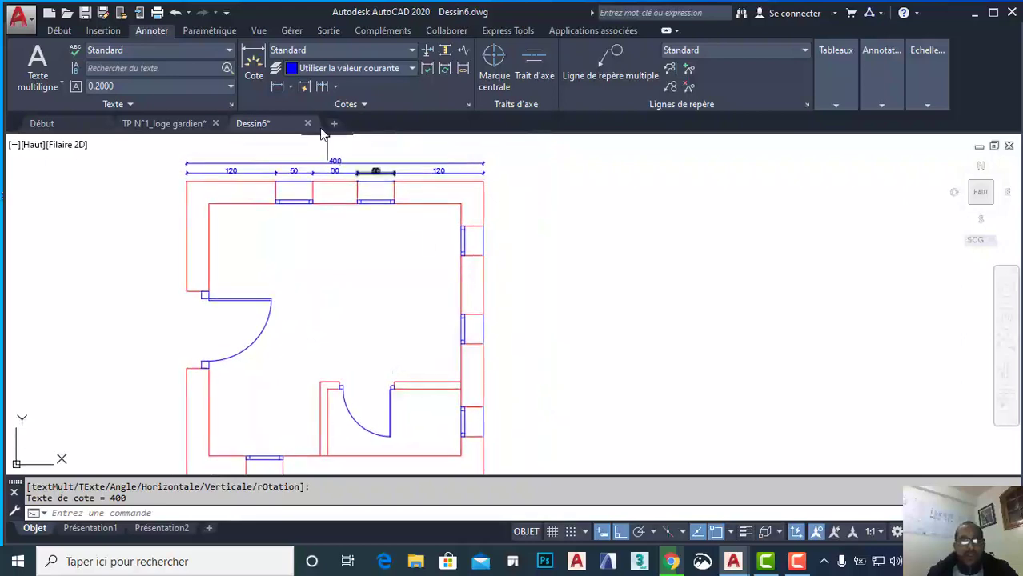
click(276, 86)
scroll(483, 200, up, 2)
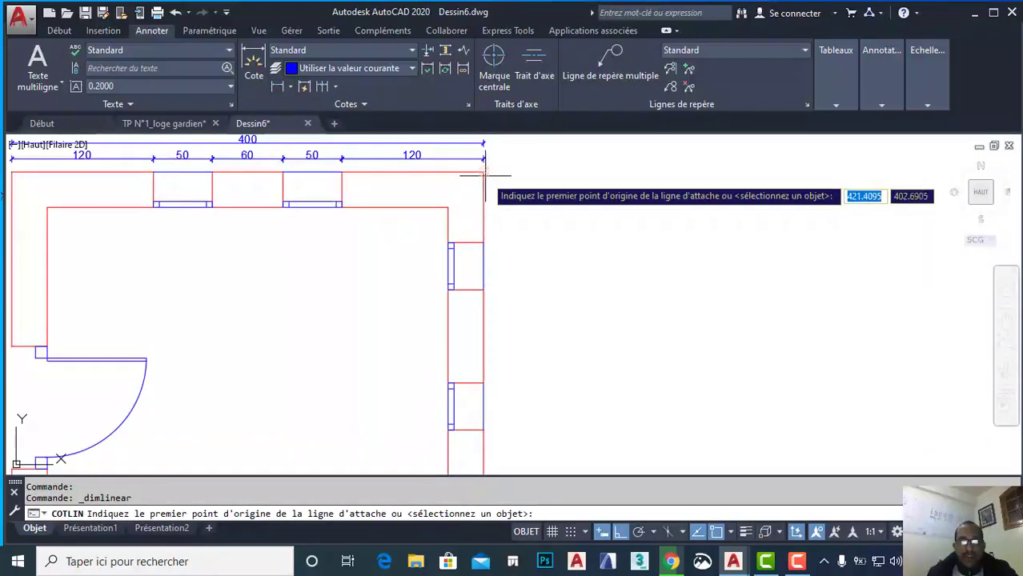
click(483, 173)
click(484, 242)
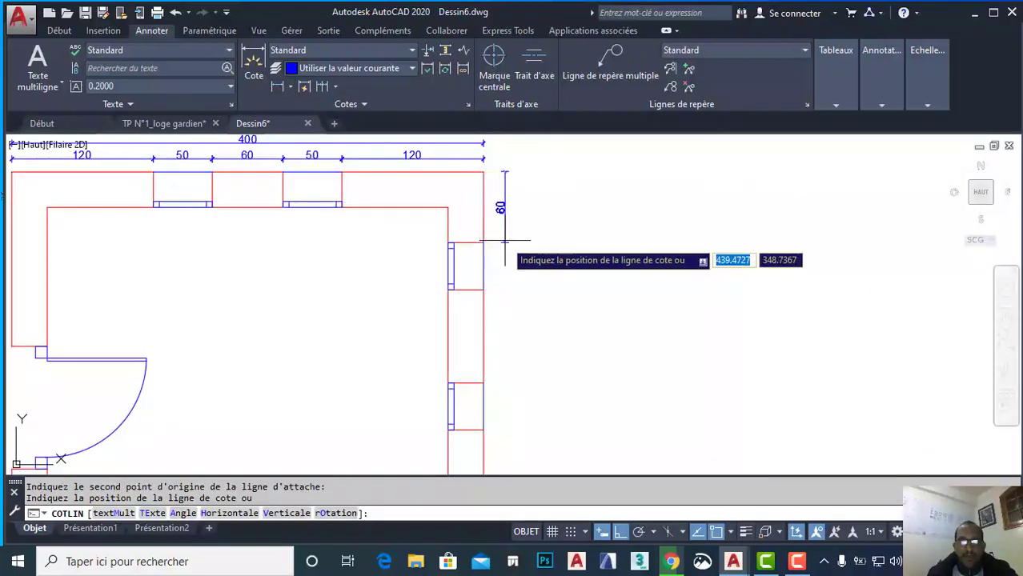
click(505, 206)
Continue the vertical dimension chain down the right-hand wall through all three windows' edges to the lower corner.
click(322, 87)
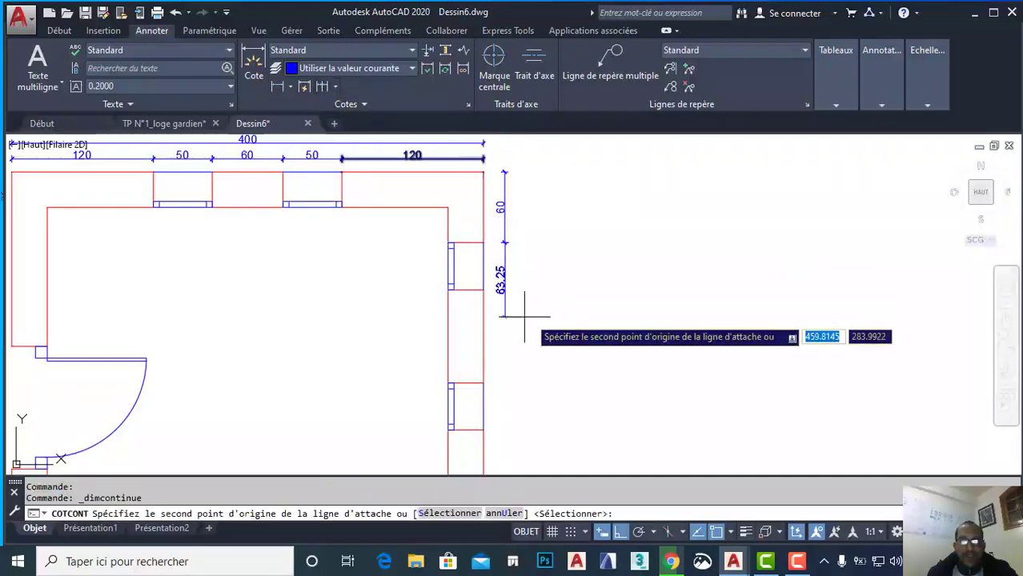
click(484, 289)
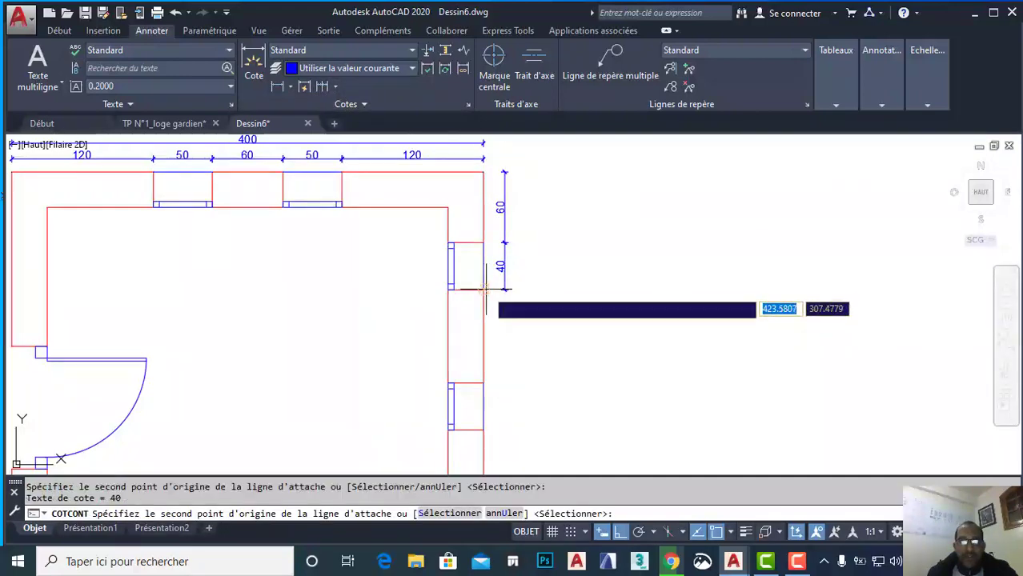
click(483, 384)
middle_drag(521, 401, 529, 258)
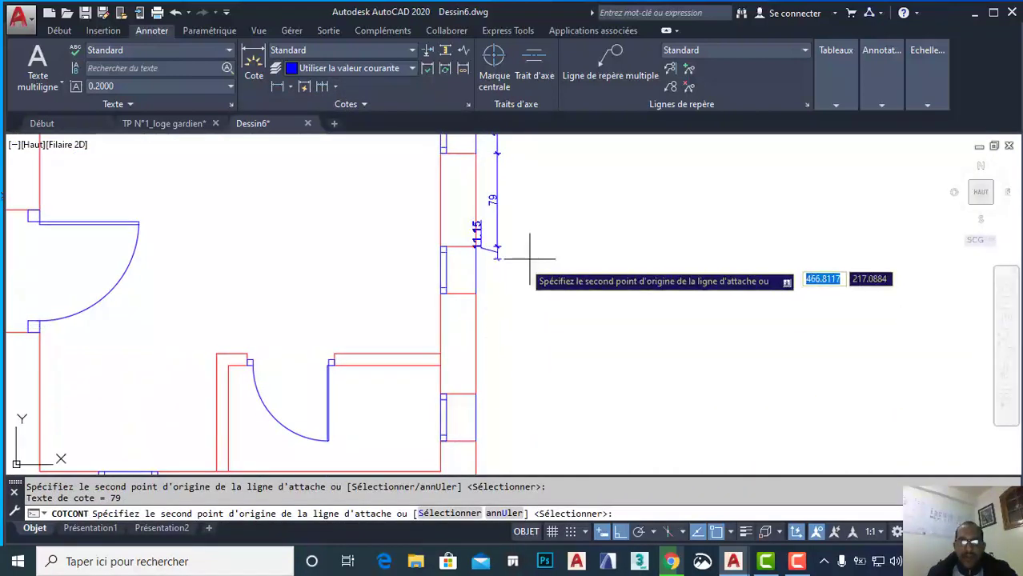
click(477, 293)
click(476, 394)
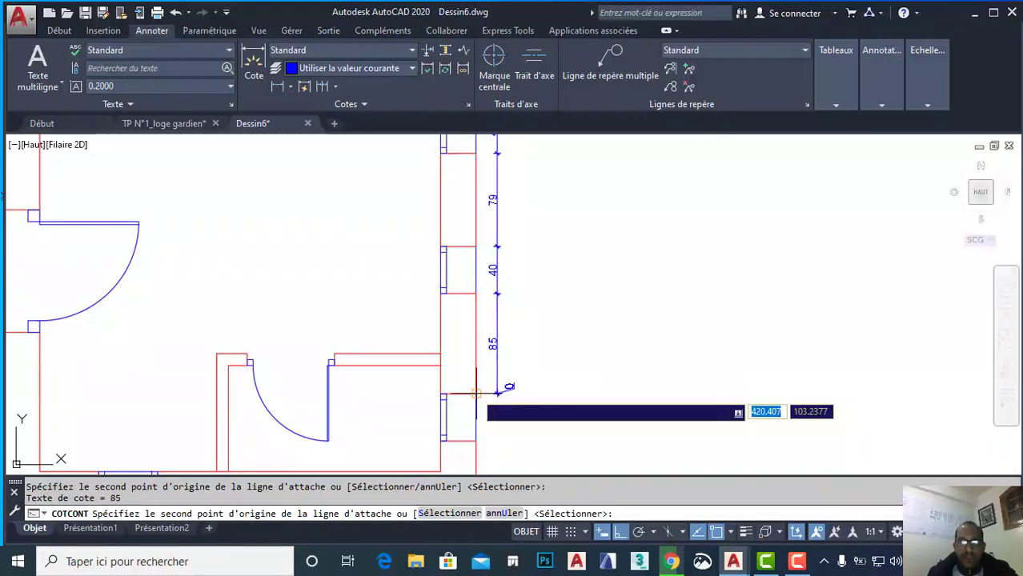
middle_drag(510, 415, 513, 285)
click(478, 311)
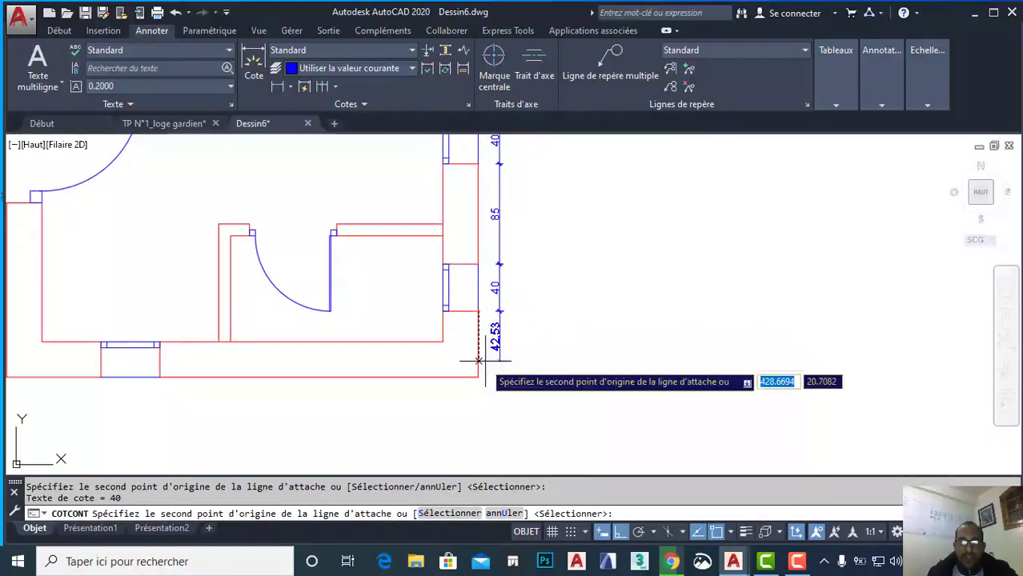
click(478, 376)
key(Return)
Add a linear dimension below the lower wall, from the left-hand exterior corner to the window's near edge.
middle_drag(414, 319, 589, 290)
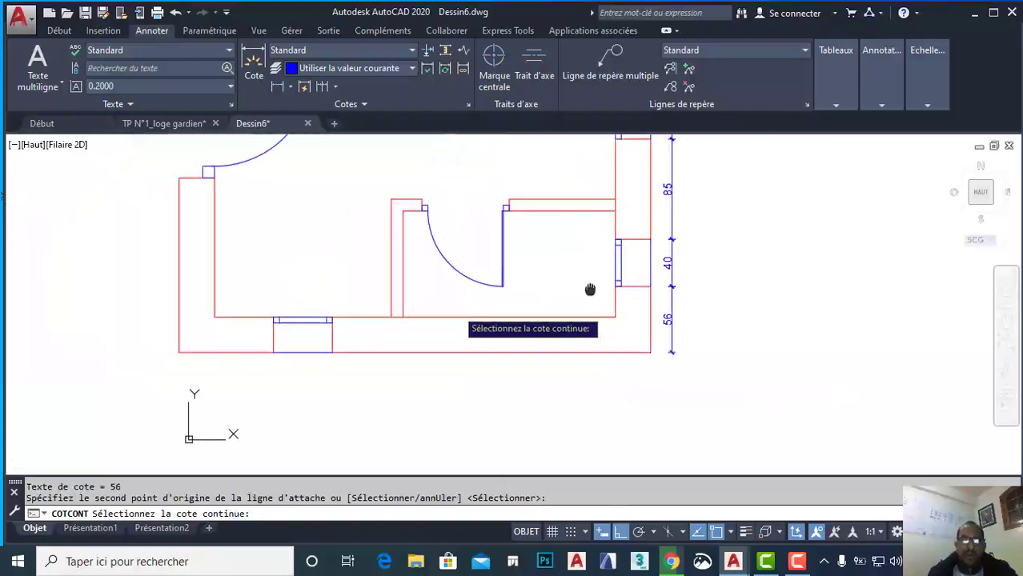
click(278, 85)
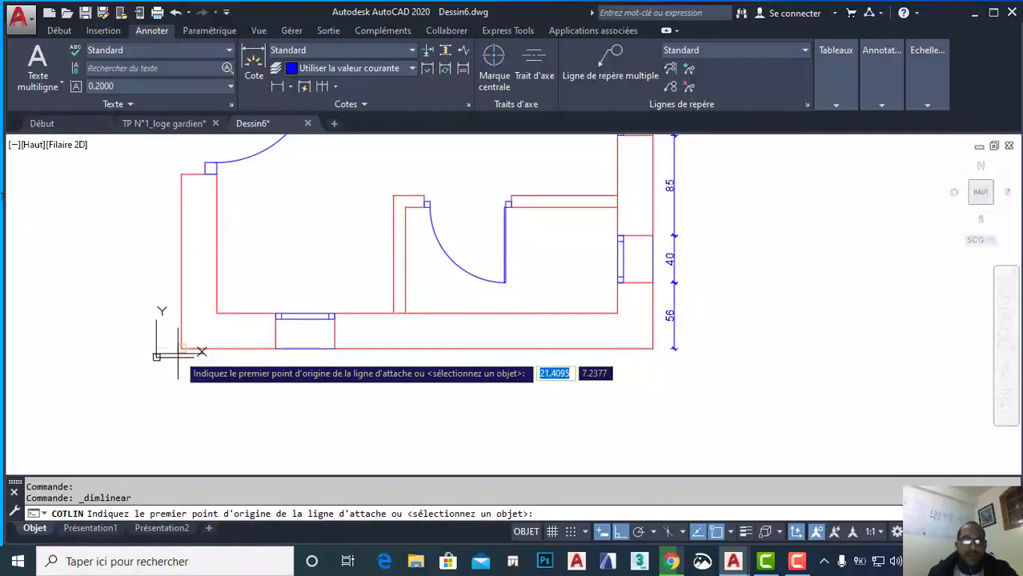
click(183, 348)
click(276, 349)
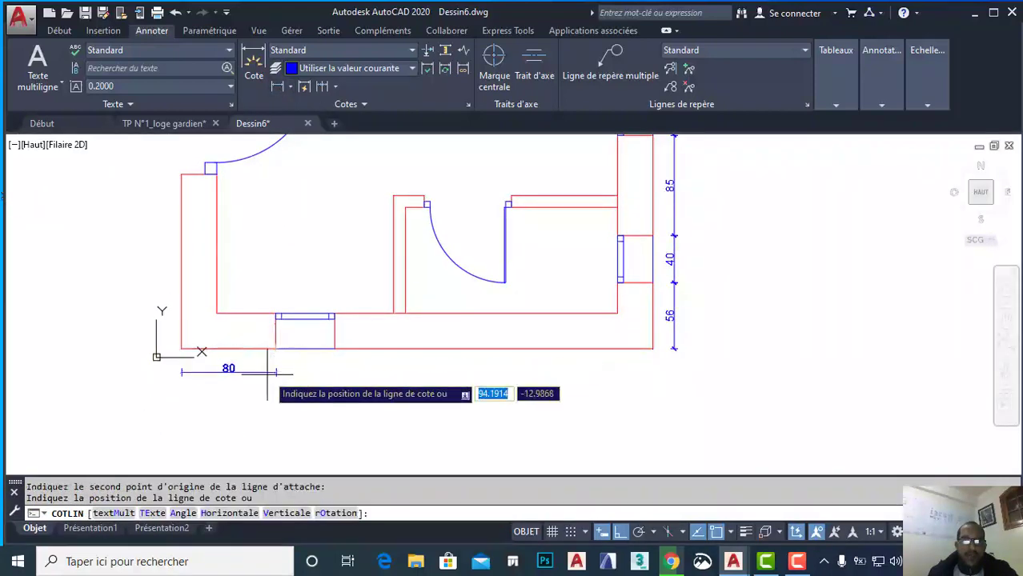
click(275, 370)
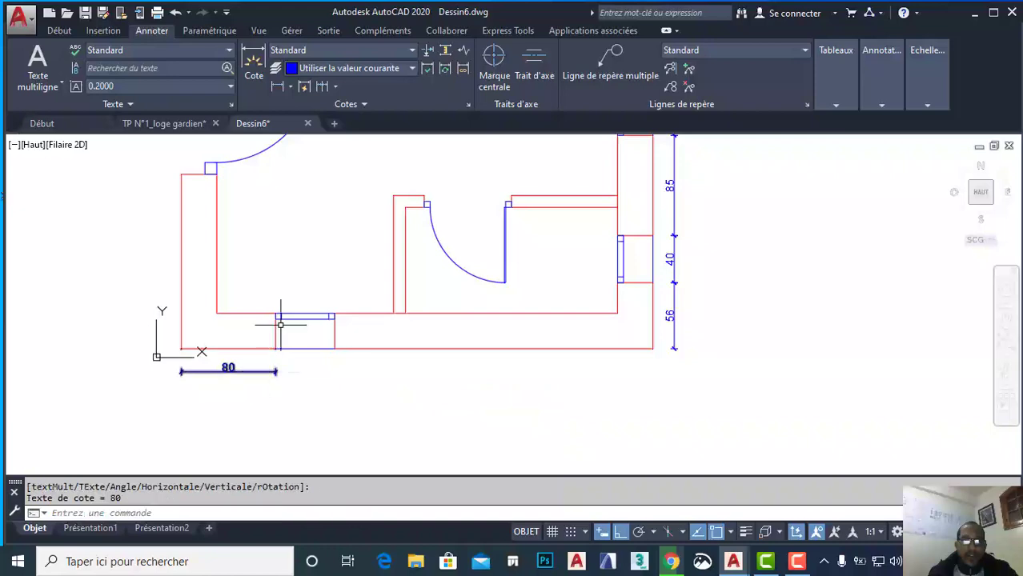
Continue the lower wall's dimension chain across the window and on to the right-hand exterior corner.
click(304, 86)
click(334, 349)
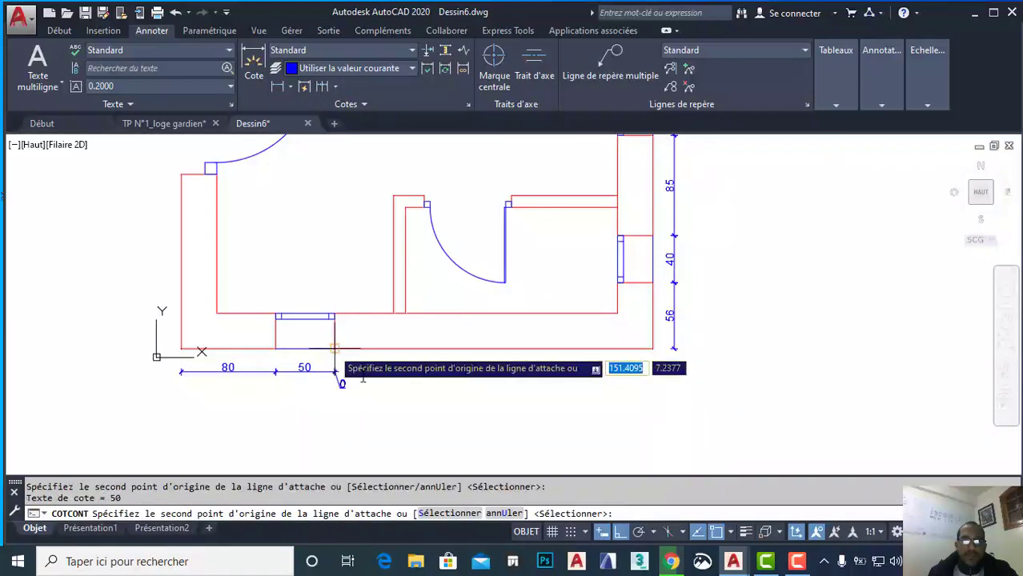
click(652, 349)
key(Return)
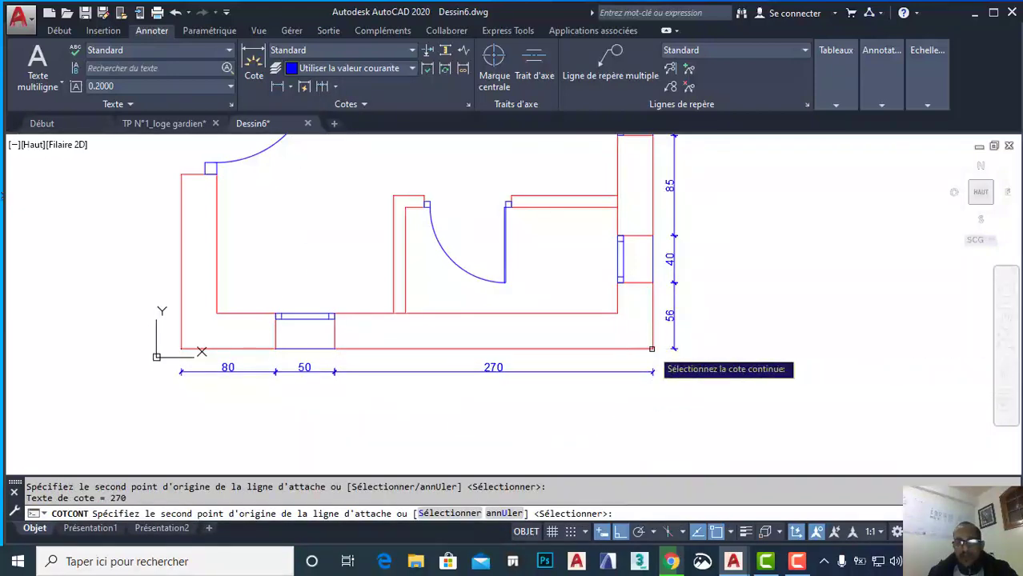
Add a vertical linear dimension outside the left-hand wall, from the lower exterior corner to the door opening's near edge.
scroll(338, 330, down, 3)
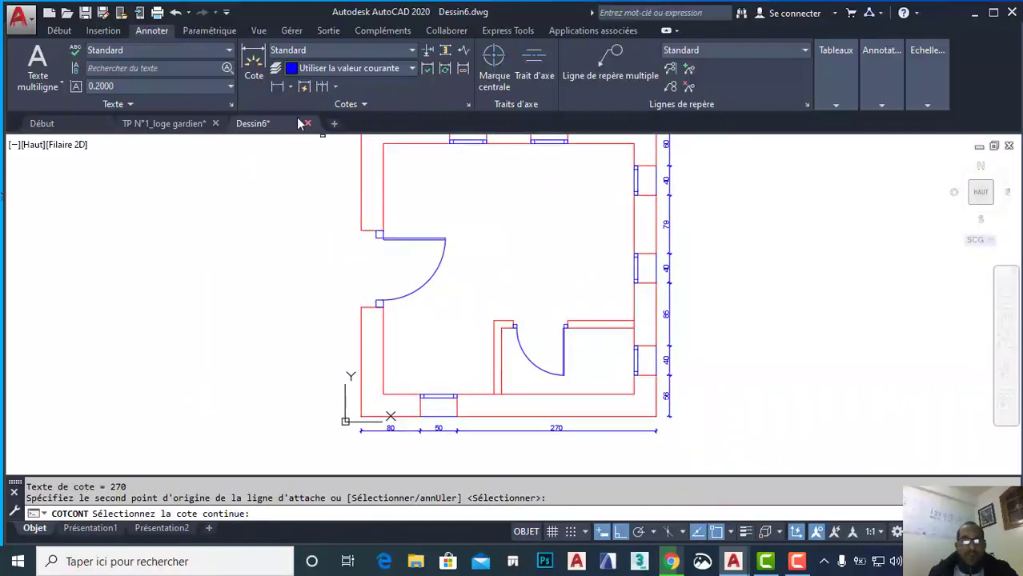
click(279, 87)
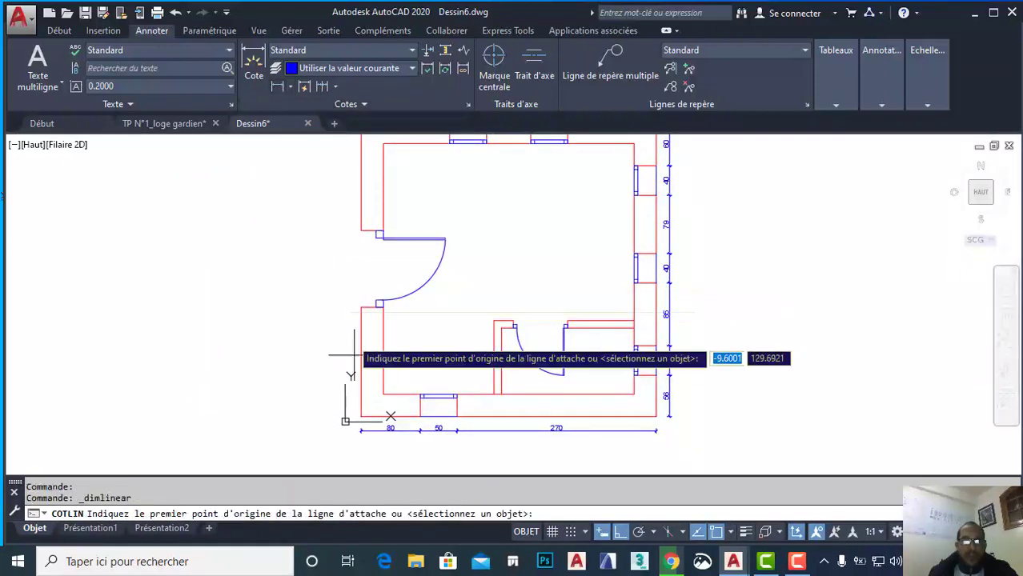
click(361, 417)
click(360, 305)
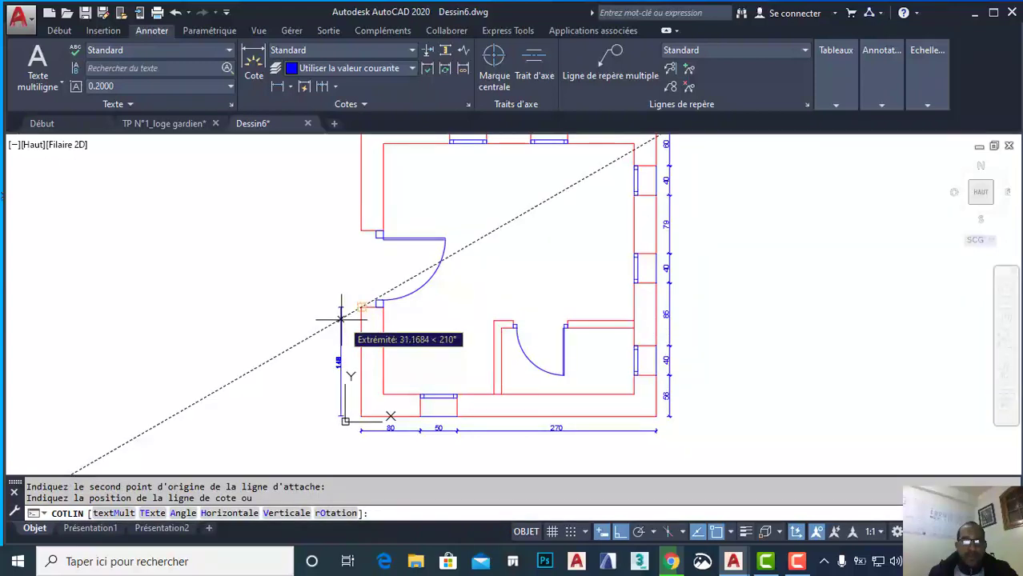
click(340, 304)
Continue the left-hand wall's dimension chain across the door opening and up to the upper exterior corner.
click(322, 86)
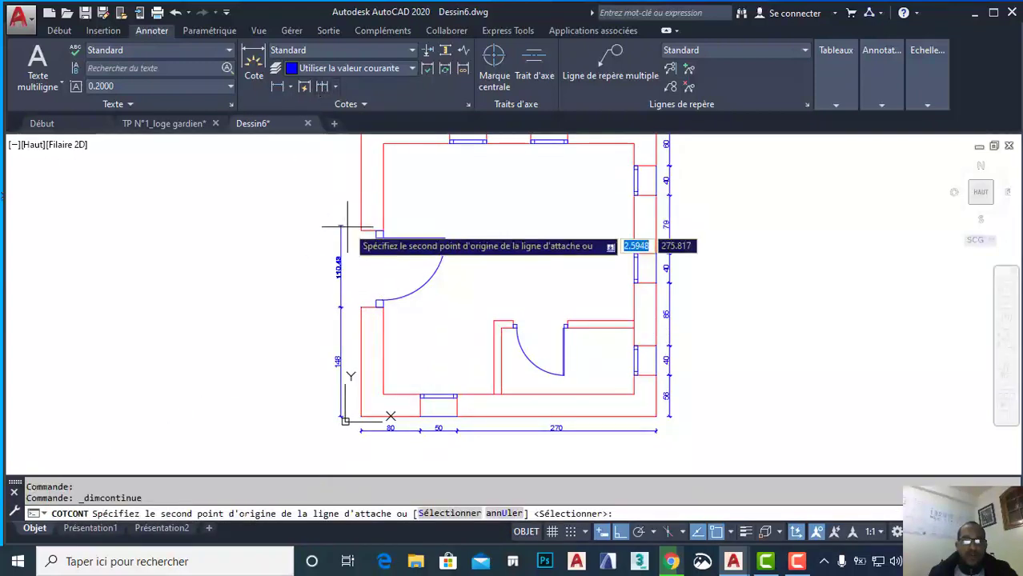
click(360, 230)
middle_drag(336, 206, 348, 297)
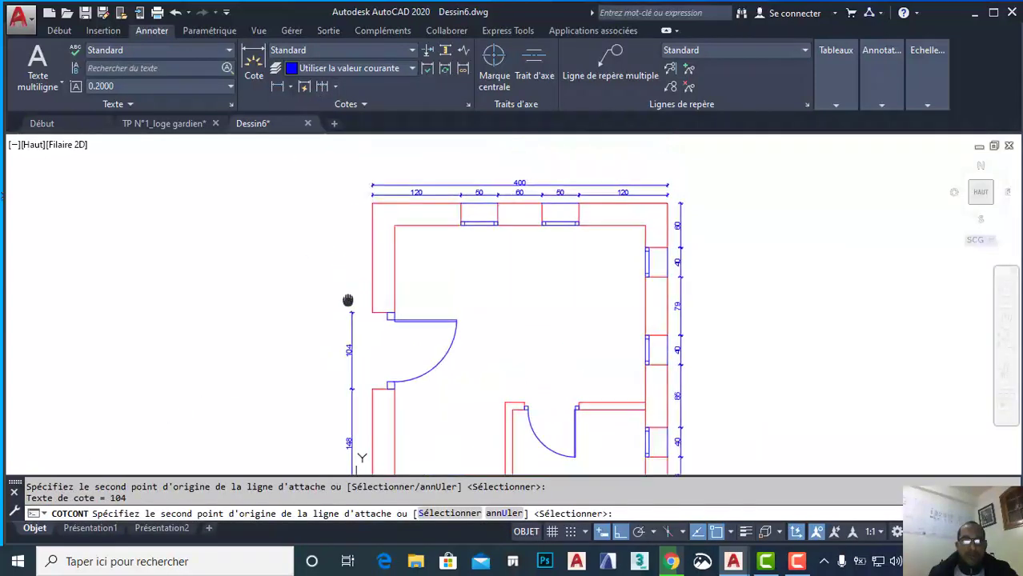
click(373, 214)
key(Return)
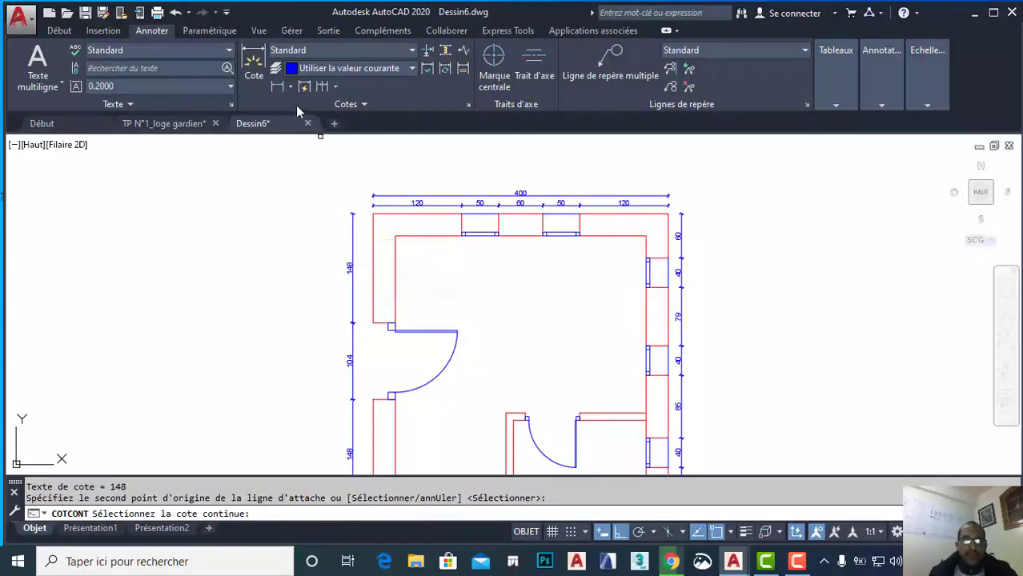
Add an overall vertical dimension outside the left-hand chain, from the upper exterior corner to the lower one.
click(276, 86)
click(373, 214)
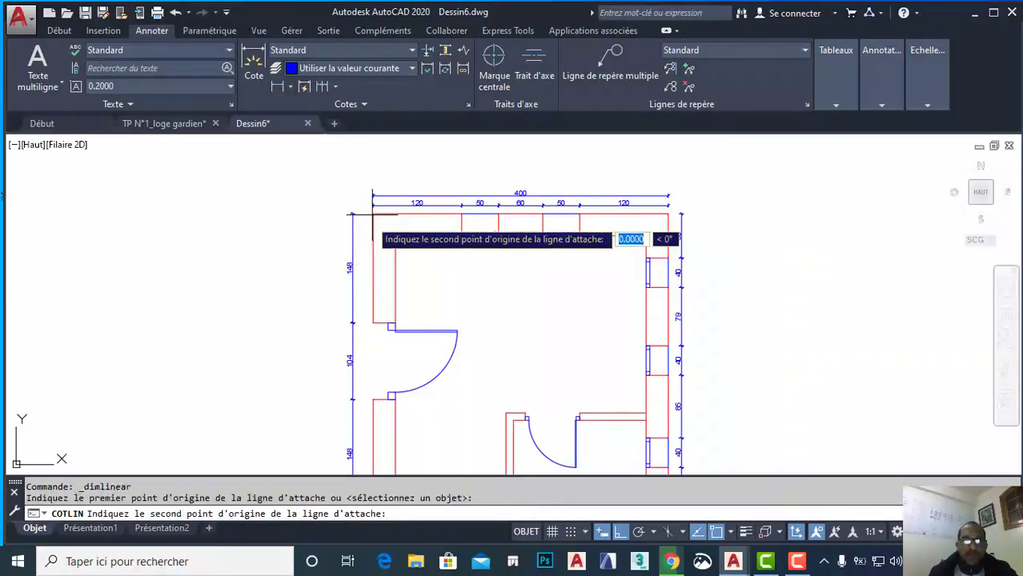
middle_drag(368, 295, 375, 223)
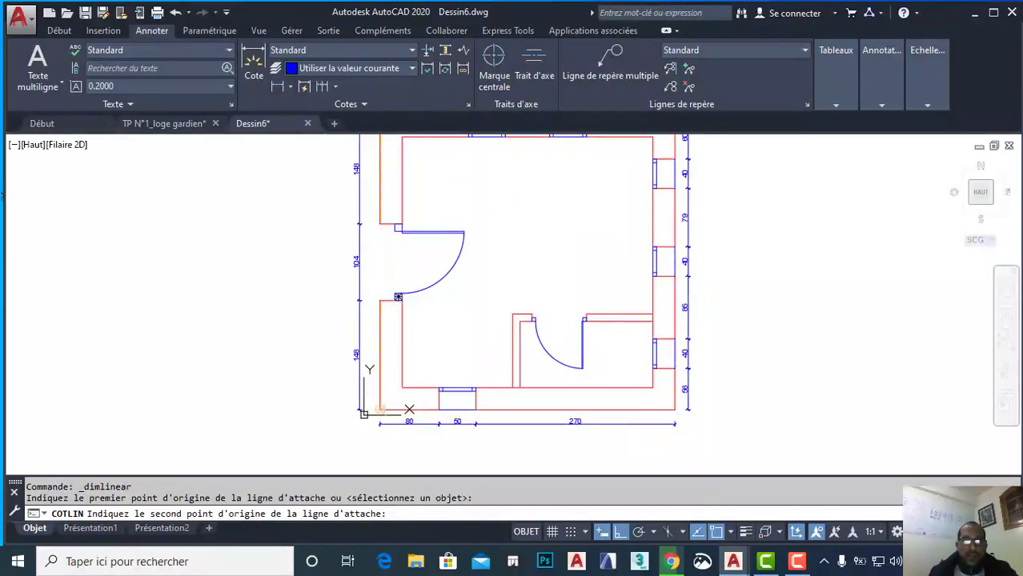
click(379, 413)
scroll(342, 411, up, 2)
click(346, 409)
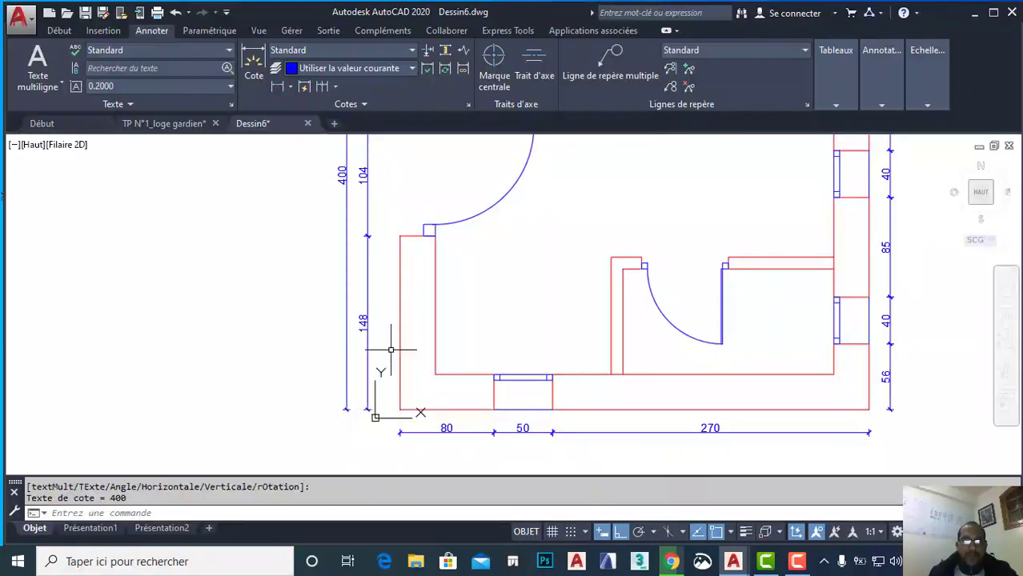
scroll(390, 350, down, 5)
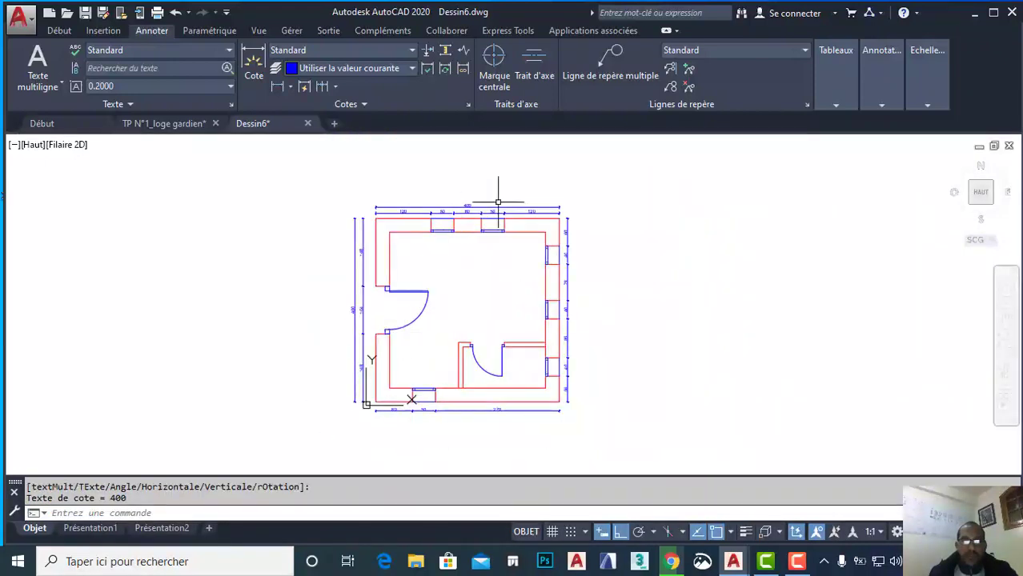
scroll(528, 303, up, 2)
click(254, 63)
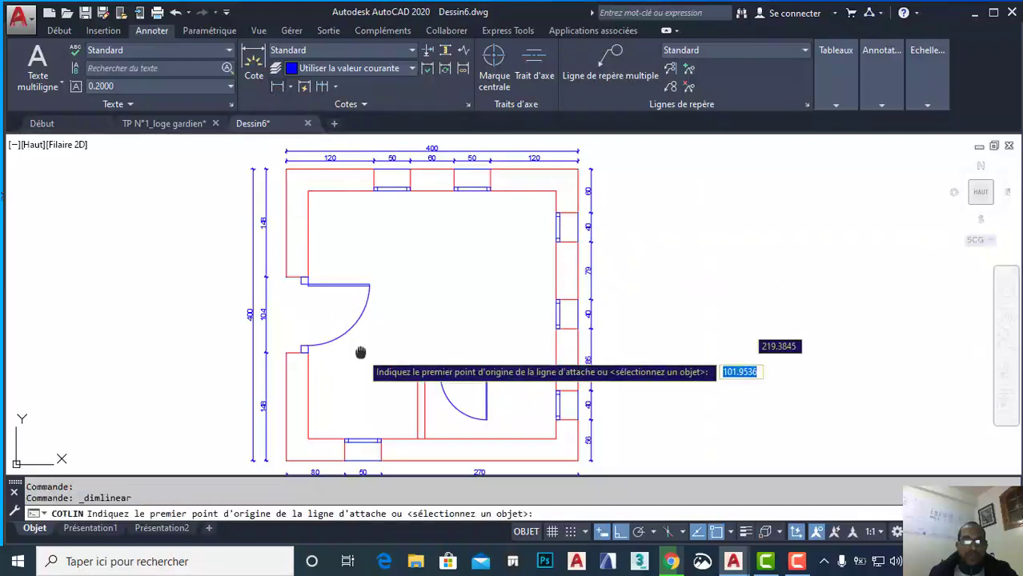
middle_drag(360, 353, 389, 373)
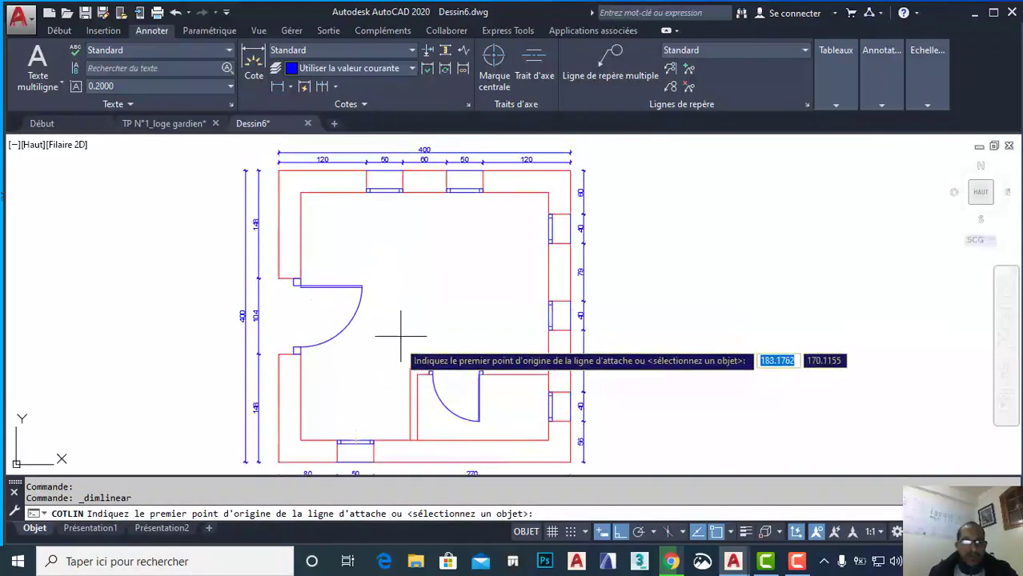
key(Escape)
Delete the overall vertical dimension outside the left-hand wall, keeping the inner dimension chain.
middle_drag(400, 336, 412, 201)
middle_drag(468, 180, 468, 296)
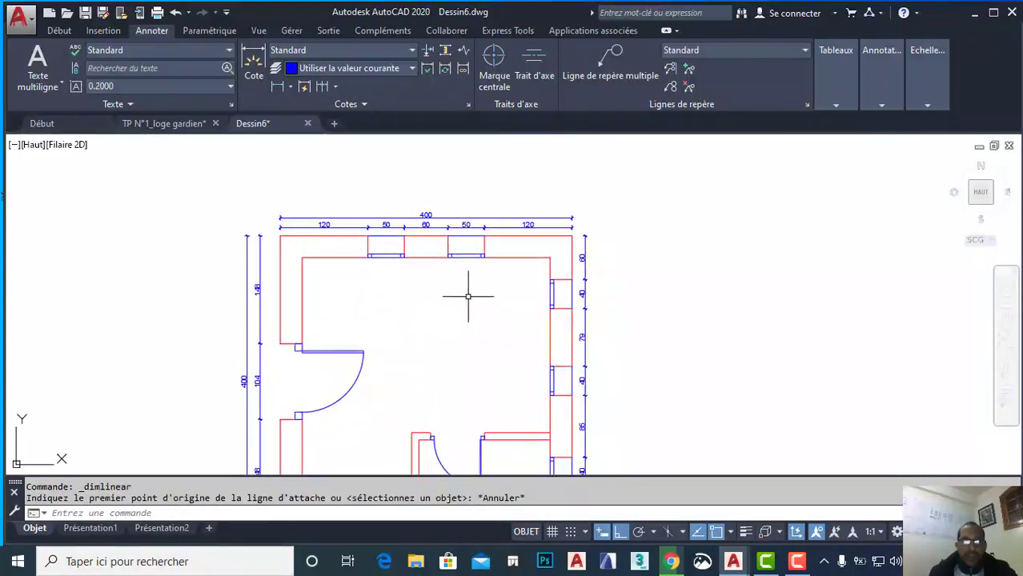
middle_drag(548, 332, 469, 259)
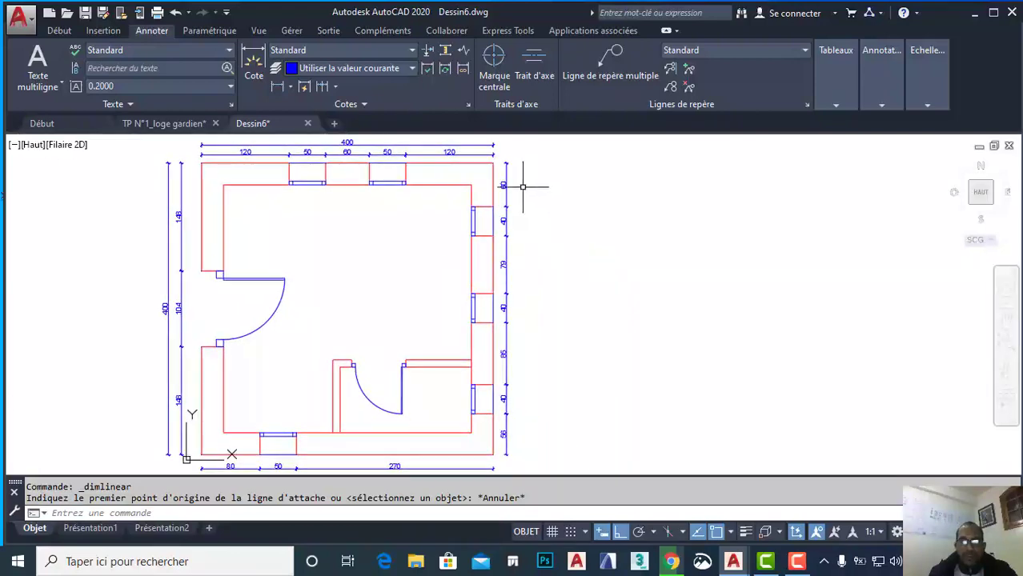
middle_drag(253, 323, 249, 303)
click(210, 258)
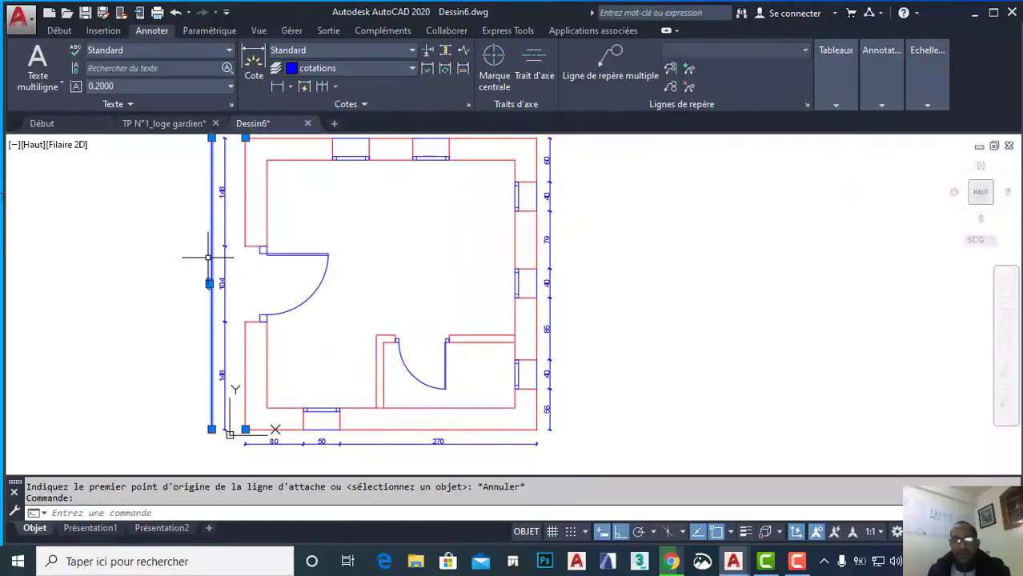
key(Delete)
Add an overall vertical linear dimension outside the right-hand chain, spanning the upper to the lower exterior corner.
scroll(331, 295, down, 2)
middle_drag(332, 296, 243, 312)
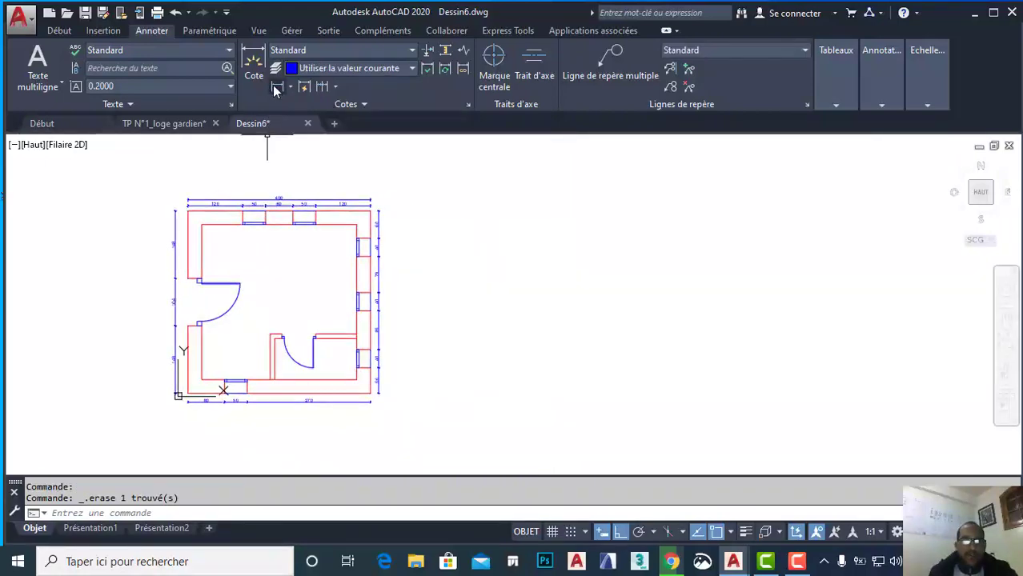
click(277, 87)
click(373, 253)
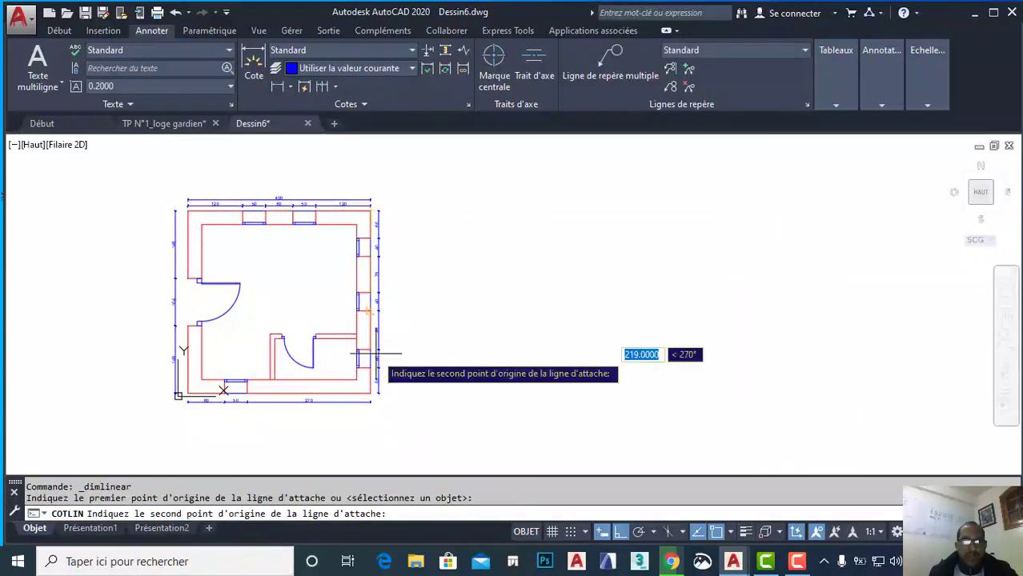
click(371, 394)
scroll(386, 397, up, 2)
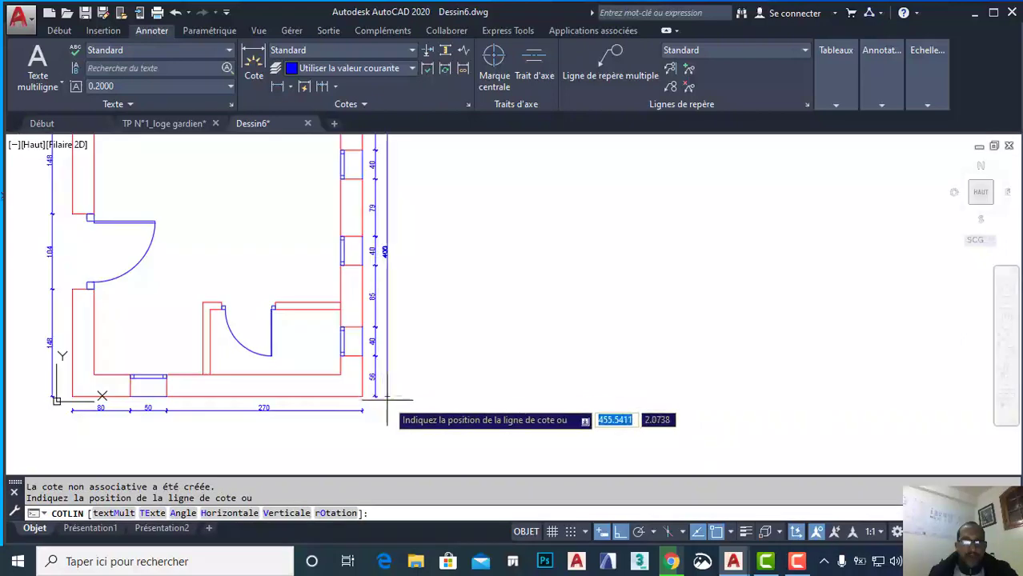
click(387, 398)
Quick-dimension the vertical lines of both exterior walls and the small room's partition, placing the continuous horizontal chain just above the lower wall.
scroll(343, 354, up, 1)
middle_drag(342, 353, 377, 342)
scroll(376, 342, up, 1)
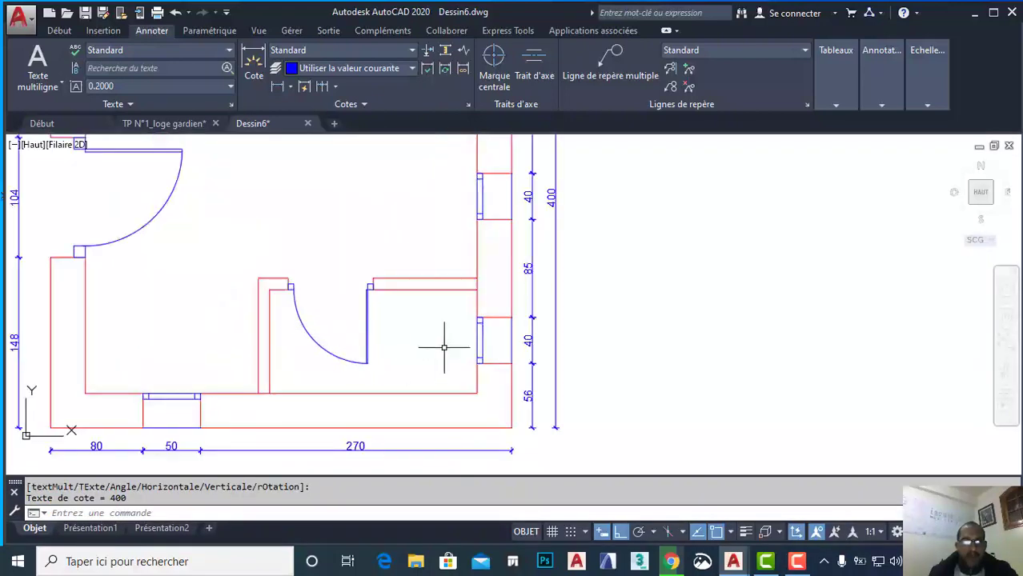
middle_drag(244, 354, 336, 353)
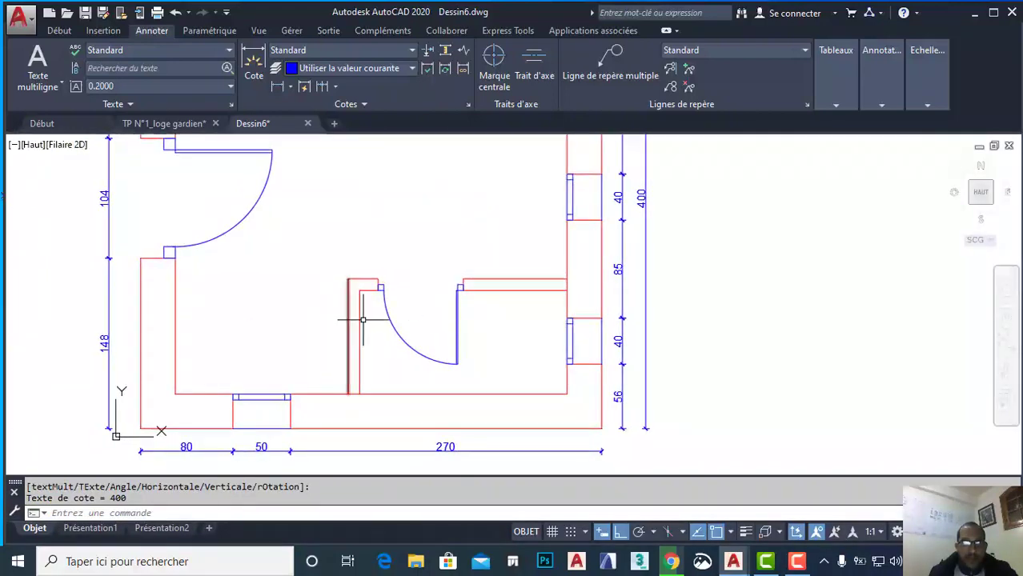
click(596, 376)
click(589, 382)
click(383, 365)
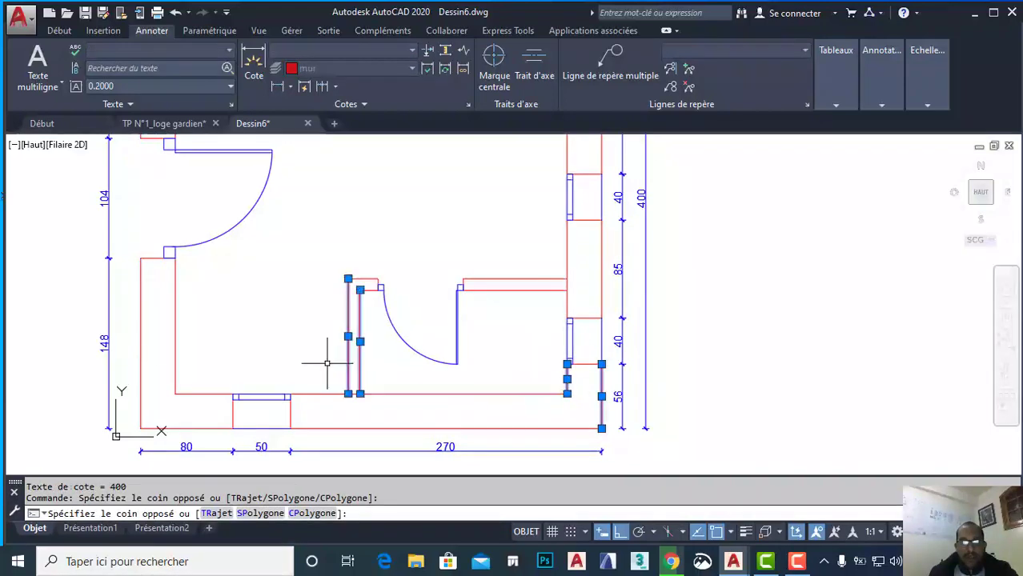
click(327, 363)
click(320, 264)
click(123, 343)
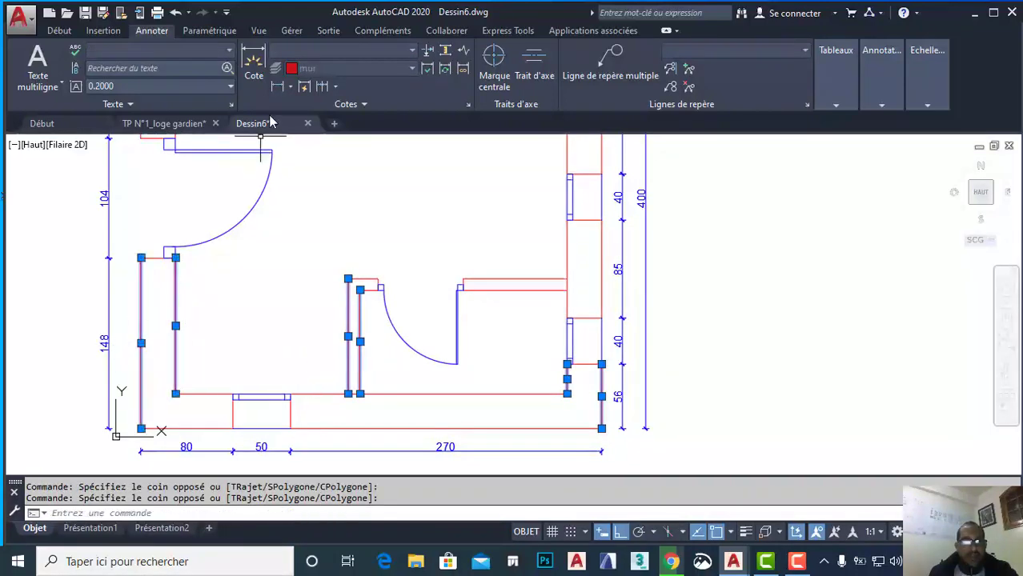
click(303, 88)
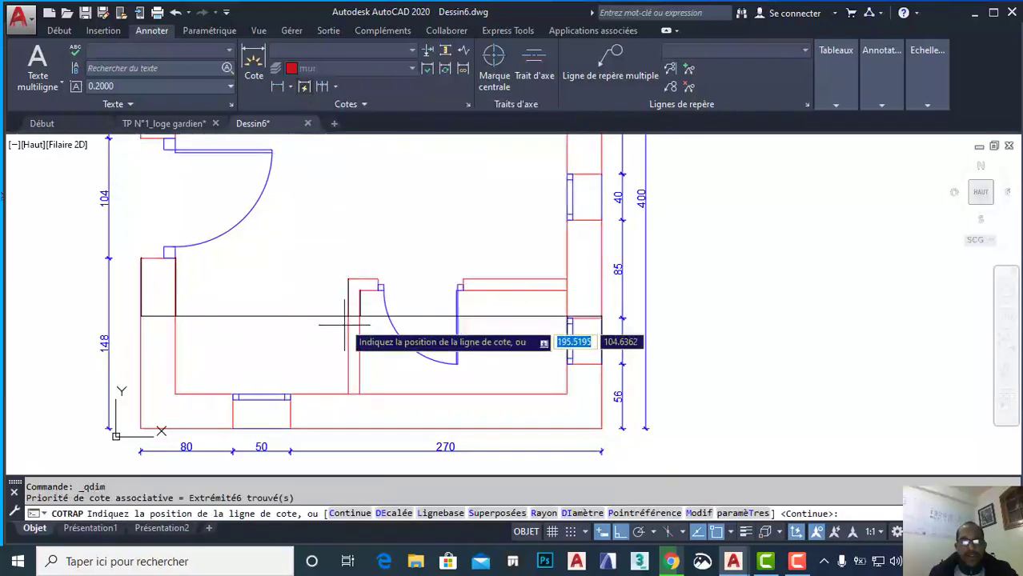
click(320, 372)
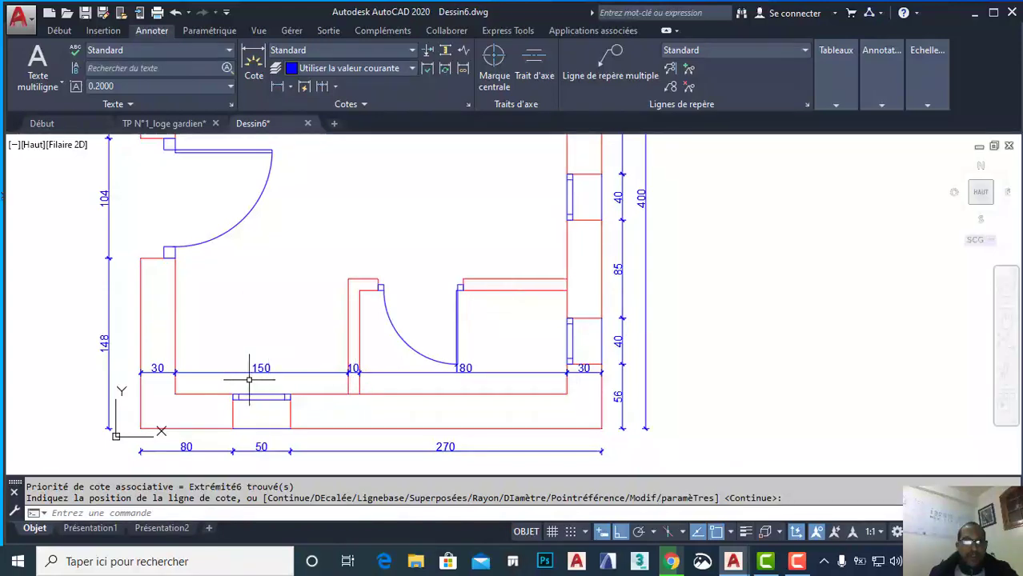
Quick-dimension the horizontal lines of the lower wall, partition and upper wall, placing the continuous vertical chain well outside the right-hand wall.
middle_drag(433, 388, 404, 358)
click(467, 407)
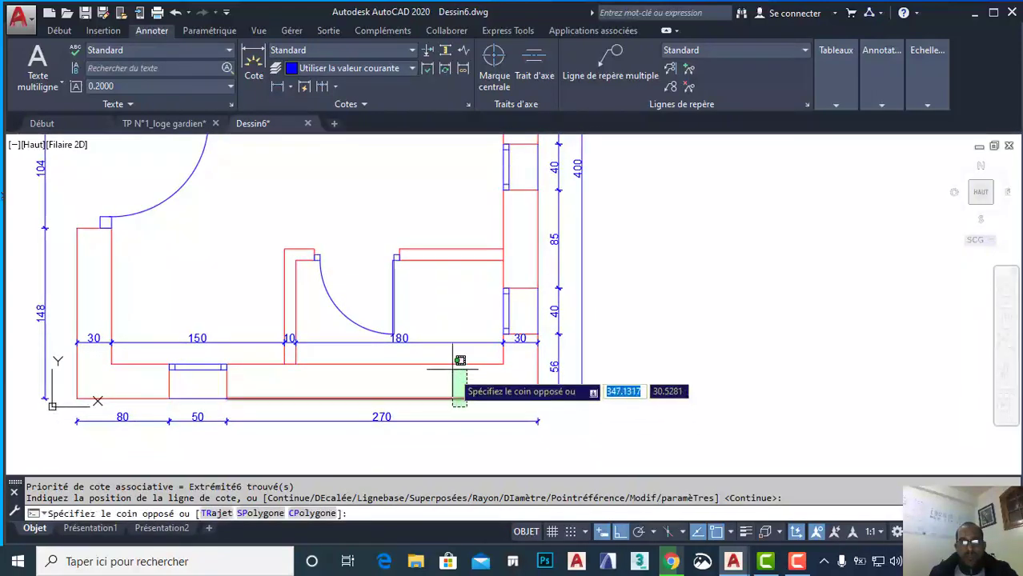
click(457, 361)
click(457, 271)
click(447, 224)
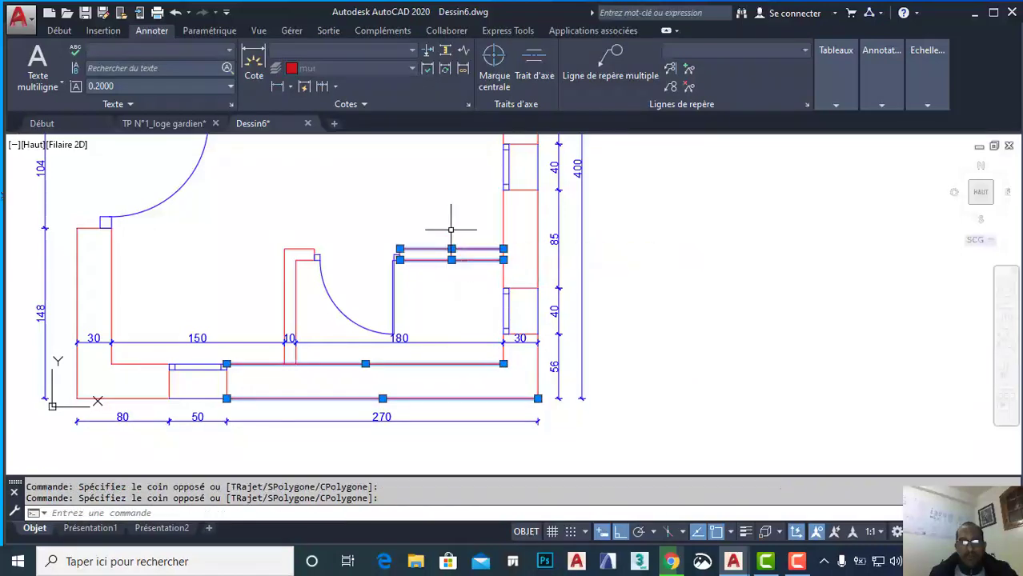
scroll(449, 232, down, 3)
click(460, 248)
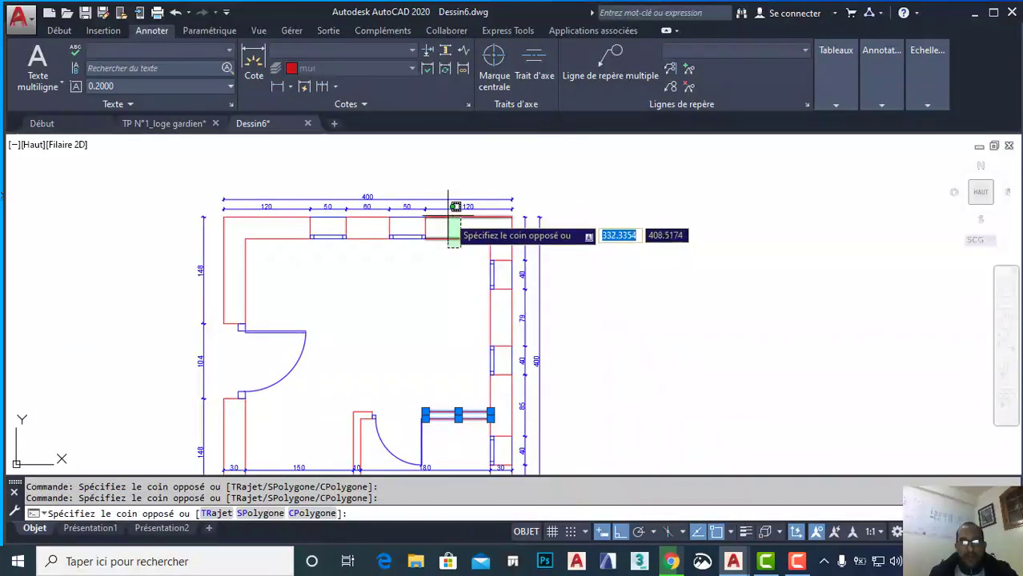
click(450, 211)
click(304, 87)
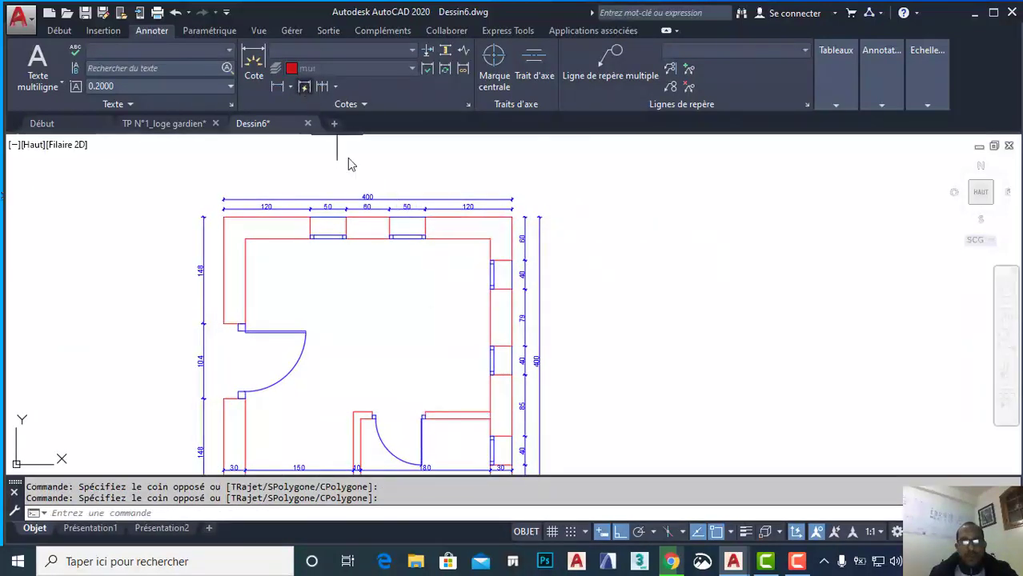
middle_drag(610, 338, 575, 283)
click(573, 280)
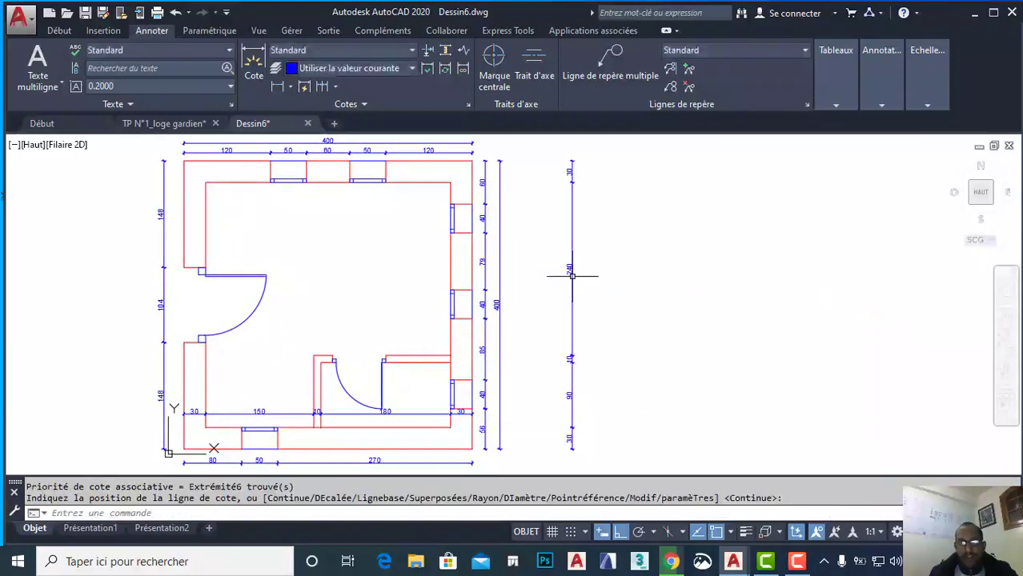
Move the five outlying vertical dimensions horizontally into the plan, so the chain crosses the main room and the small room.
scroll(580, 287, down, 2)
click(592, 201)
click(558, 392)
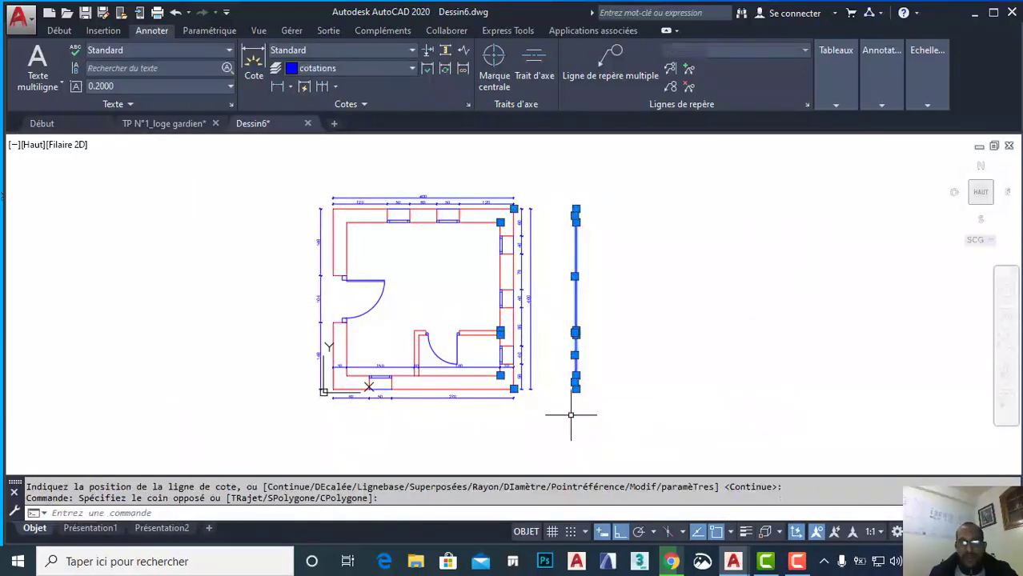
click(666, 310)
click(620, 422)
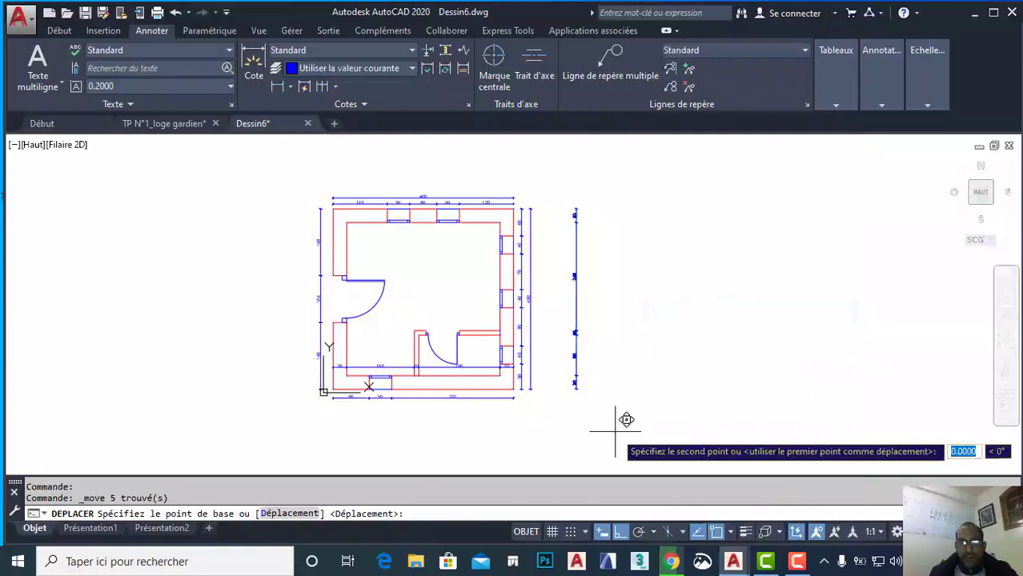
click(560, 422)
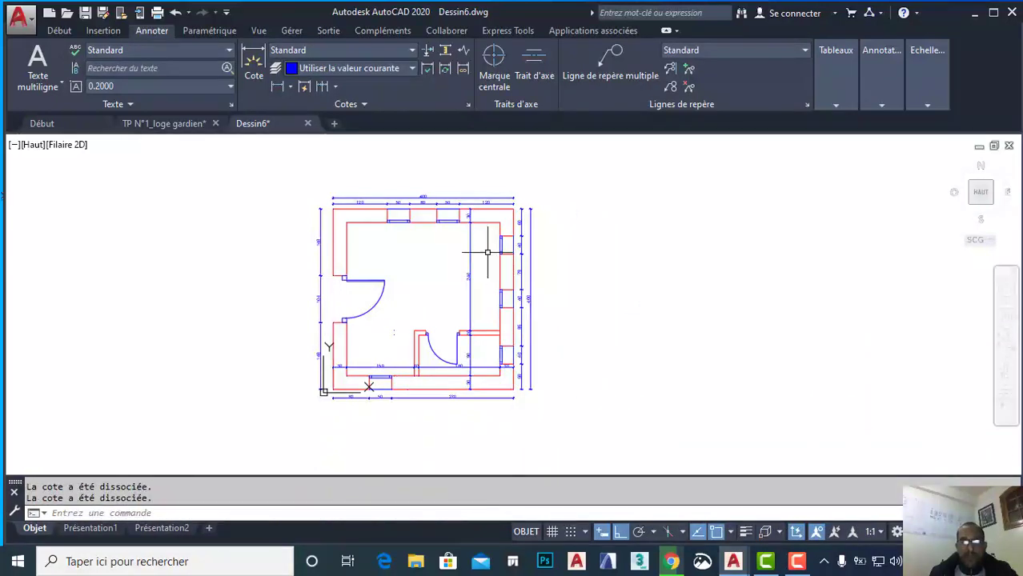
scroll(480, 248, up, 4)
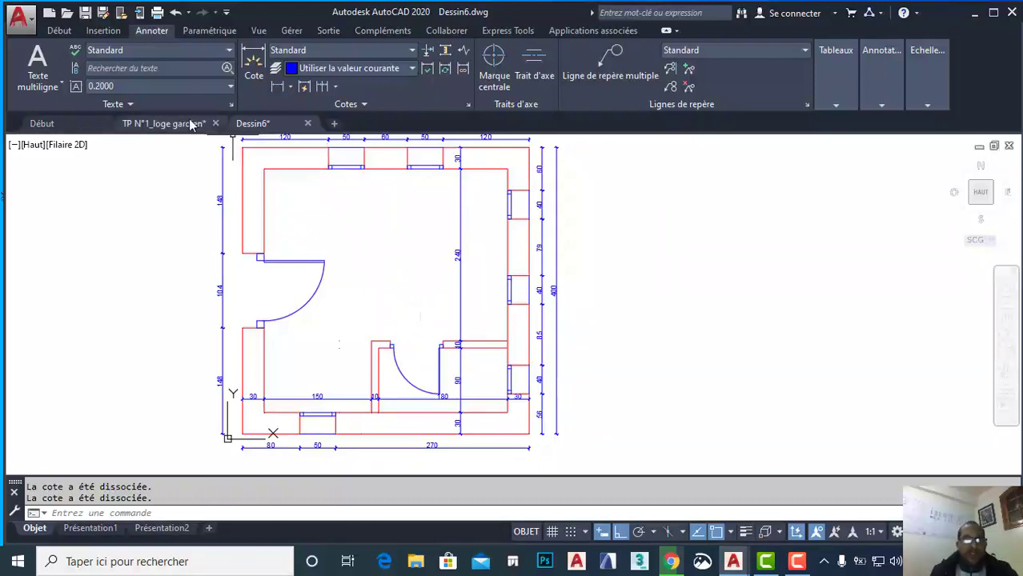
Switch to the TP N°1_loge gardien drawing and examine the ground-floor plan's interior and lower-wall dimensions.
key(ctrl+Tab)
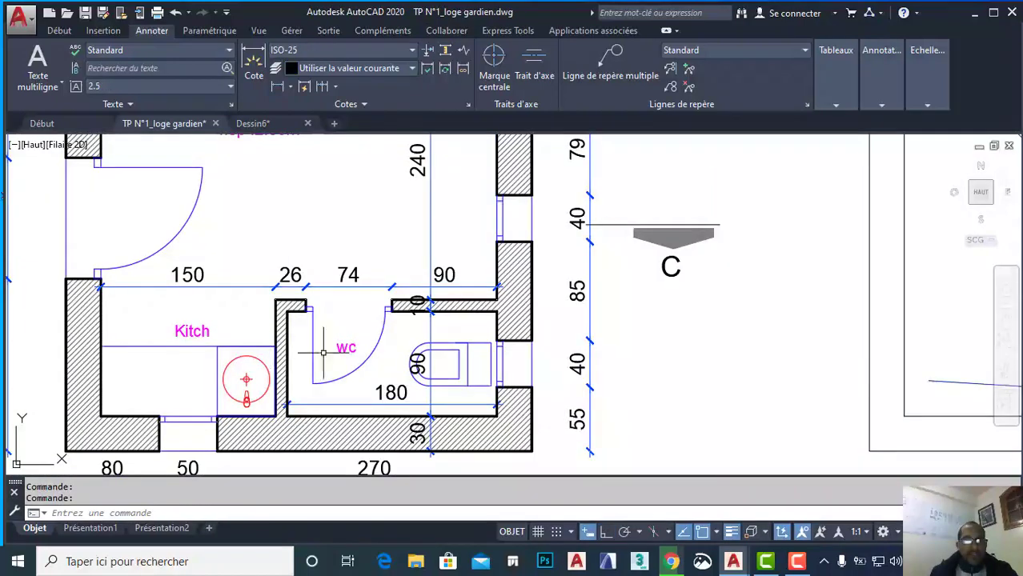
middle_drag(354, 349, 471, 284)
scroll(332, 334, down, 3)
scroll(324, 368, up, 2)
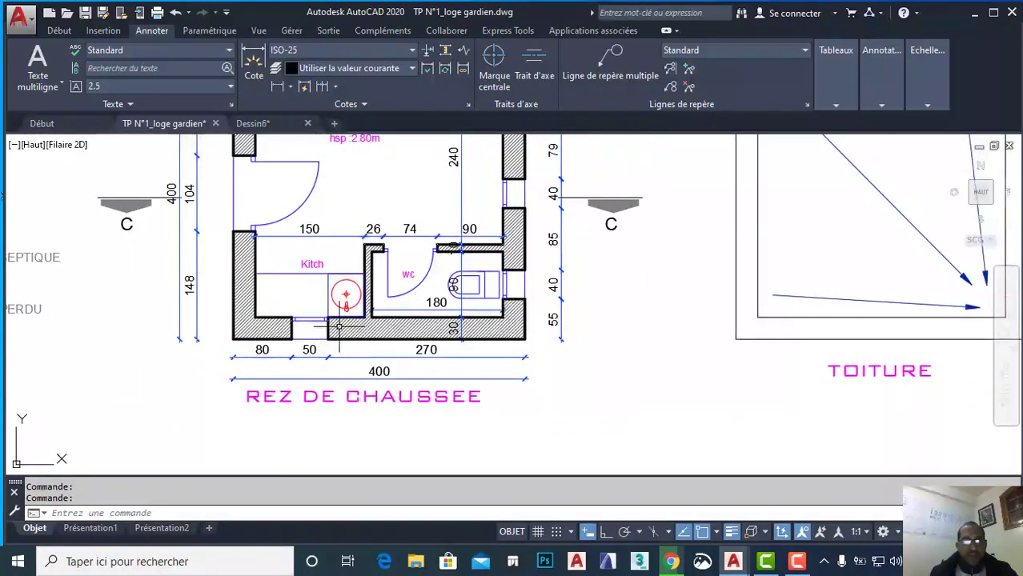
Examine the room labels in the TP N°1_loge gardien ground-floor plan and return to the Dessin6 drawing.
middle_drag(320, 378, 340, 319)
scroll(325, 225, up, 2)
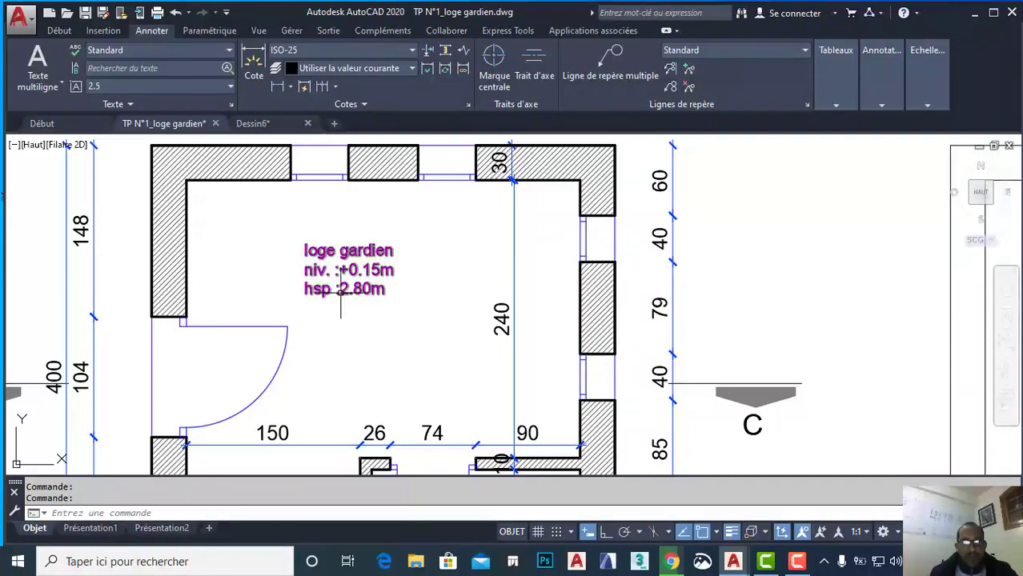
scroll(344, 292, down, 4)
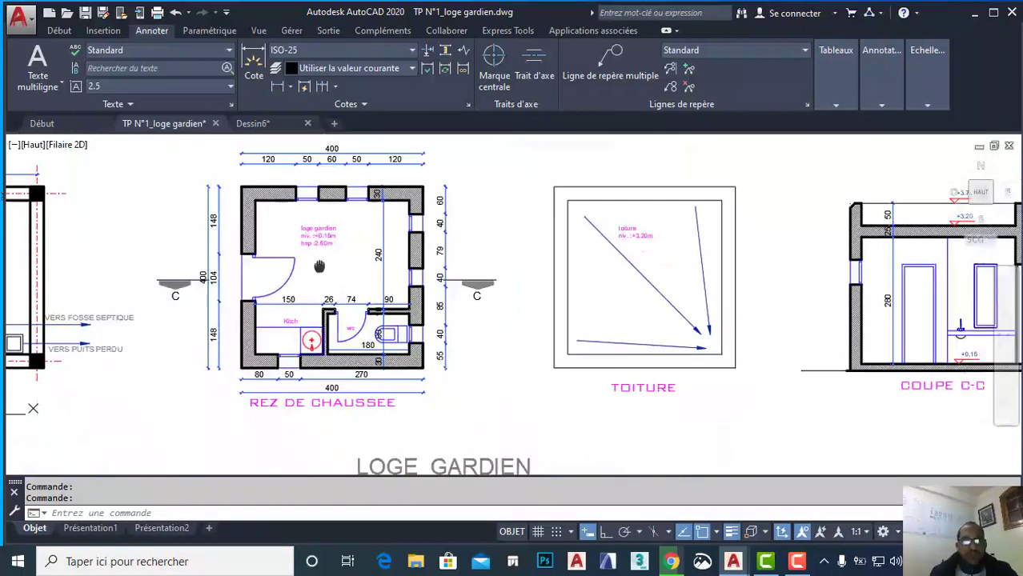
click(267, 125)
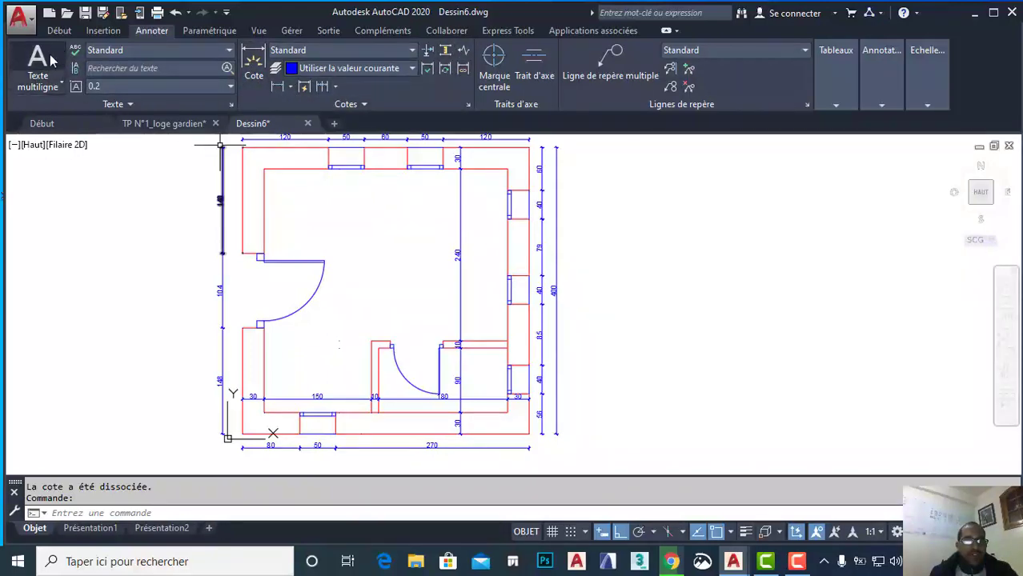
Create the multiline text "plan rdc" with a height of 7 just below the lower wall's dimension chain.
click(35, 78)
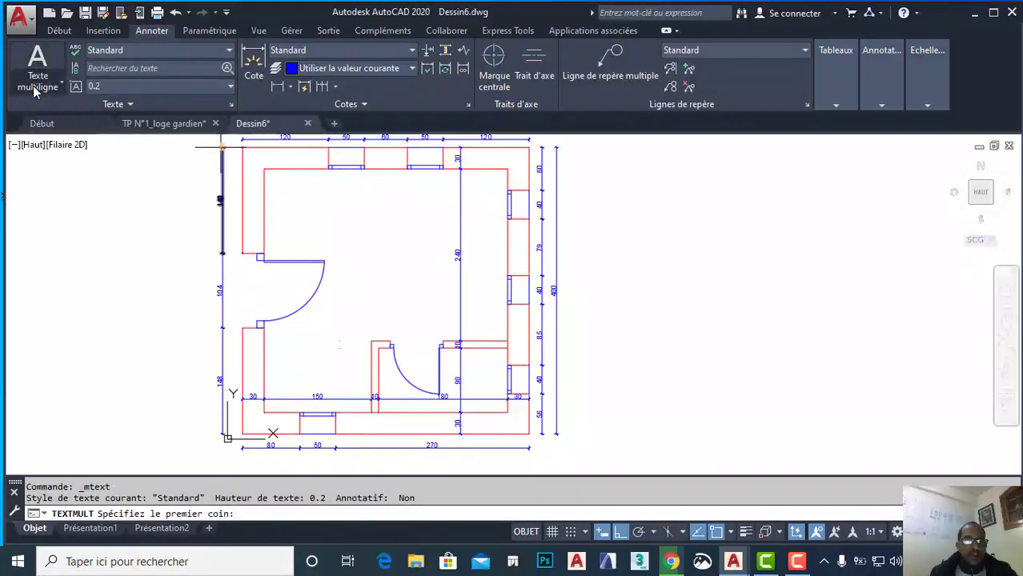
scroll(326, 292, up, 4)
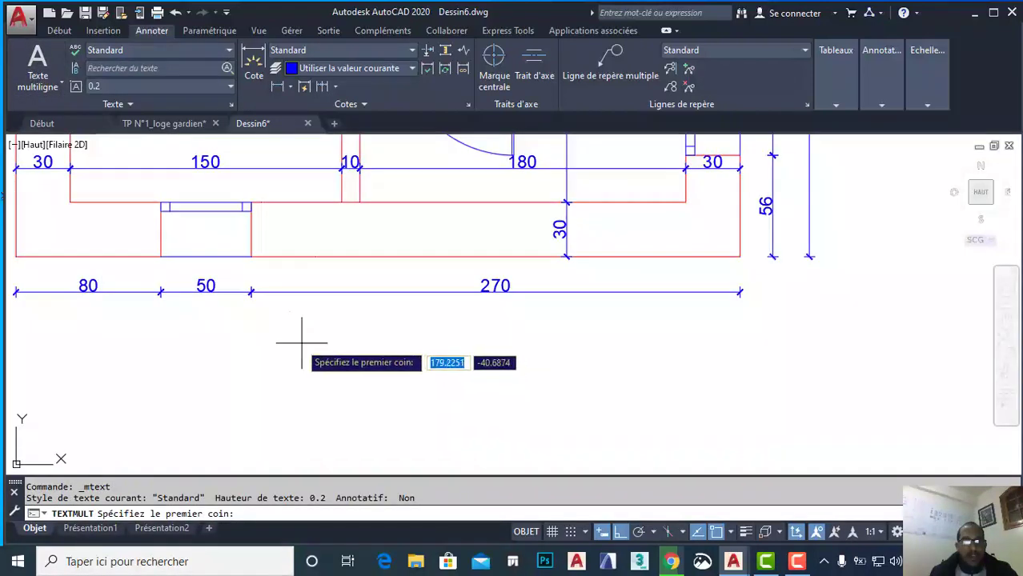
click(264, 315)
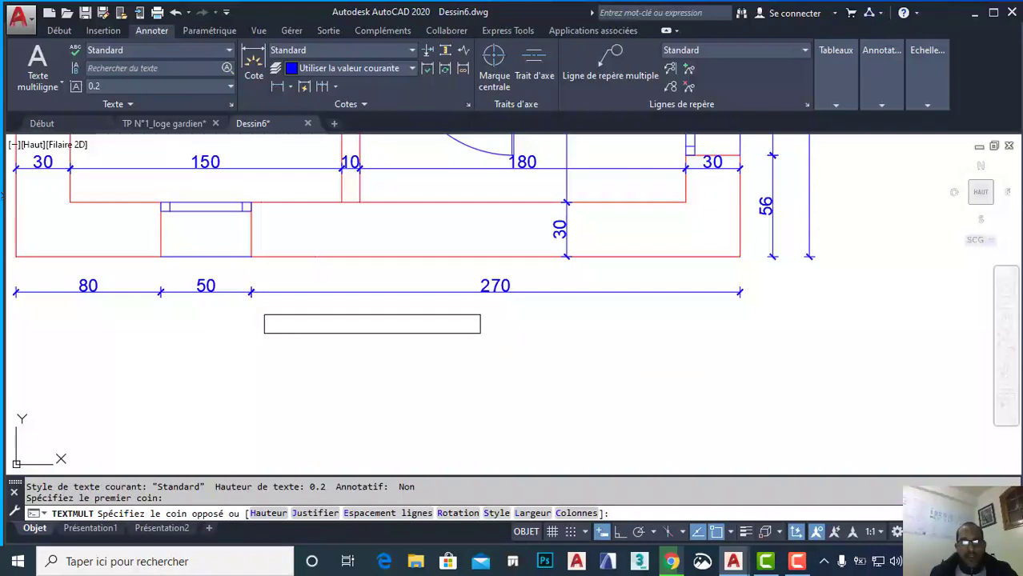
click(480, 334)
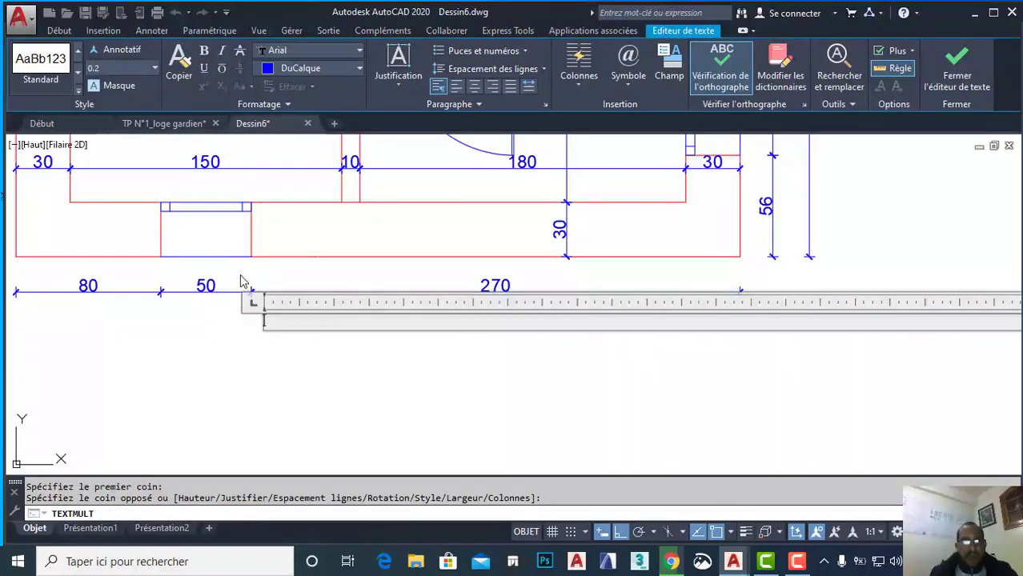
click(110, 67)
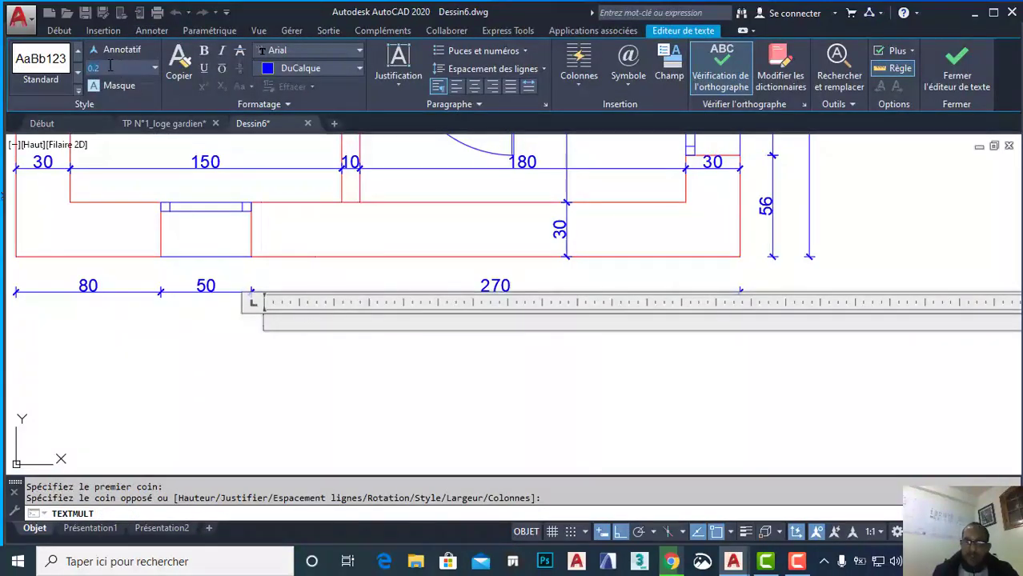
text(7)
key(Return)
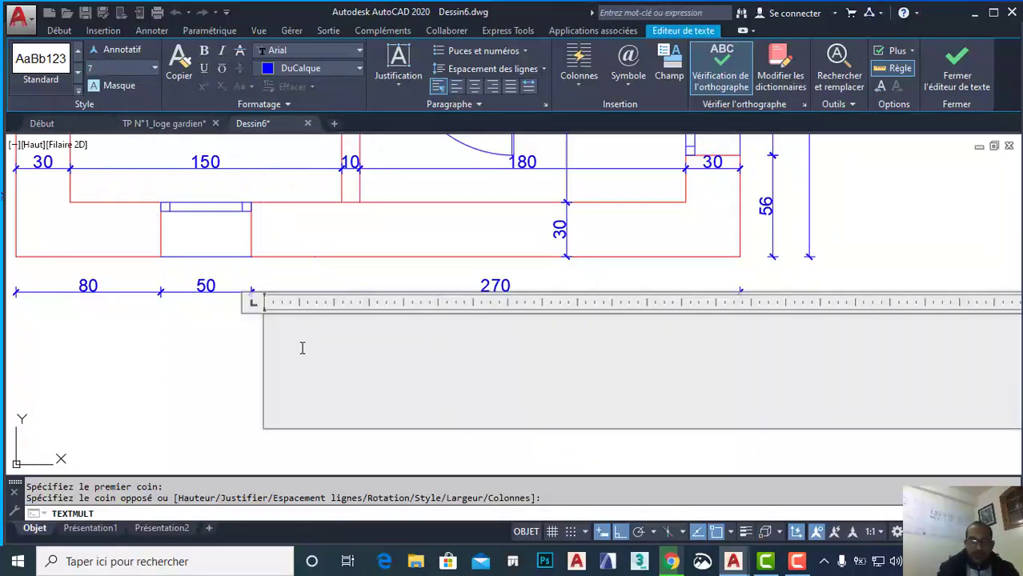
text(plan)
text( dc)
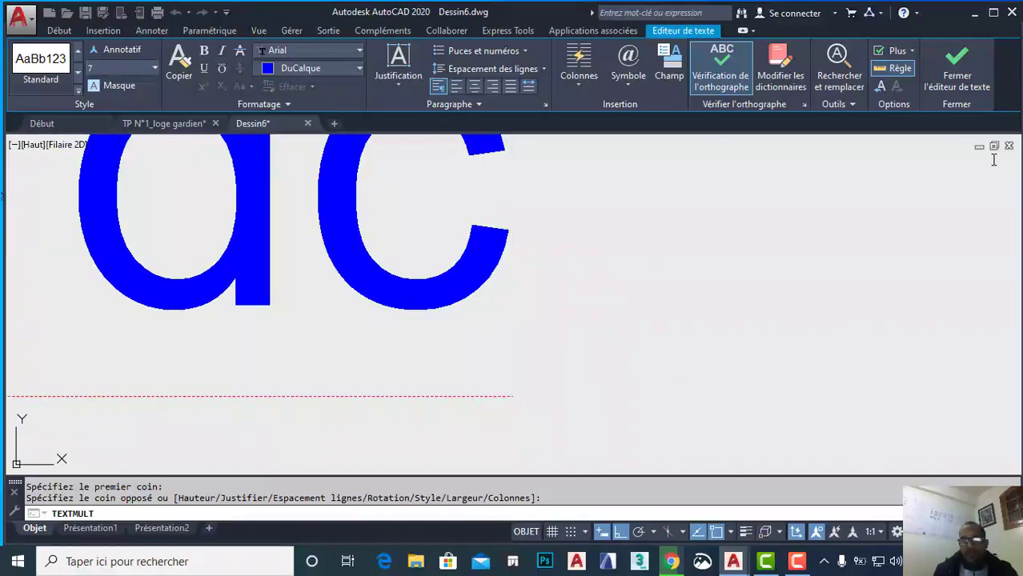
click(955, 78)
scroll(736, 189, down, 3)
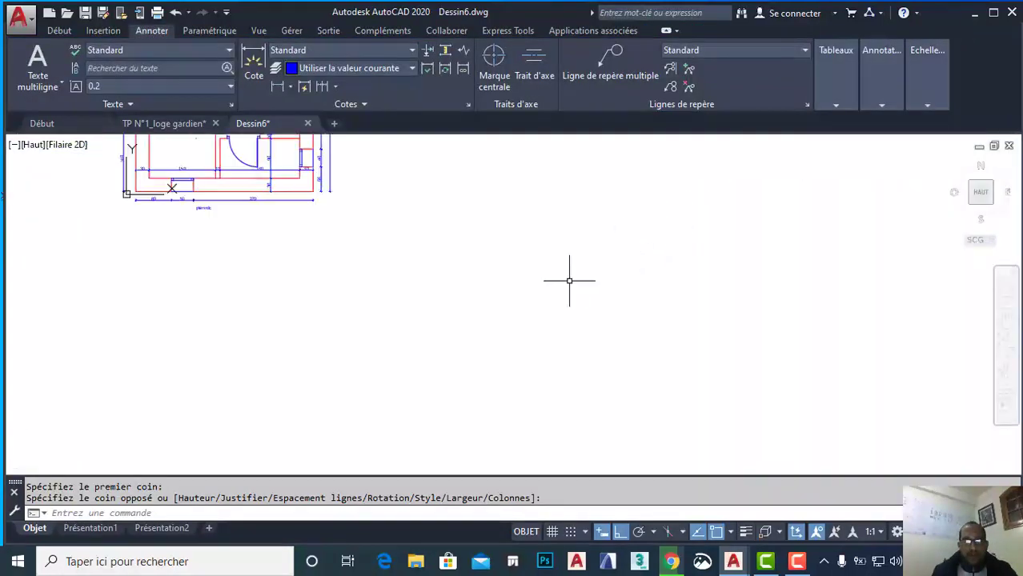
Set the plan title's text height to 12 and rewrite it in capitals as "PLAN RDC".
scroll(568, 278, up, 4)
scroll(283, 244, up, 4)
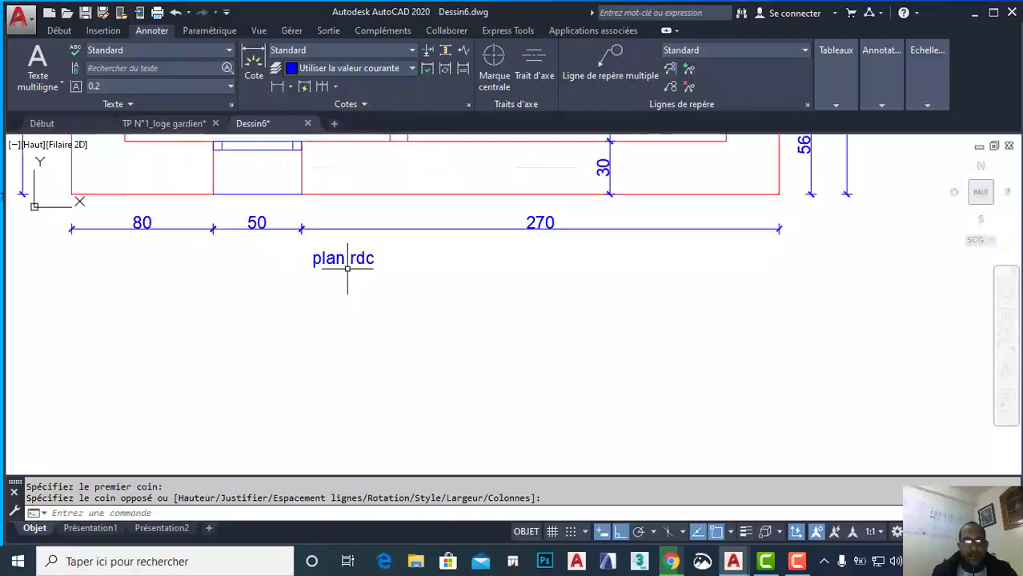
click(333, 256)
double_click(333, 256)
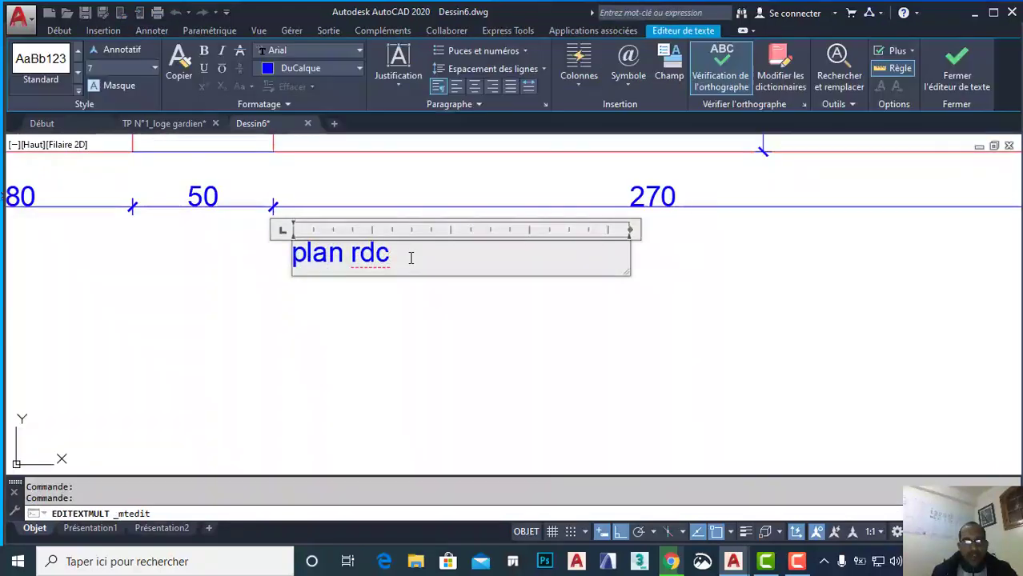
click(385, 299)
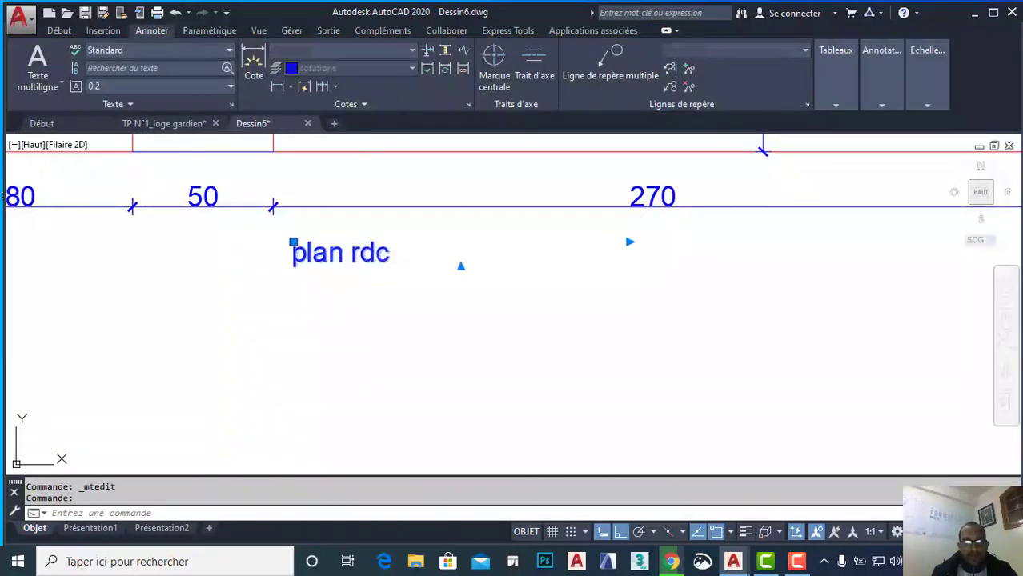
double_click(292, 248)
drag(420, 256, 246, 244)
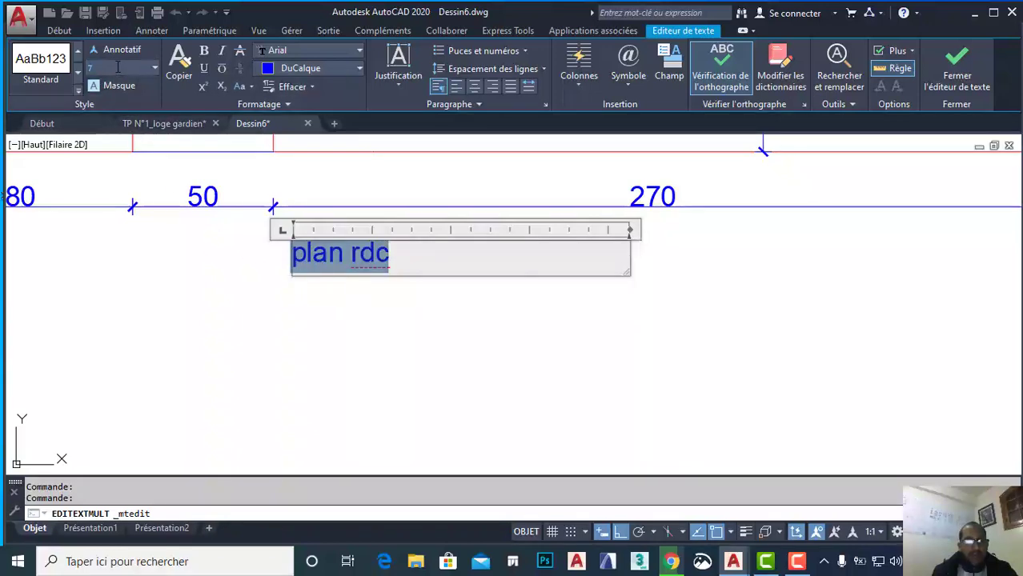
key(Return)
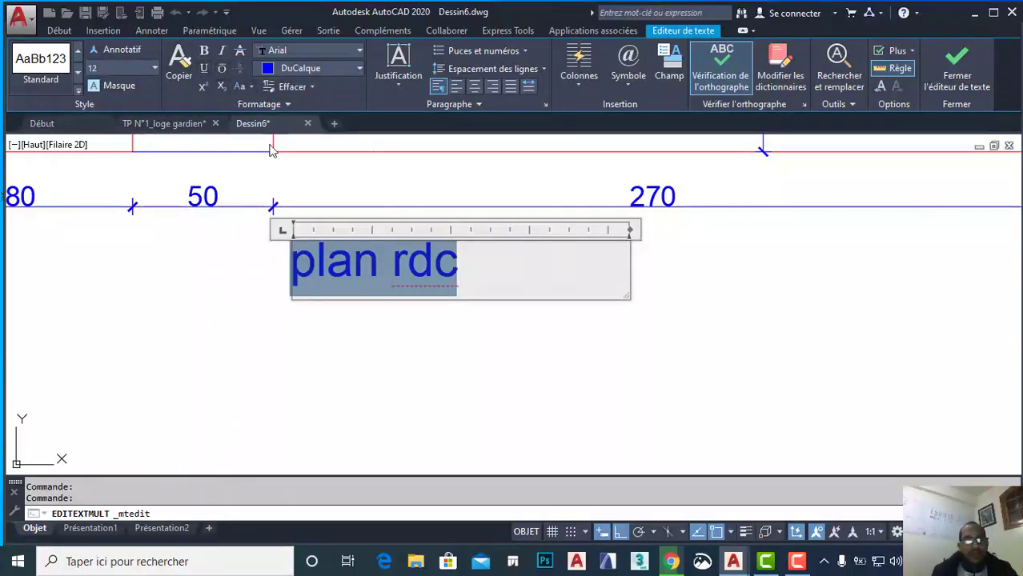
text(P)
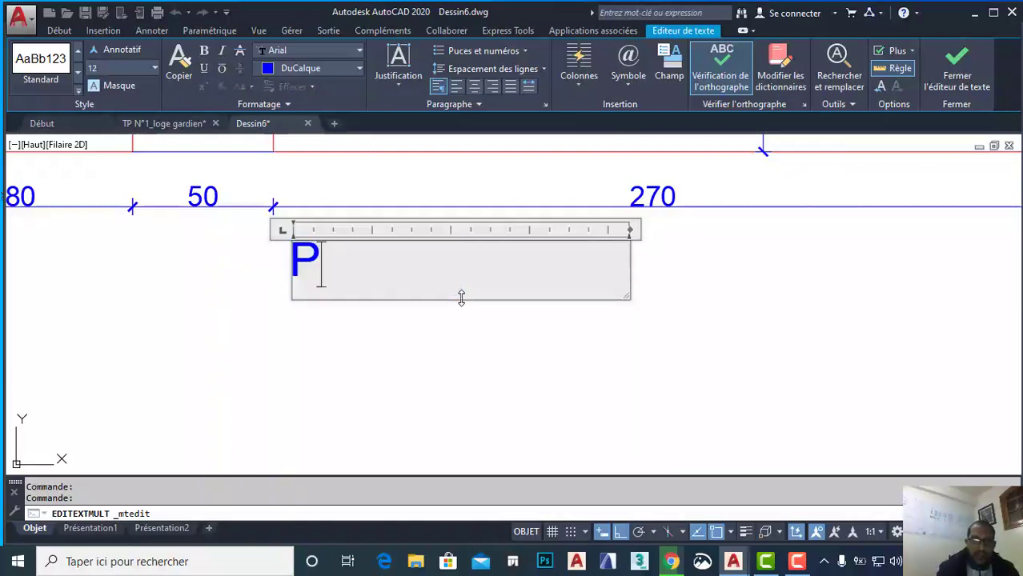
text(LAN RDC)
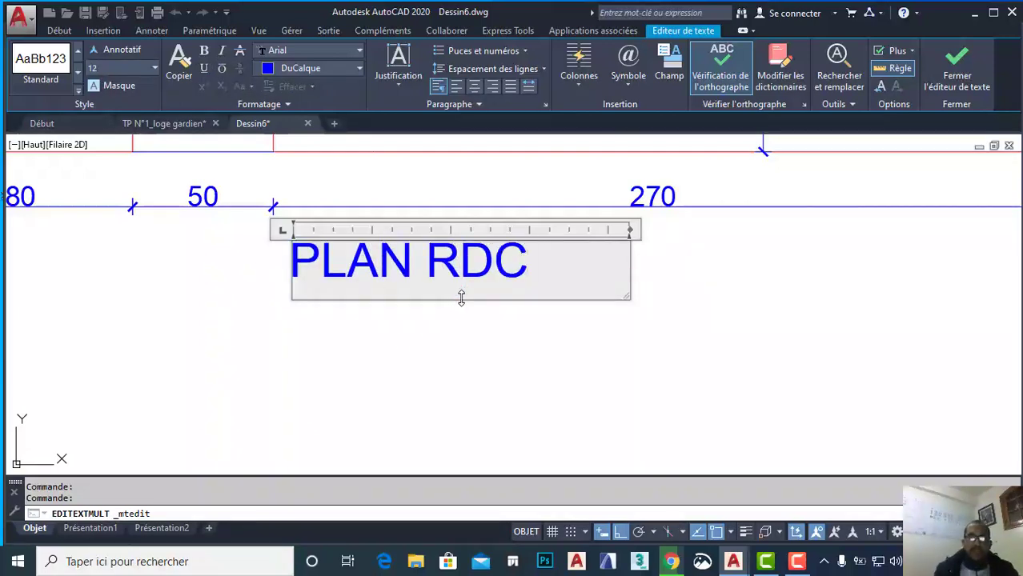
click(410, 342)
Copy the "PLAN RDC" title with Ortho off into the kitchen area, the small room and the upper part of the main room.
scroll(434, 358, down, 3)
middle_drag(434, 358, 439, 382)
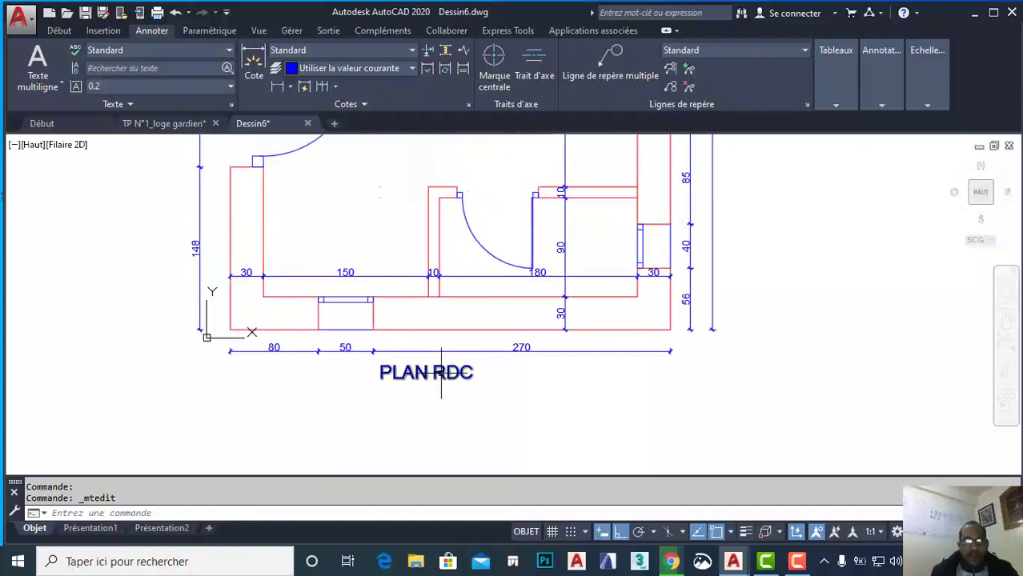
click(424, 372)
scroll(415, 368, down, 2)
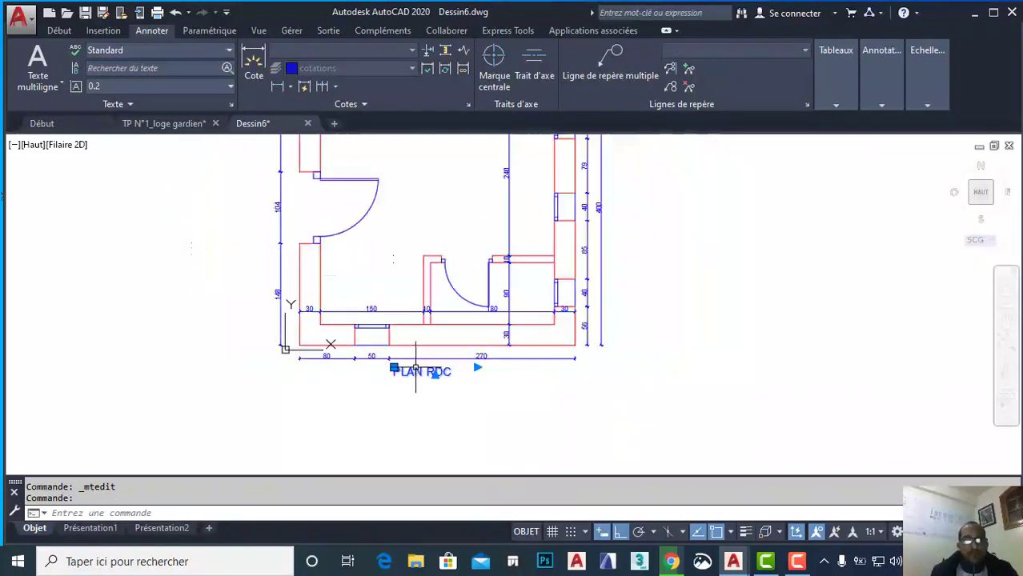
click(59, 31)
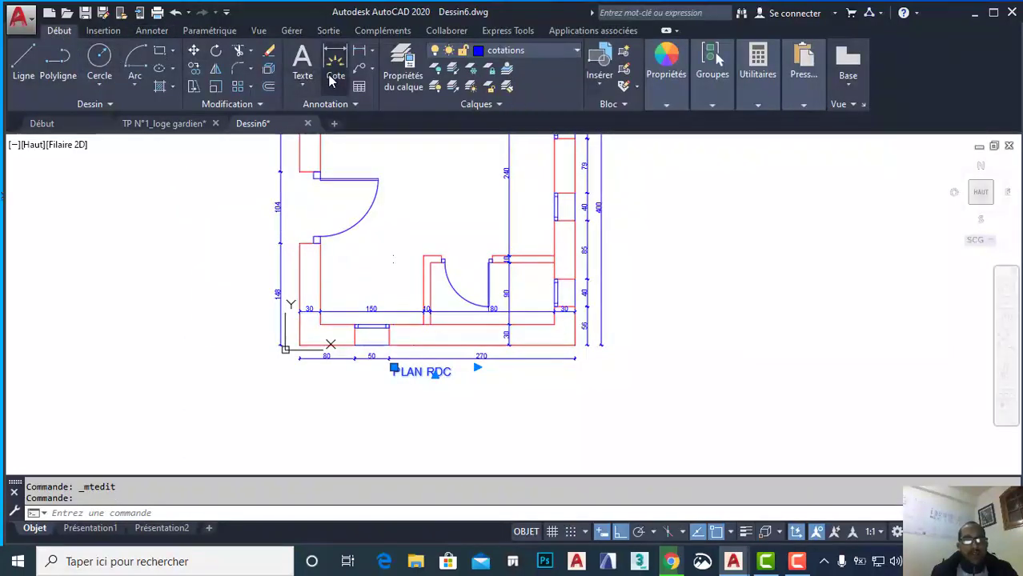
click(195, 69)
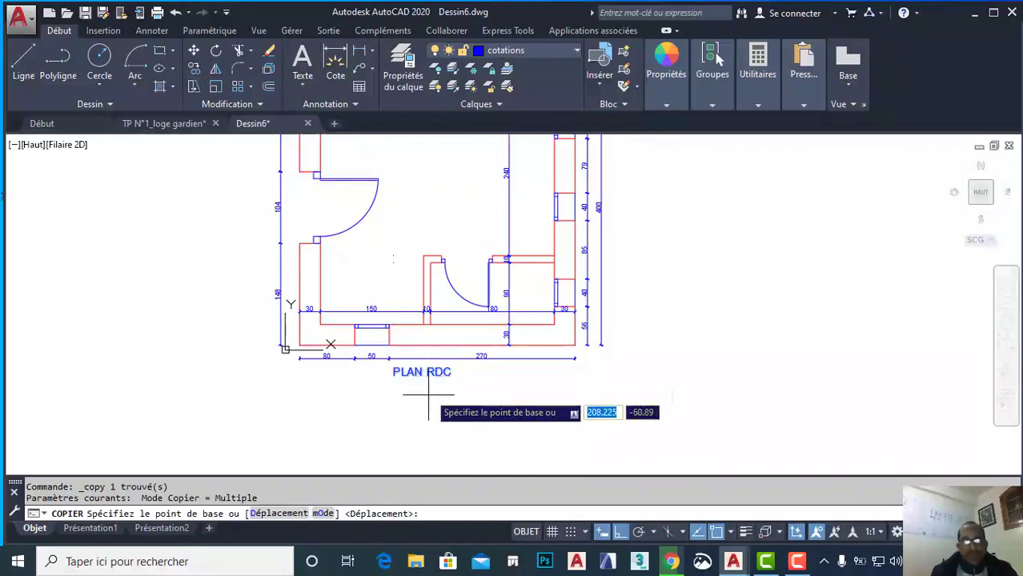
click(394, 369)
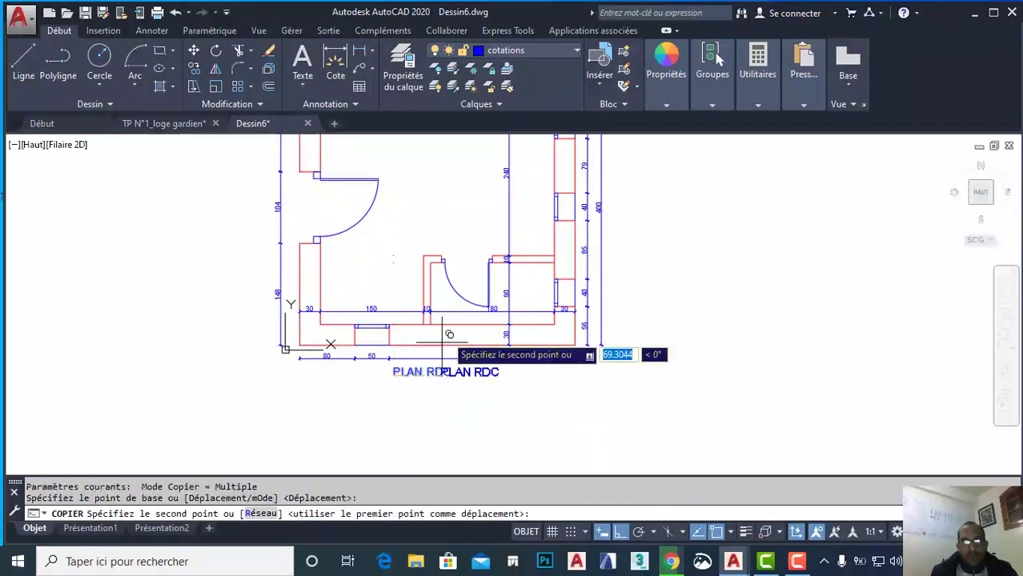
click(620, 533)
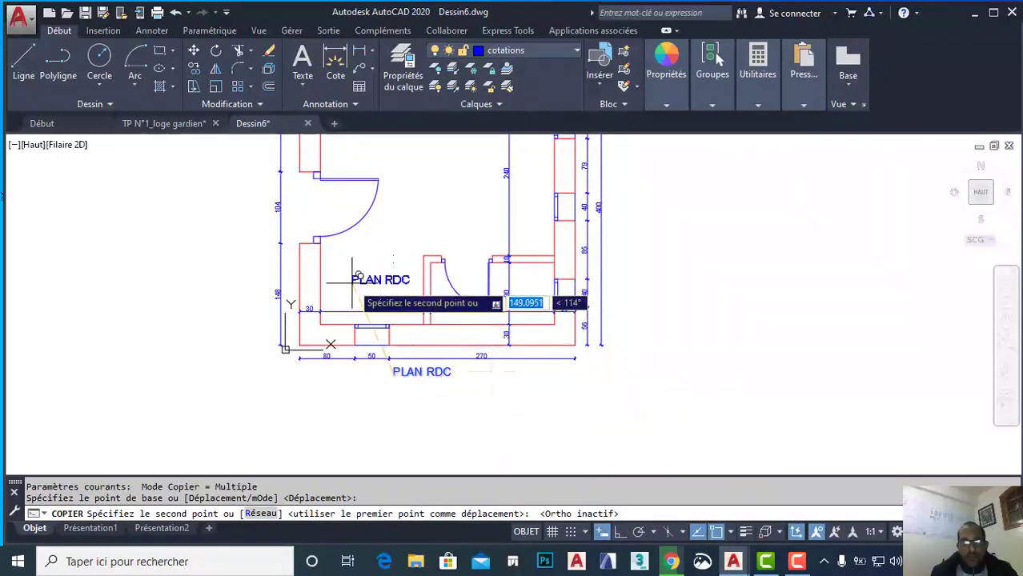
click(348, 271)
scroll(479, 286, up, 5)
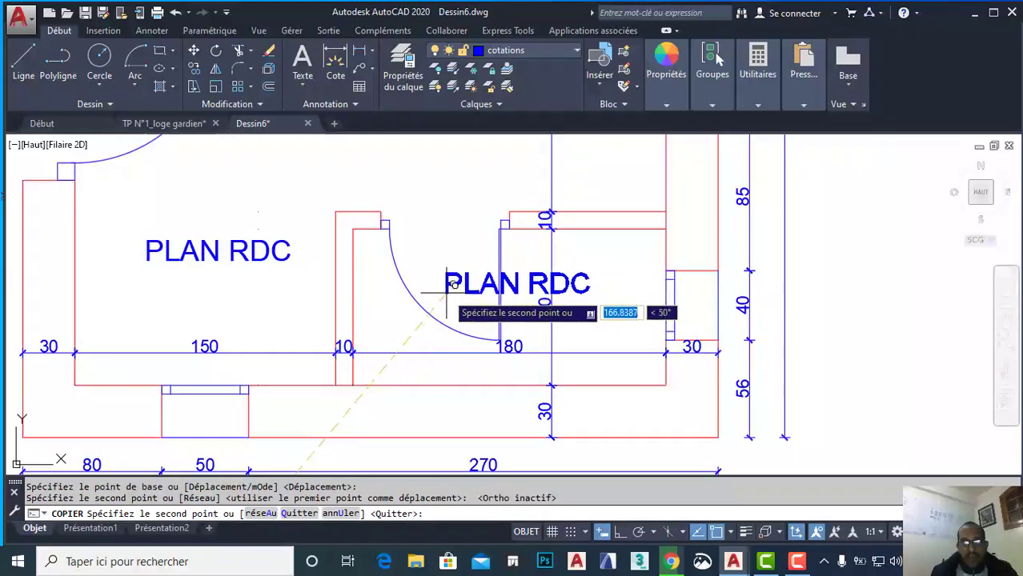
click(424, 289)
scroll(418, 268, down, 5)
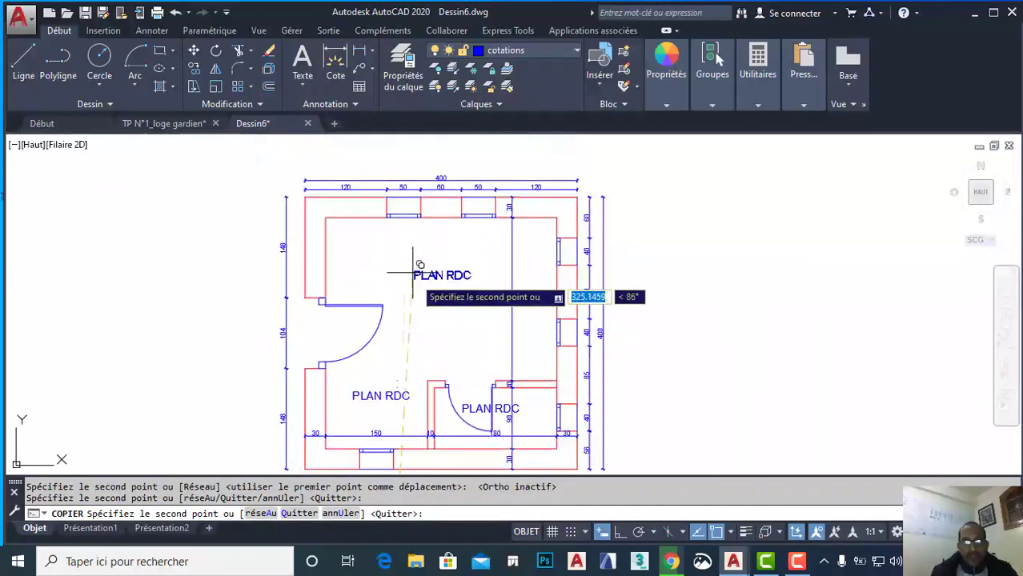
click(398, 254)
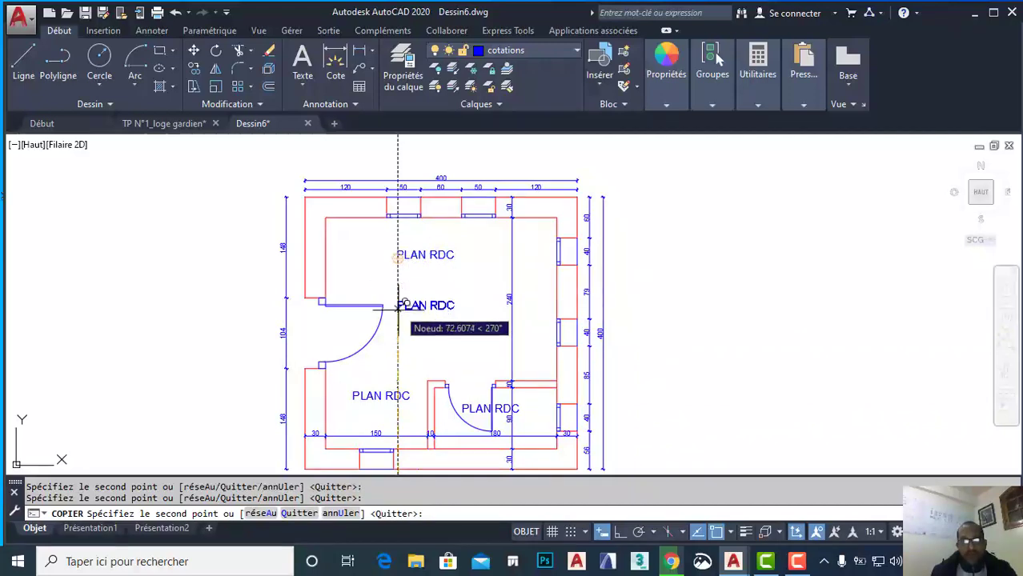
key(Return)
Set the kitchen-area label's text height to 7 and change its text to "KITCH.".
scroll(401, 359, up, 4)
middle_drag(373, 404, 424, 356)
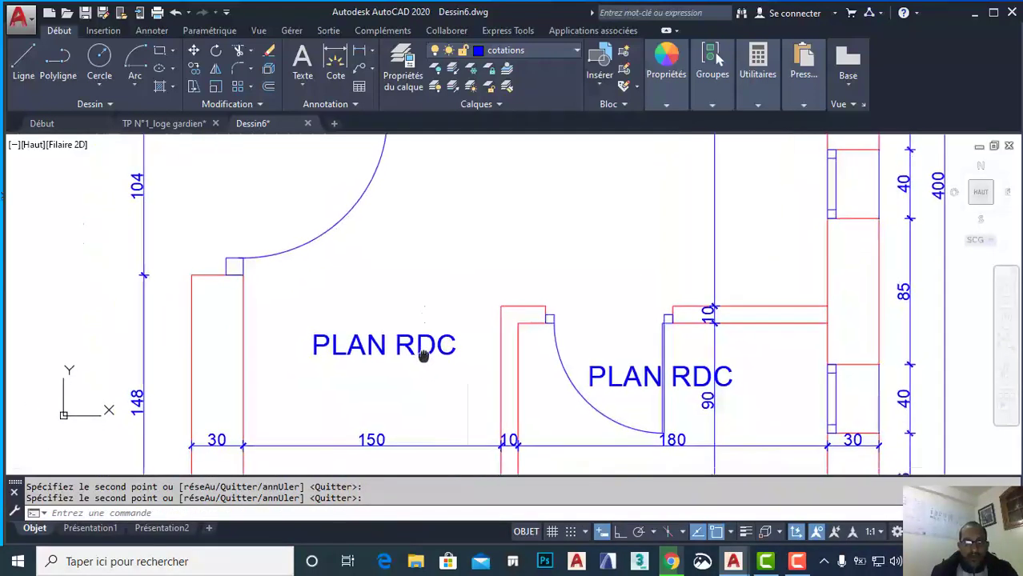
double_click(412, 344)
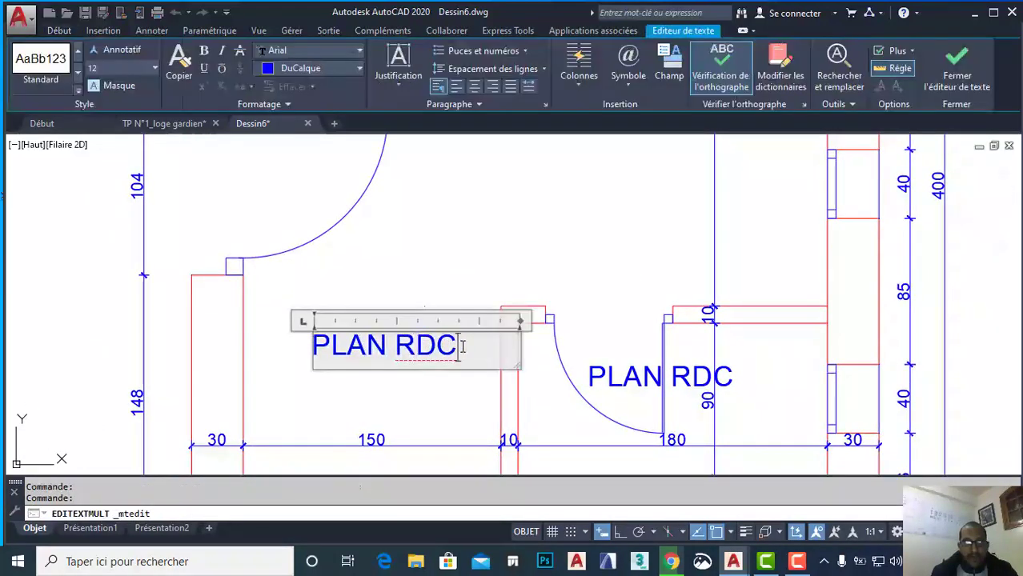
drag(462, 346, 257, 348)
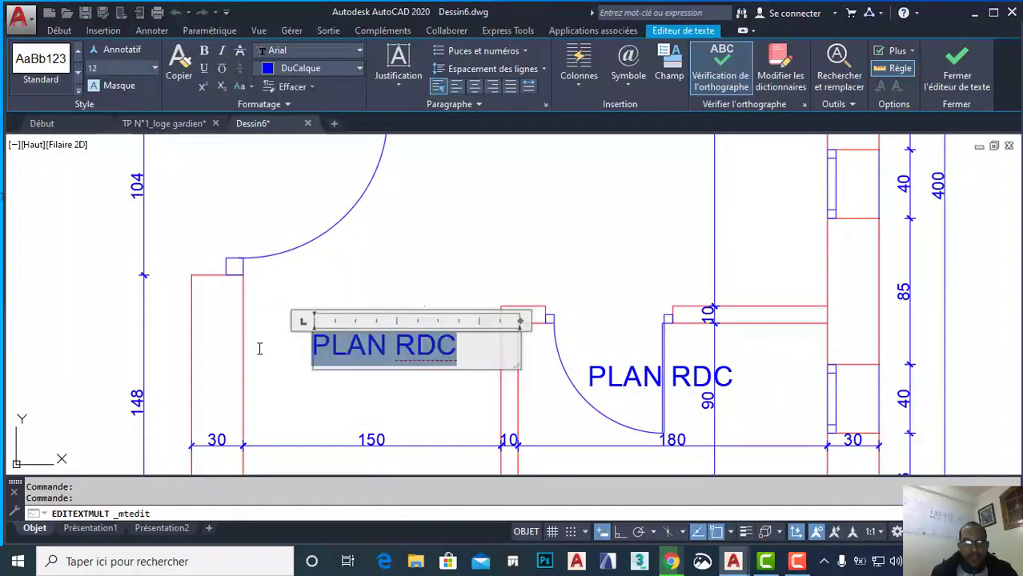
click(114, 70)
text(7)
key(Return)
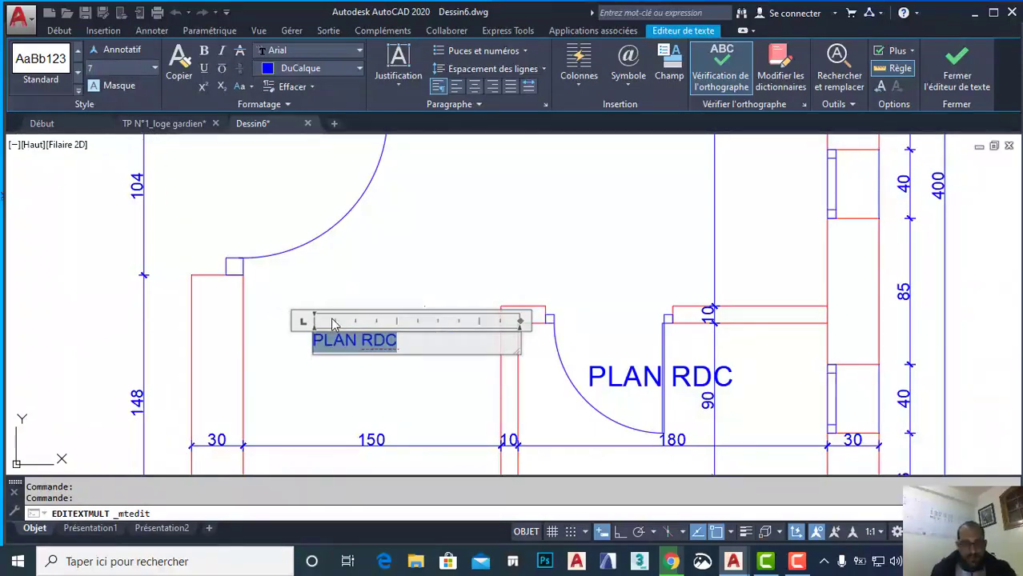
text(KITCH.)
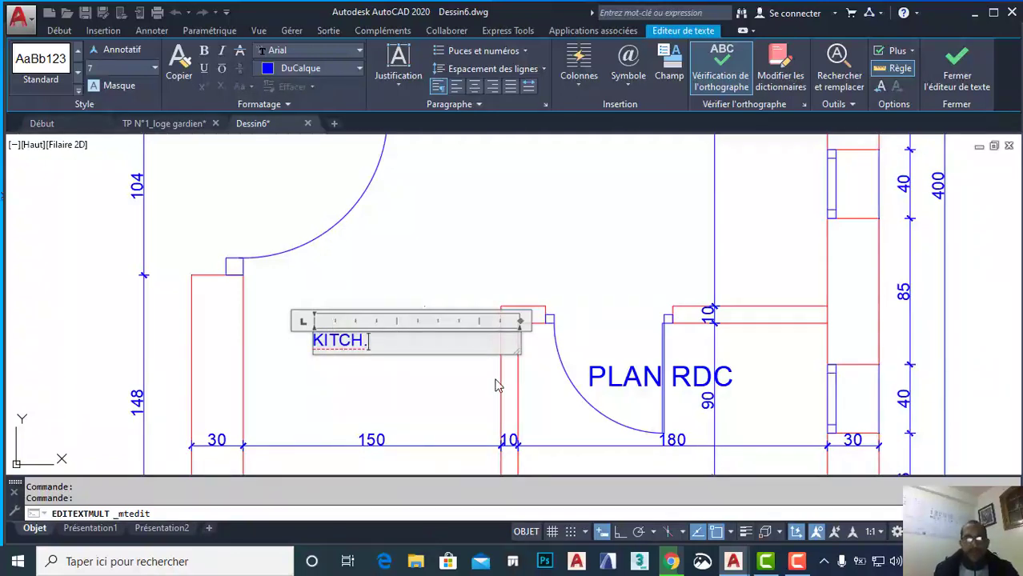
click(528, 307)
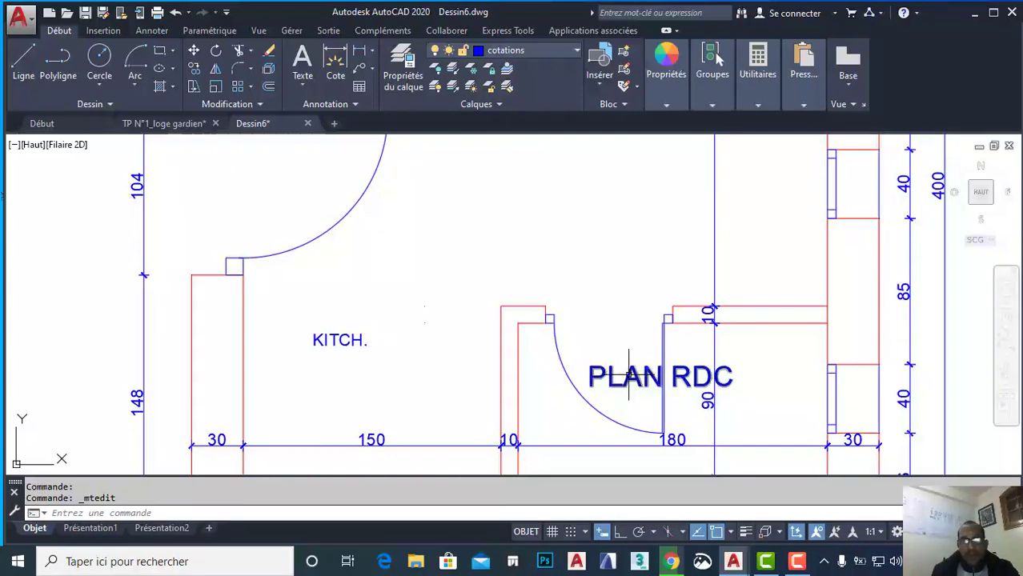
Replace the text of the small room's "PLAN RDC" copy with "WC".
double_click(730, 378)
drag(738, 381, 549, 378)
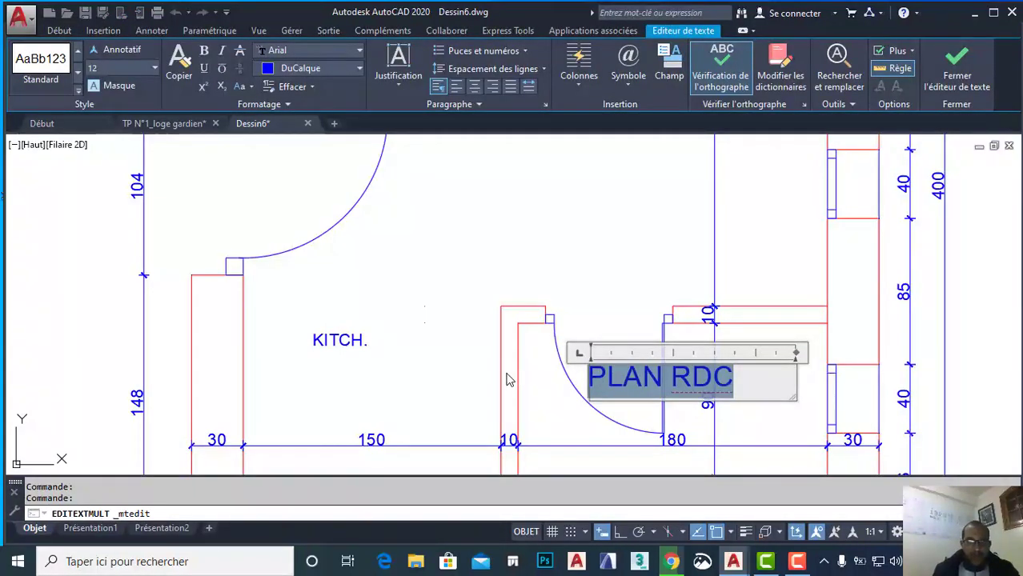
text(WC)
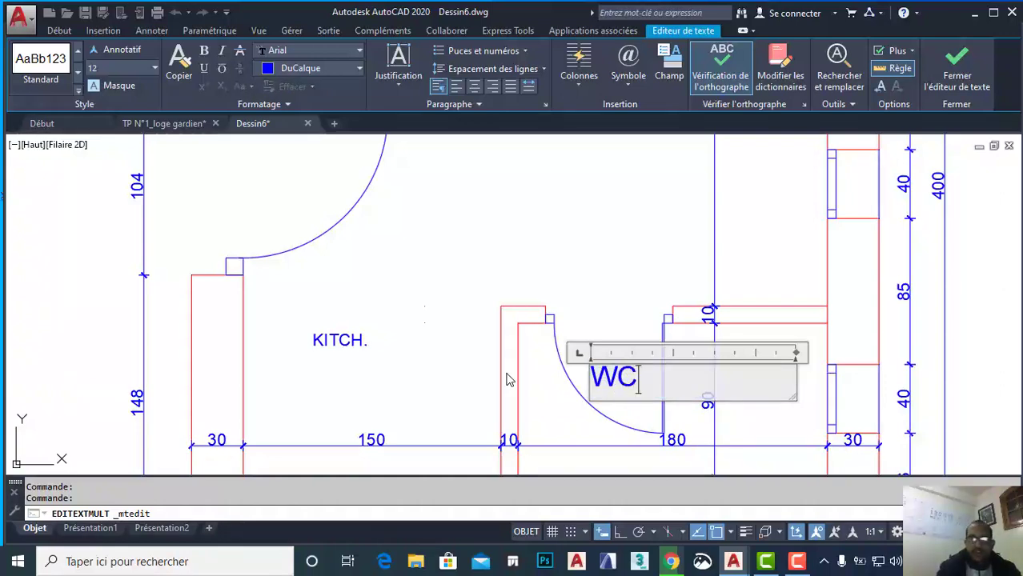
click(582, 263)
Replace the main room's "PLAN RDC" copy with the two lines "NIV+0.15" and "HSP+2.80".
scroll(507, 233, down, 4)
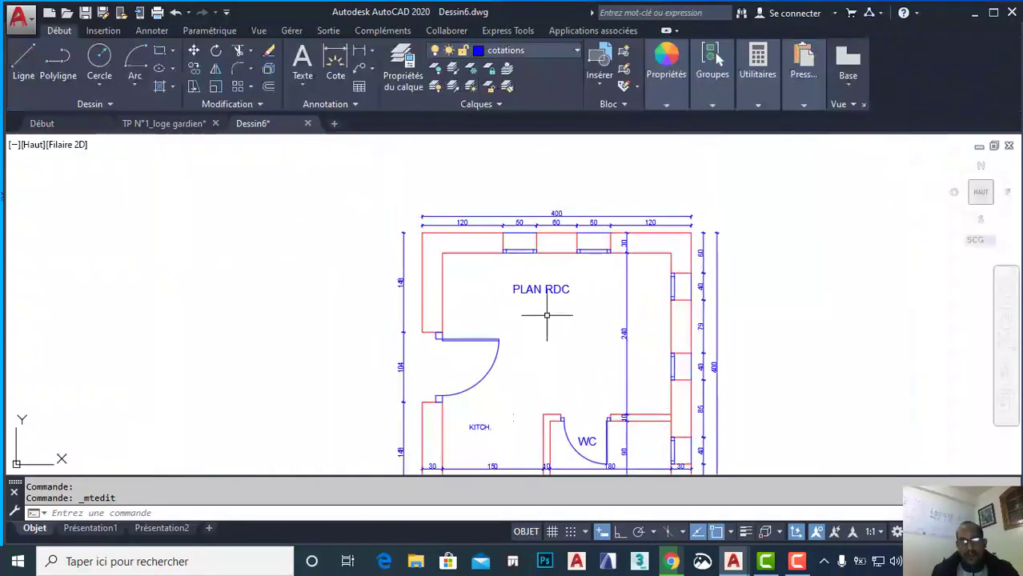
double_click(552, 289)
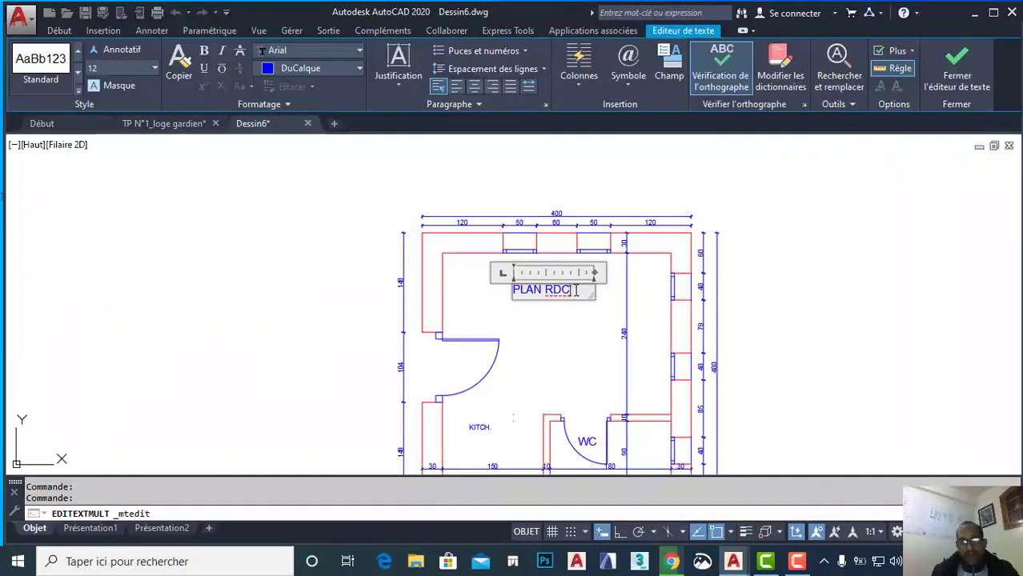
drag(573, 290, 416, 297)
text(N)
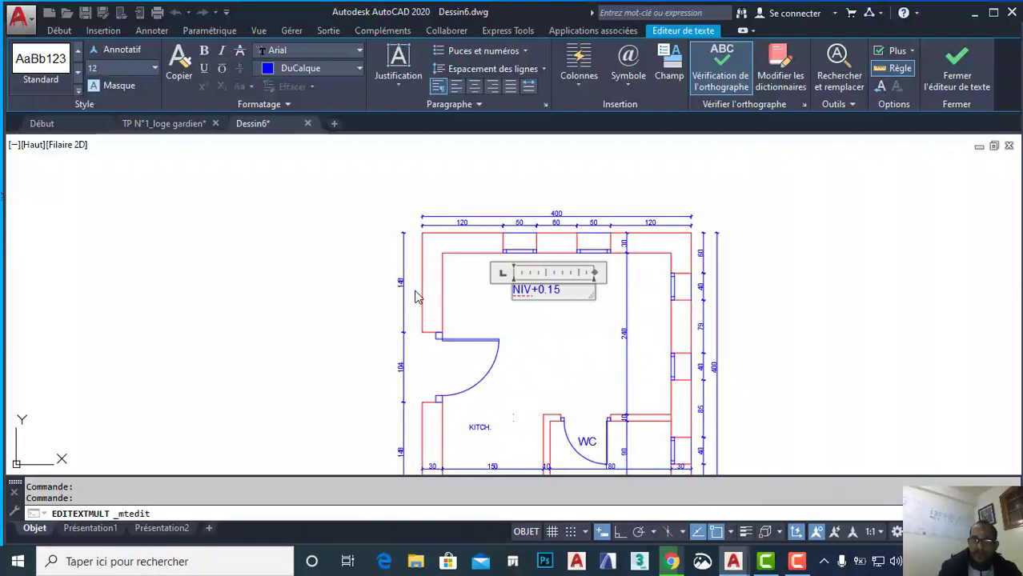
text(IV+0.15)
key(Return)
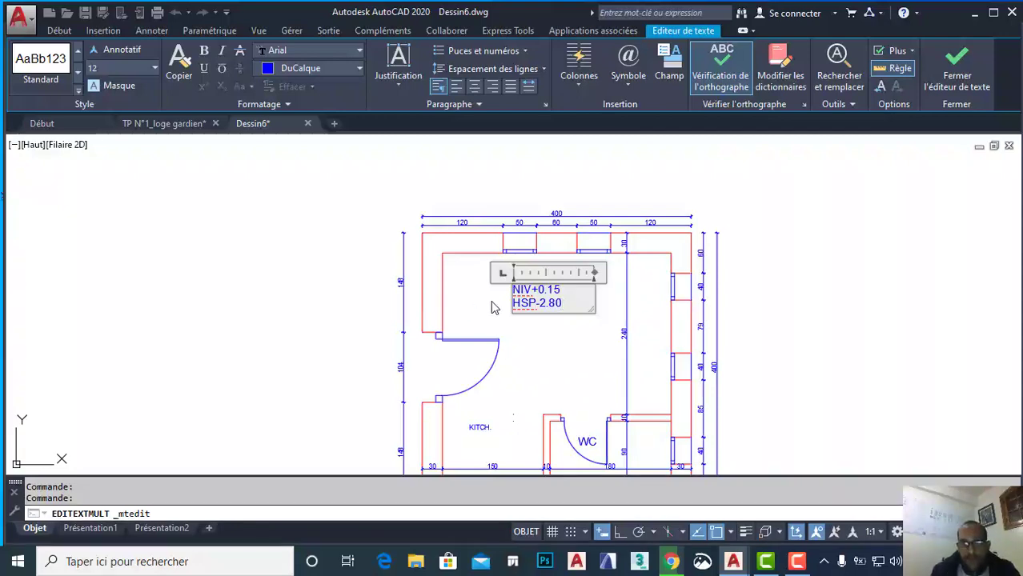
click(546, 337)
scroll(547, 339, down, 2)
scroll(532, 340, up, 2)
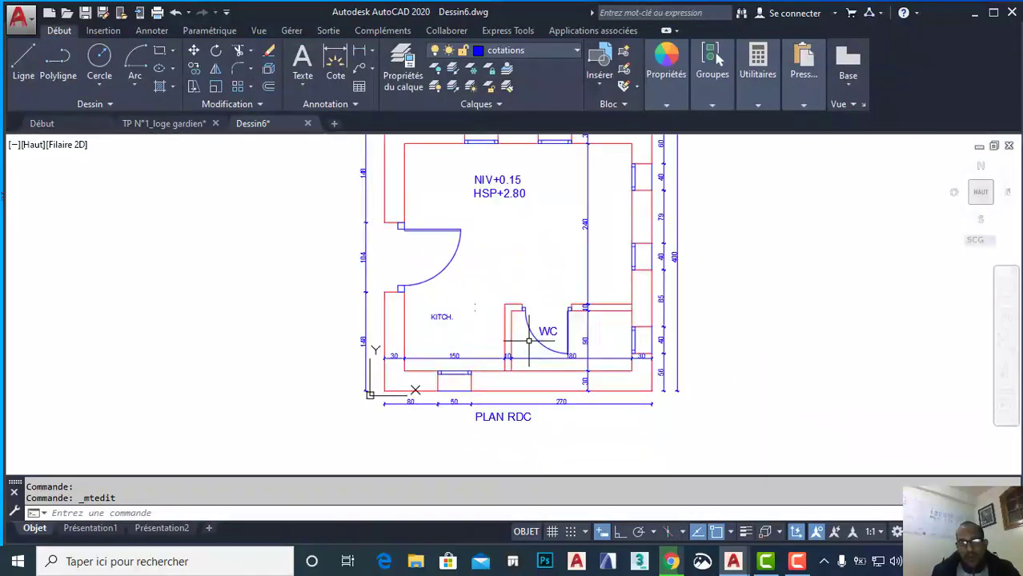
Match the properties of the "KITCH." label onto the "WC" label and the main room's level and height note.
click(666, 104)
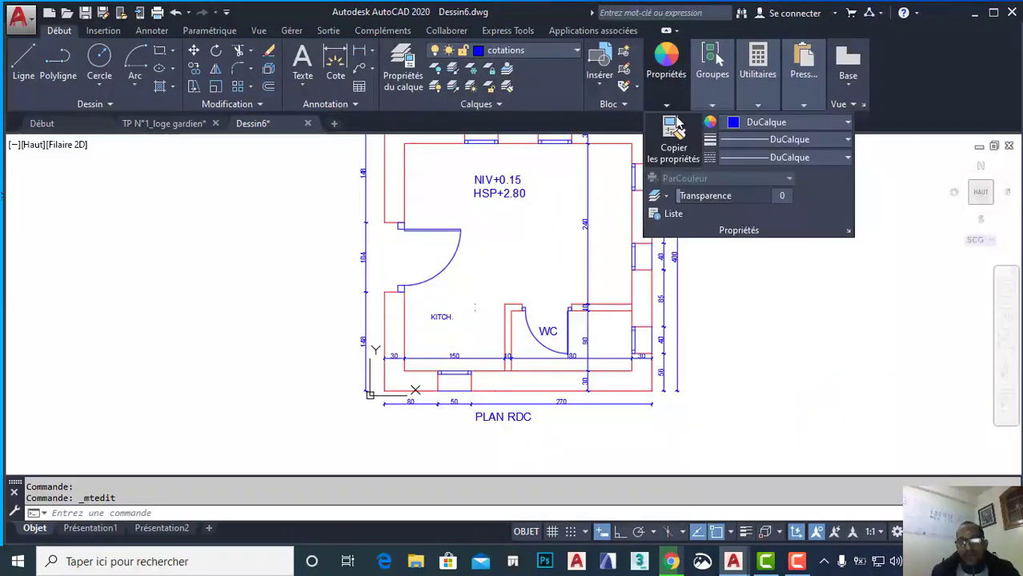
click(674, 128)
scroll(441, 336, up, 4)
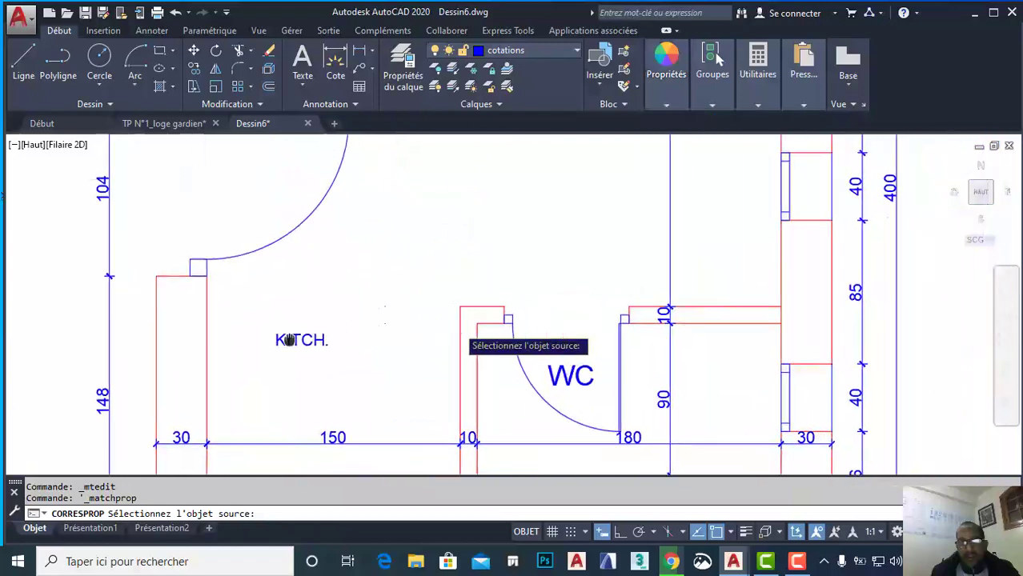
click(297, 340)
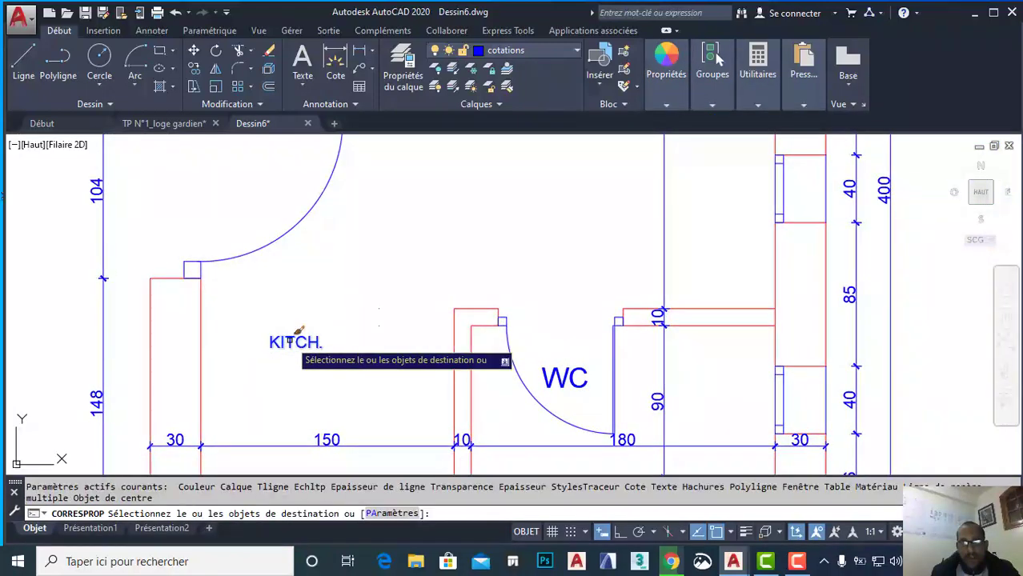
click(563, 370)
scroll(547, 472, down, 5)
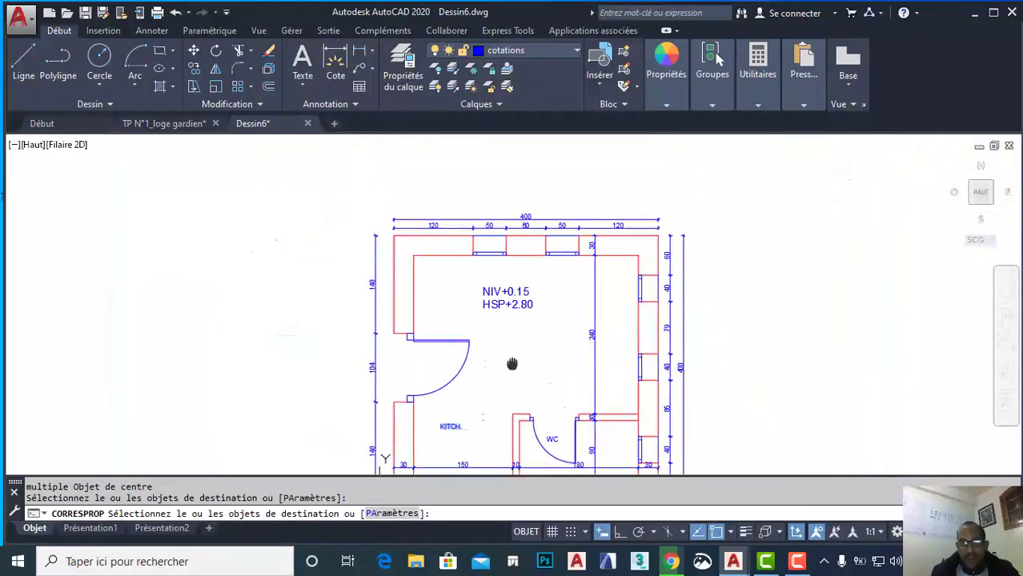
click(512, 290)
scroll(520, 326, up, 4)
right_click(524, 311)
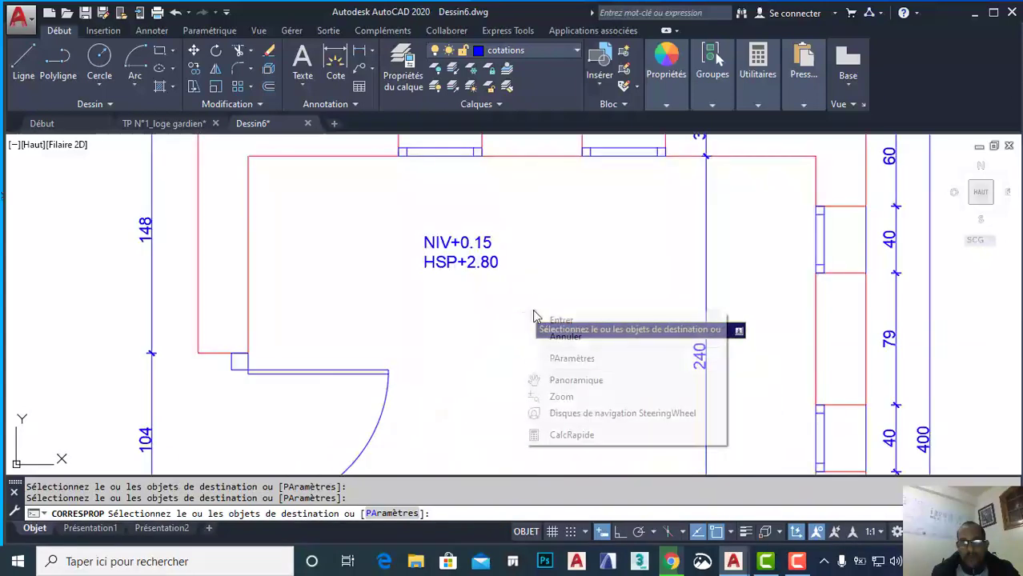
click(552, 320)
Shift the "PLAN RDC" title to the right so it sits centred below the plan.
scroll(528, 377, down, 5)
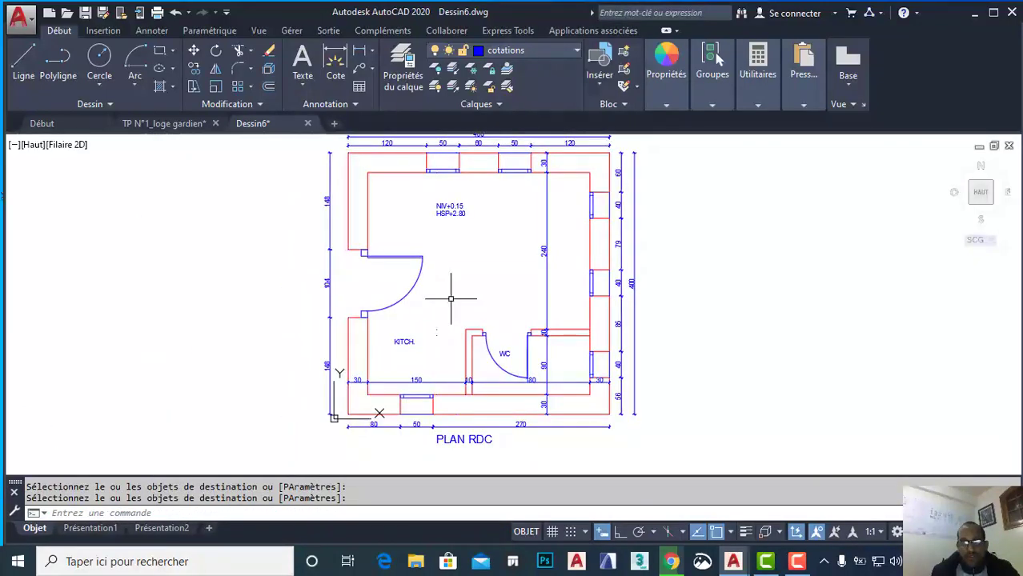
middle_drag(440, 408, 427, 332)
click(428, 367)
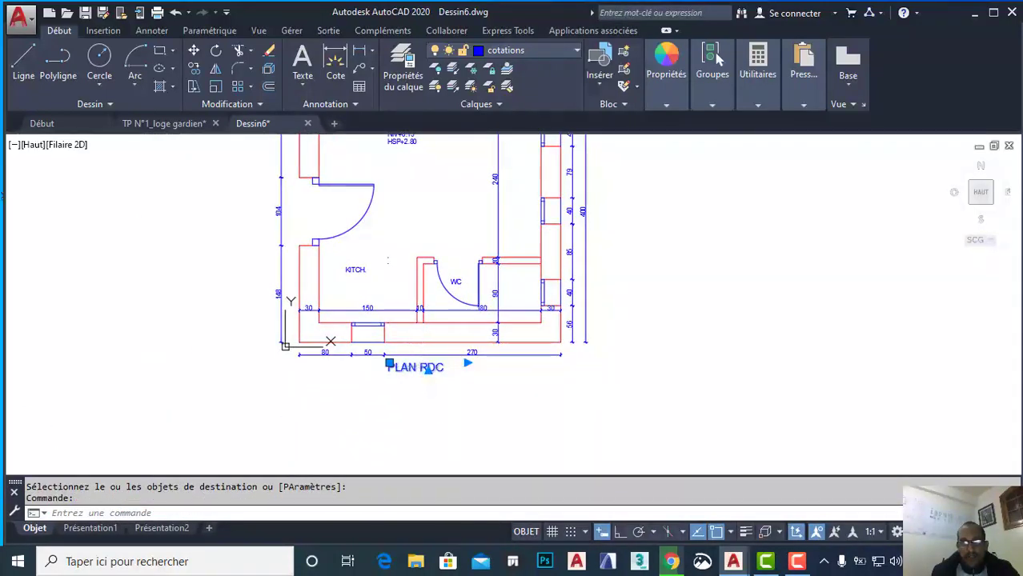
drag(428, 370, 460, 368)
mouse_move(411, 314)
middle_down()
mouse_move(409, 376)
mouse_move(409, 331)
middle_up()
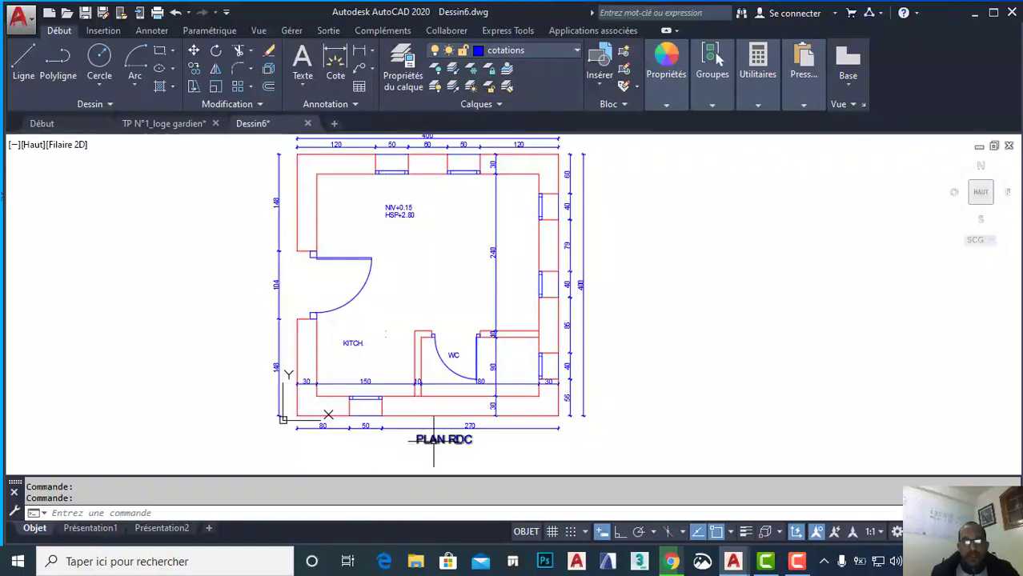
Assign the "PLAN RDC" title, the "WC" and "KITCH." labels and the main room's note to the textes layer.
click(462, 350)
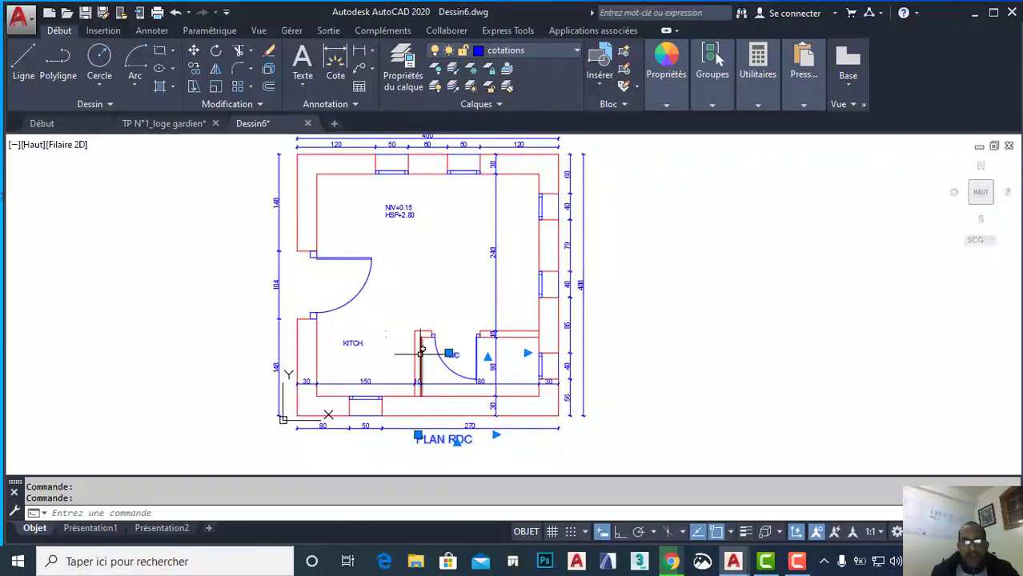
click(353, 343)
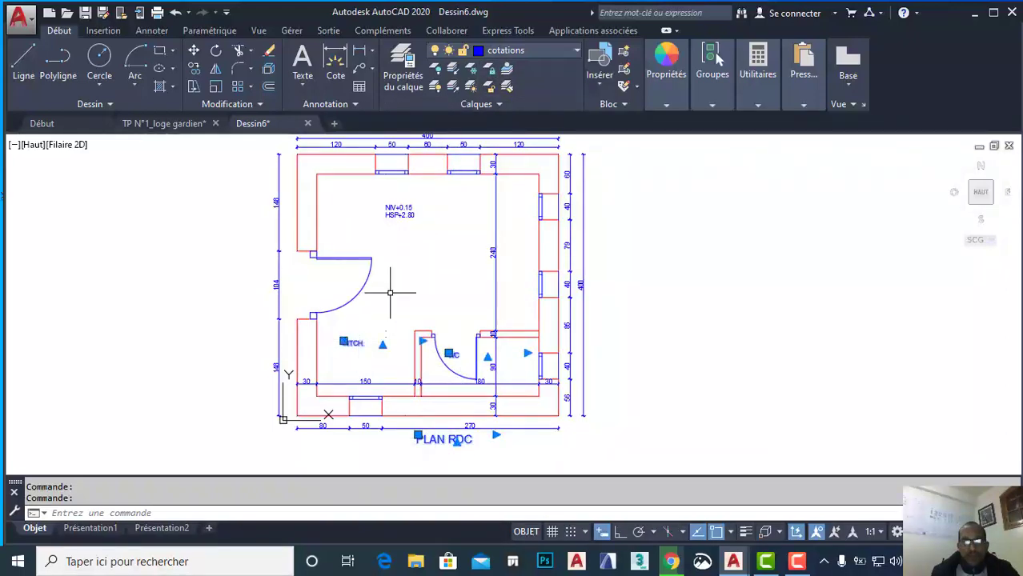
click(527, 50)
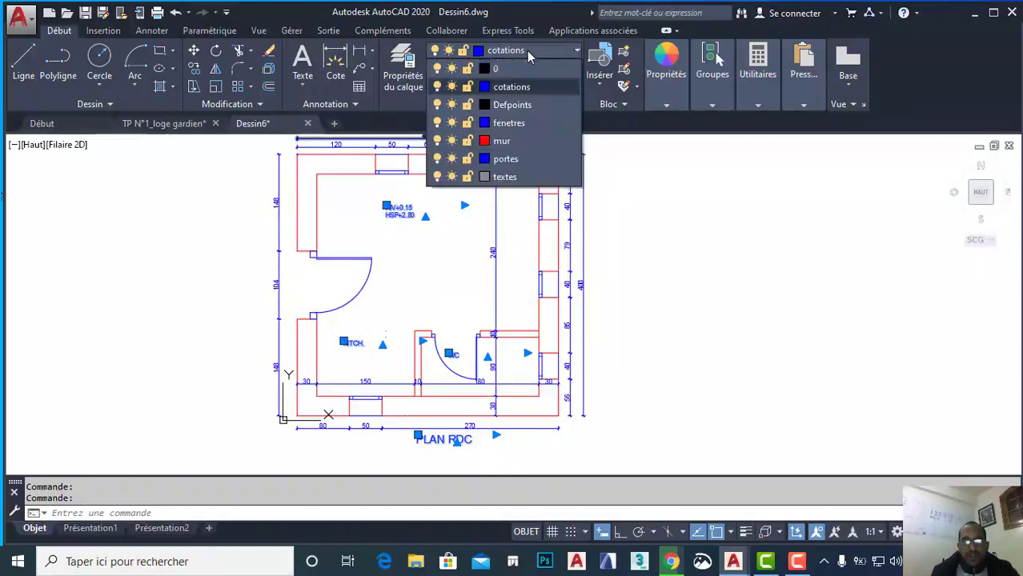
click(534, 176)
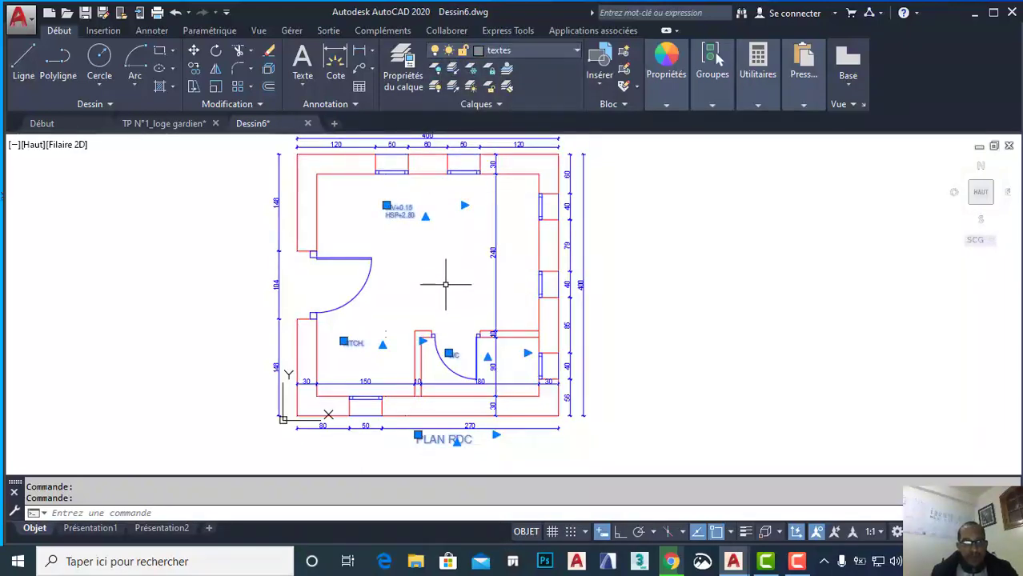
key(Escape)
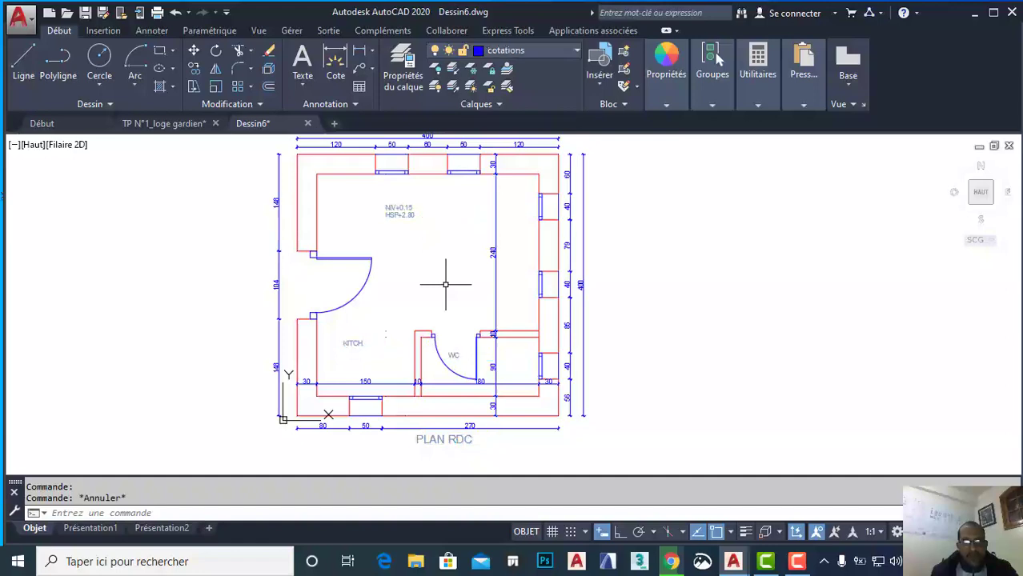
Turn off the cotations layer, even though it is current, and the textes layer by picking objects on them.
click(436, 71)
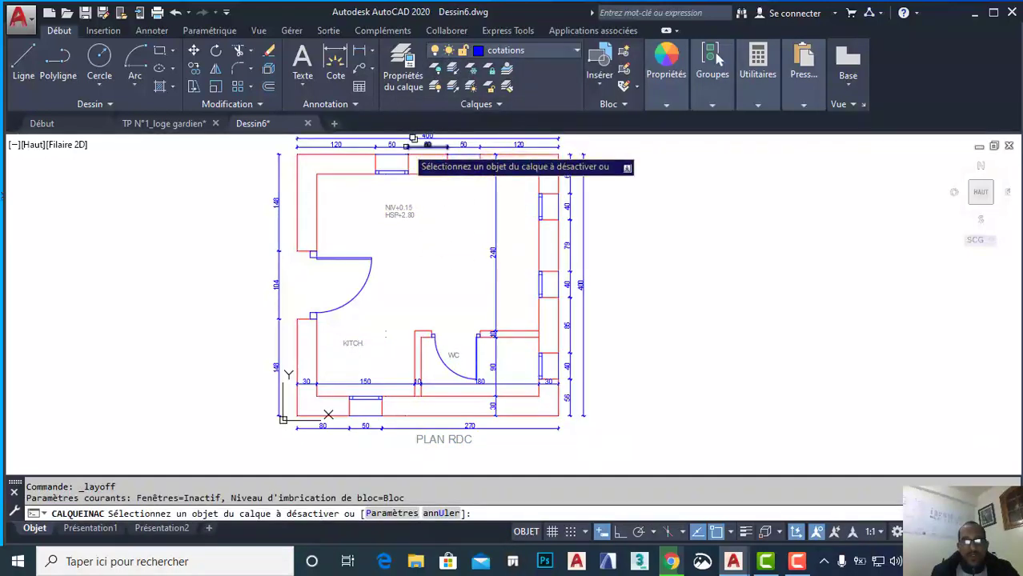
click(427, 145)
click(470, 205)
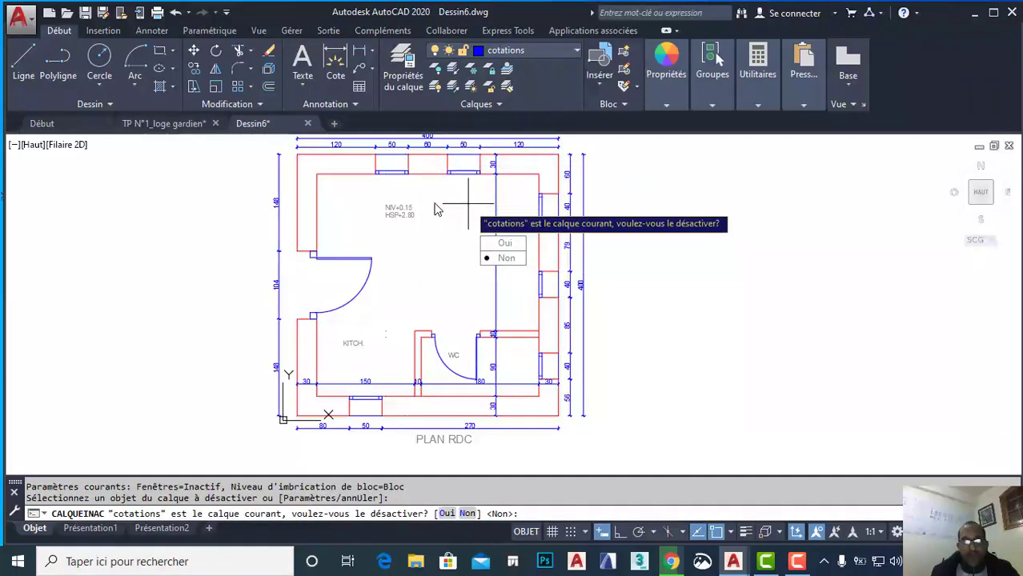
click(504, 243)
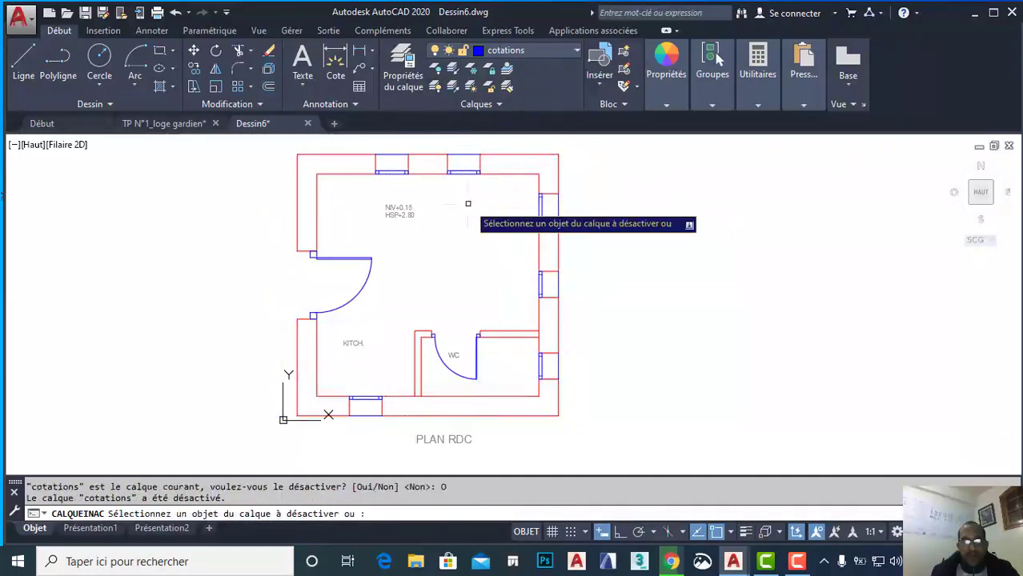
click(397, 206)
right_click(397, 206)
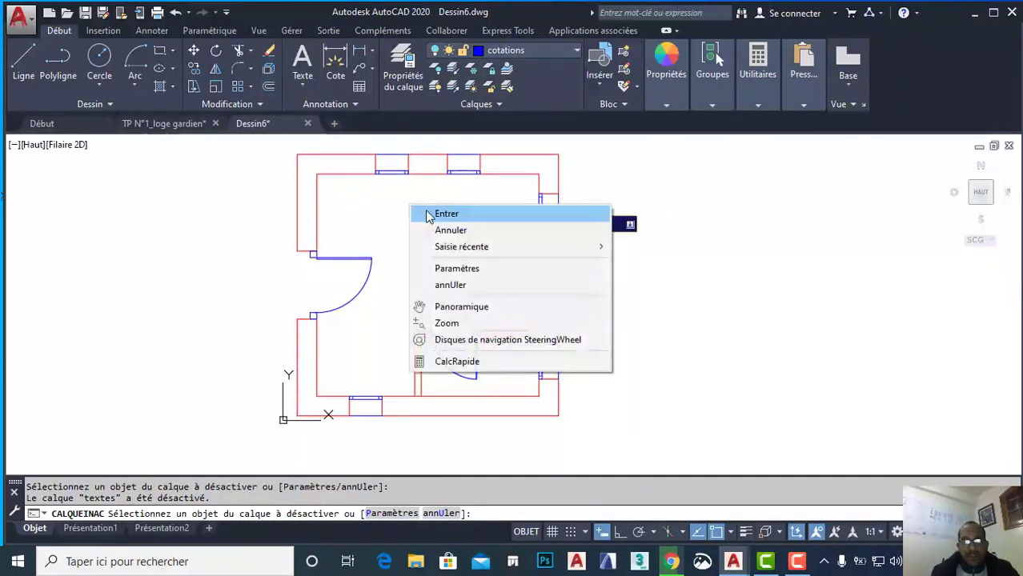
click(424, 212)
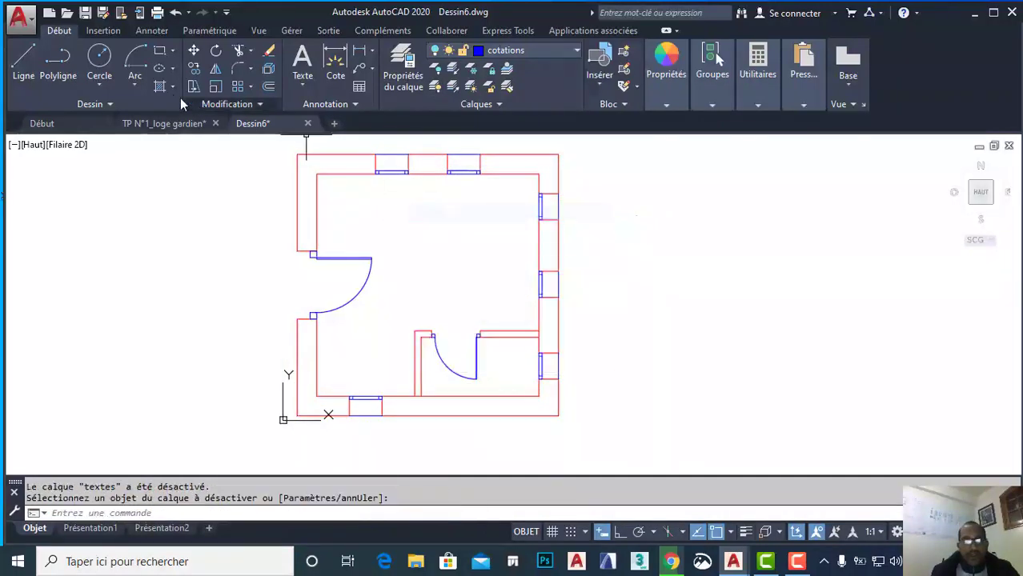
Make mur the current layer and hatch the outer wall's corner sections and the right wall's piers with the ANSI31 pattern.
click(506, 71)
click(507, 173)
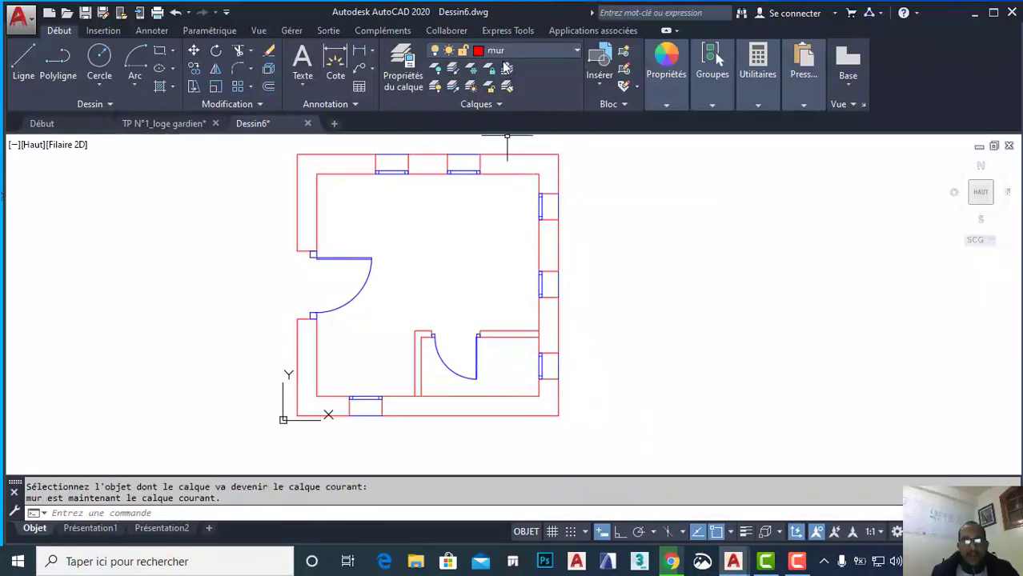
click(161, 87)
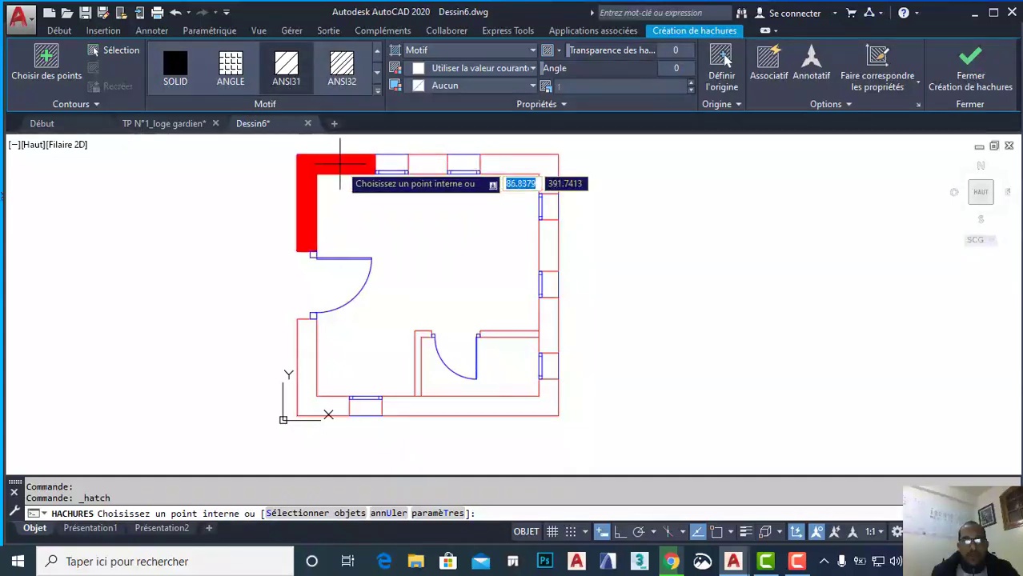
click(356, 162)
click(522, 163)
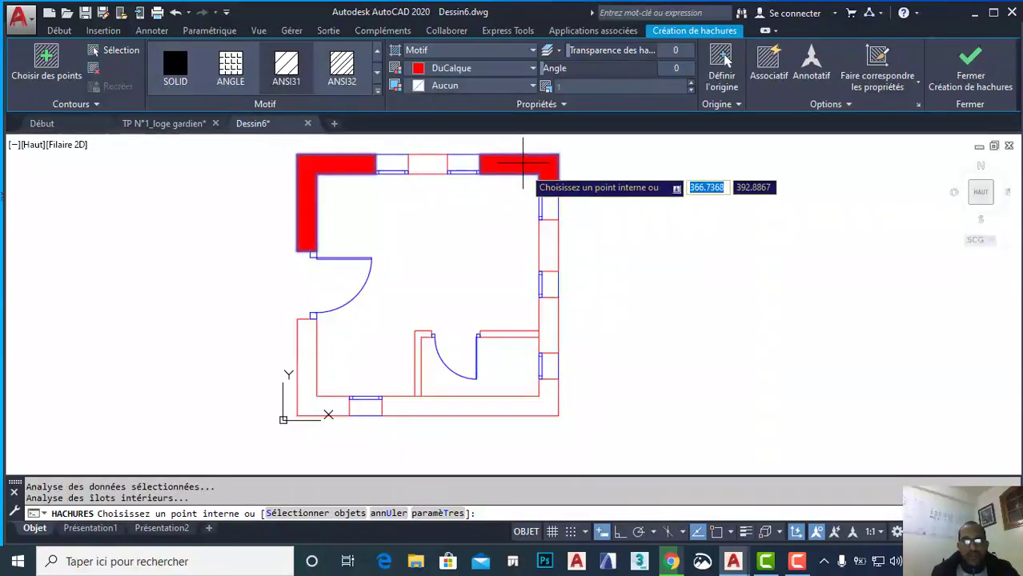
click(549, 268)
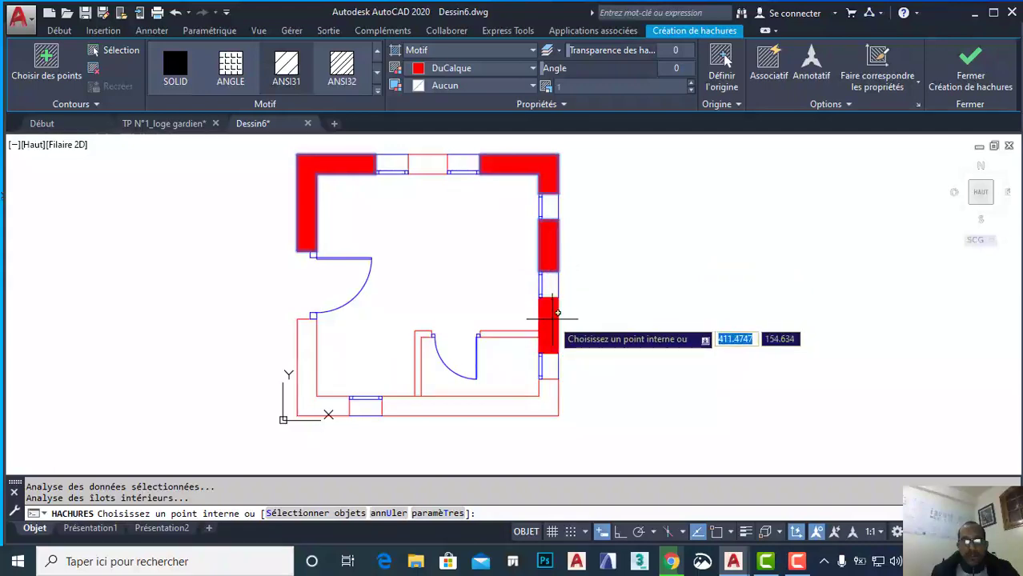
click(550, 327)
click(547, 406)
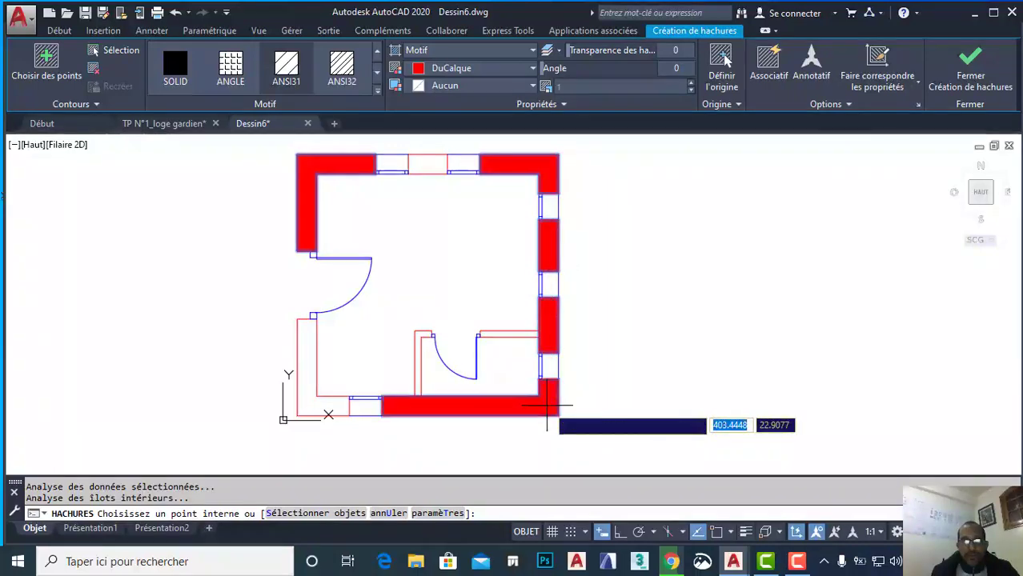
click(336, 406)
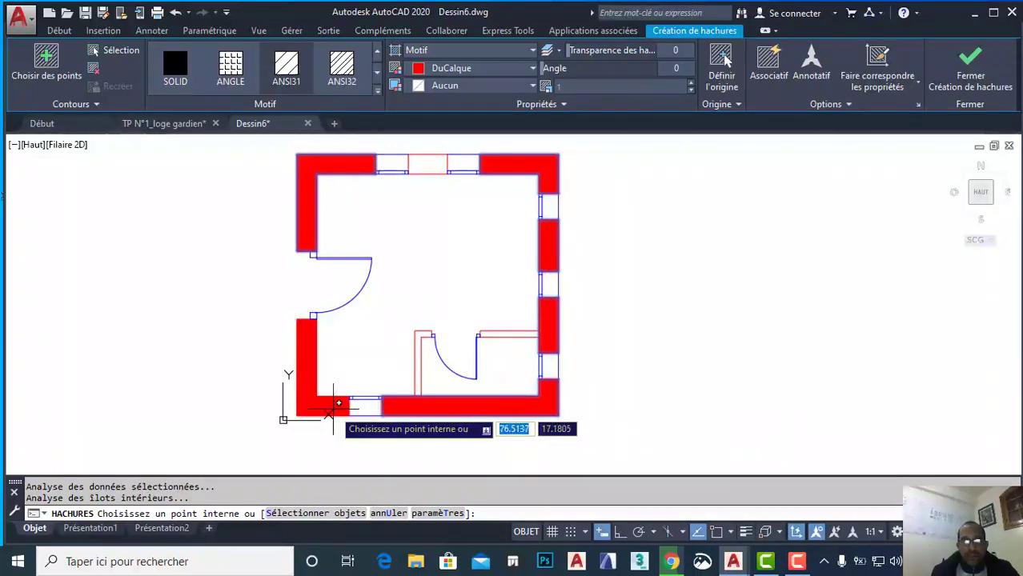
Add the WC partition walls and the pier between the two upper windows to the hatch and finish it.
click(417, 354)
click(490, 334)
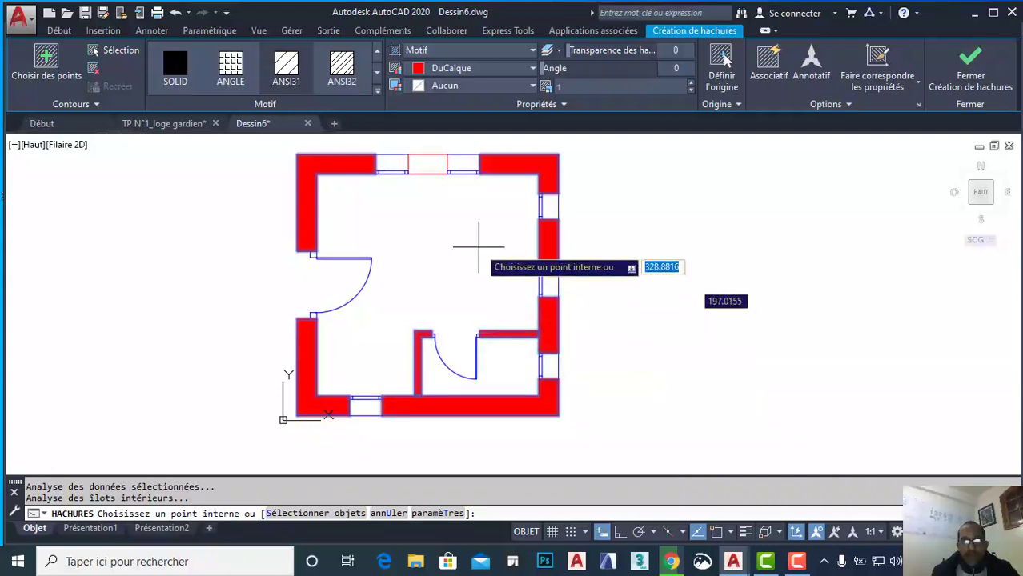
click(442, 166)
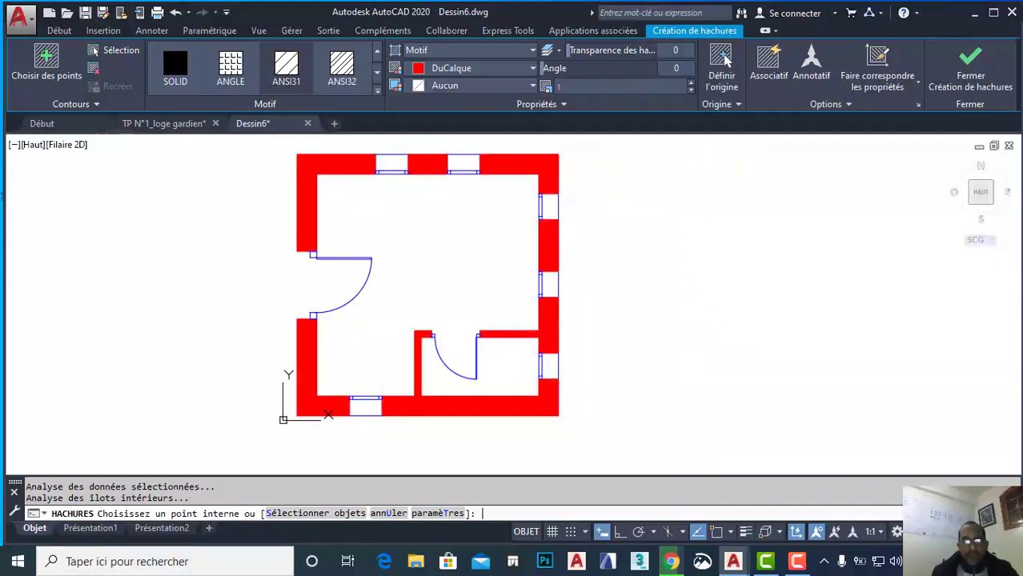
key(Return)
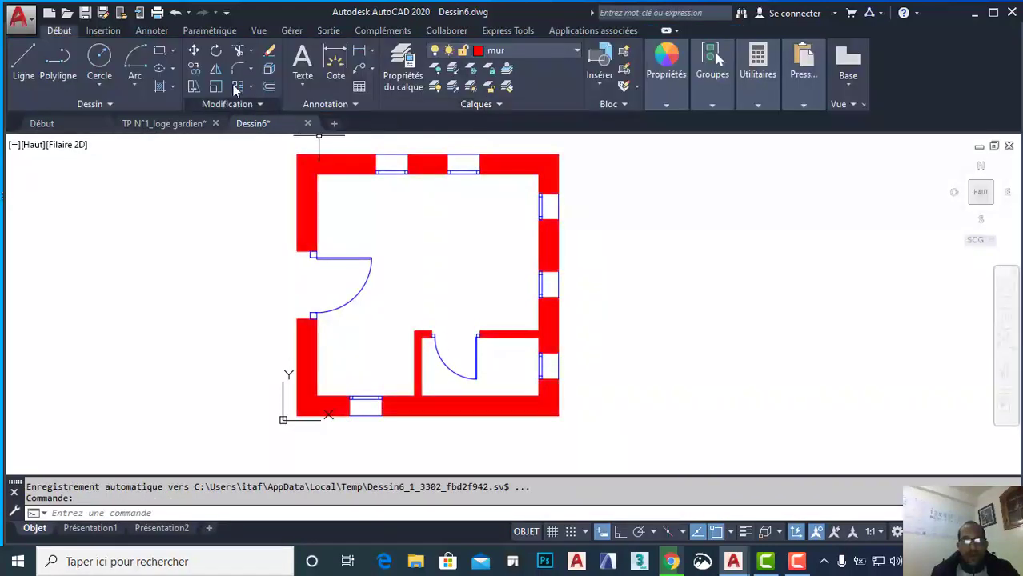
Turn the cotations and textes layers back on so the dimensions and labels are displayed with the hatched walls.
click(501, 54)
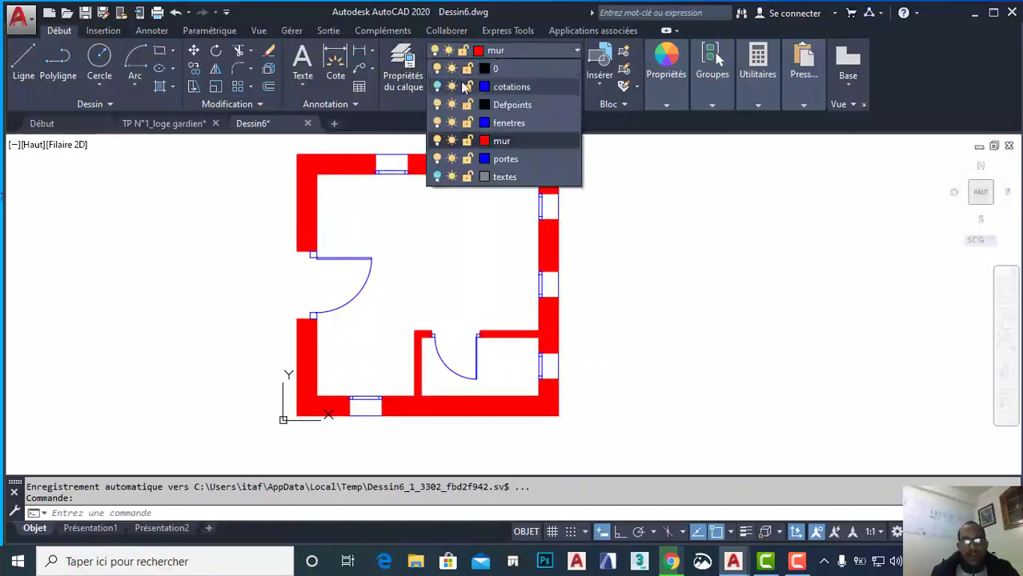
click(438, 86)
click(436, 177)
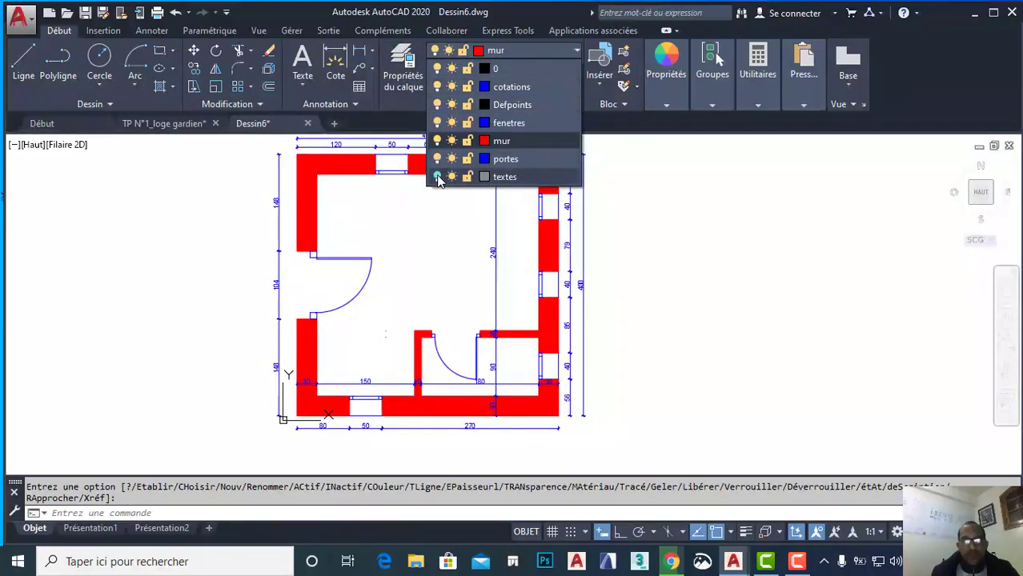
click(448, 257)
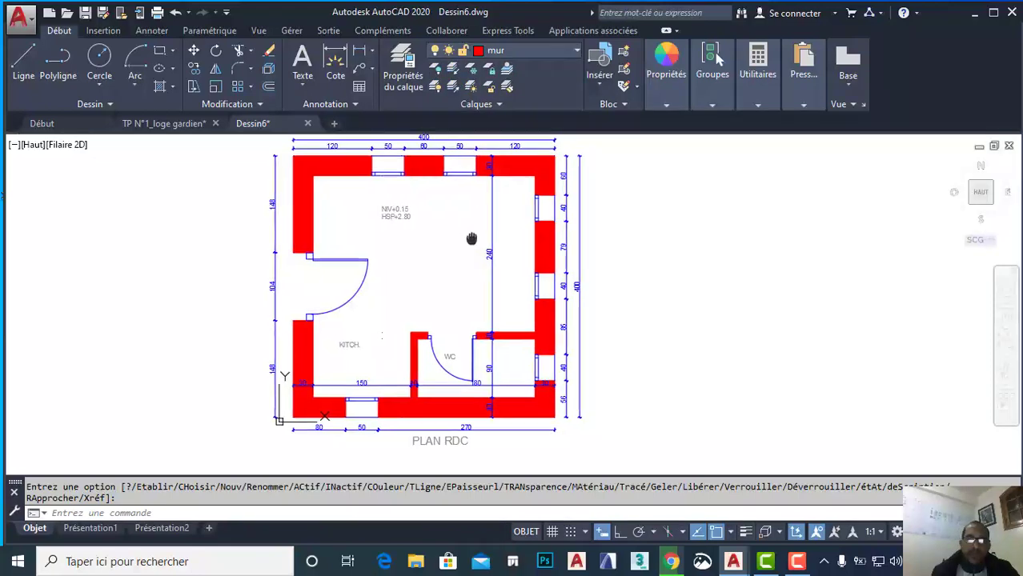
Inspect the plan's hatched walls, dimensions and room labels up close around the kitchen and WC, and as a whole.
mouse_move(429, 220)
middle_down()
mouse_move(396, 259)
mouse_move(399, 224)
mouse_move(416, 200)
middle_up()
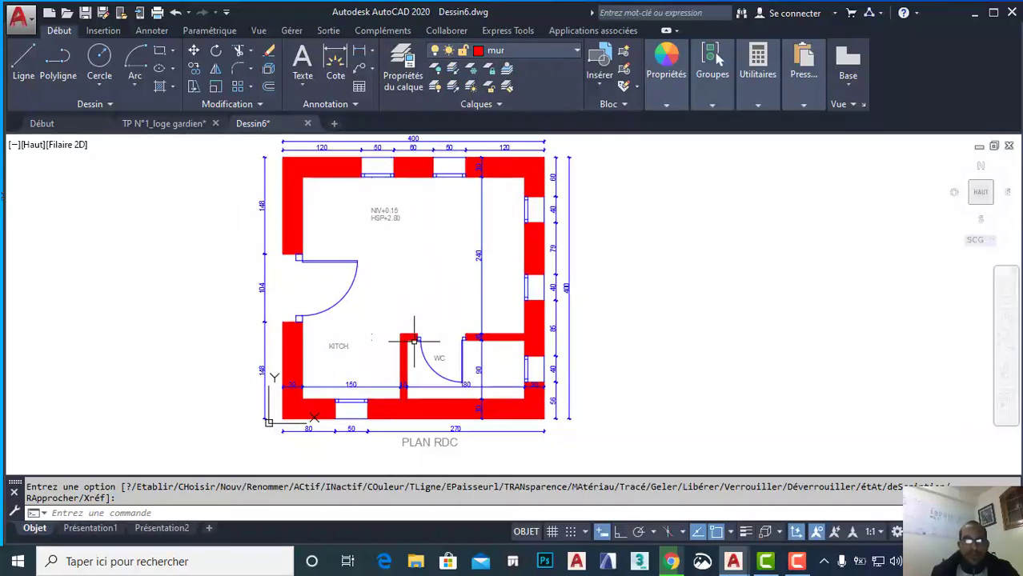
scroll(394, 346, up, 2)
scroll(394, 338, down, 2)
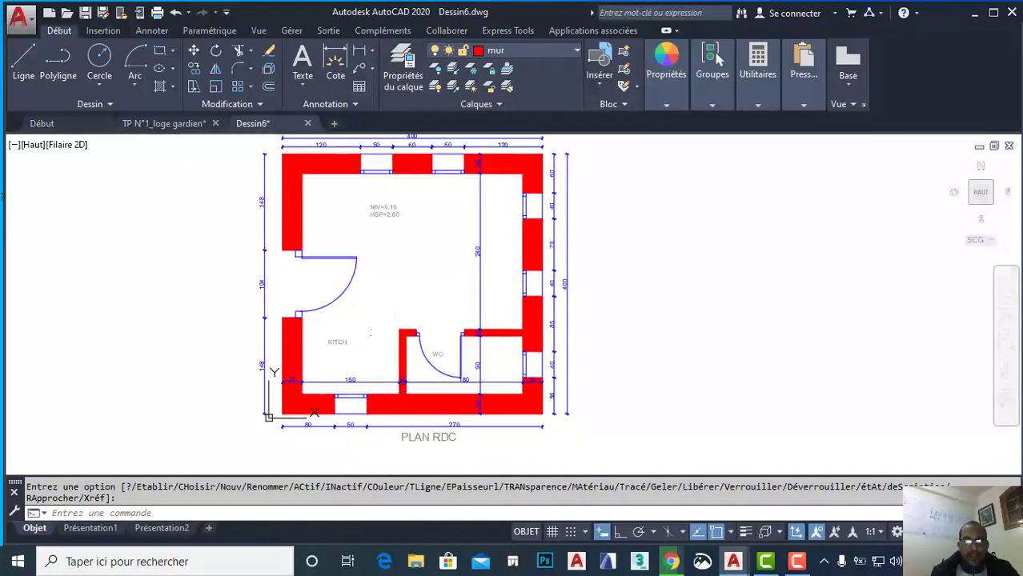
mouse_move(394, 338)
middle_down()
mouse_move(398, 269)
mouse_move(422, 274)
mouse_move(436, 258)
middle_up()
scroll(428, 308, up, 1)
scroll(428, 308, down, 1)
scroll(408, 260, up, 2)
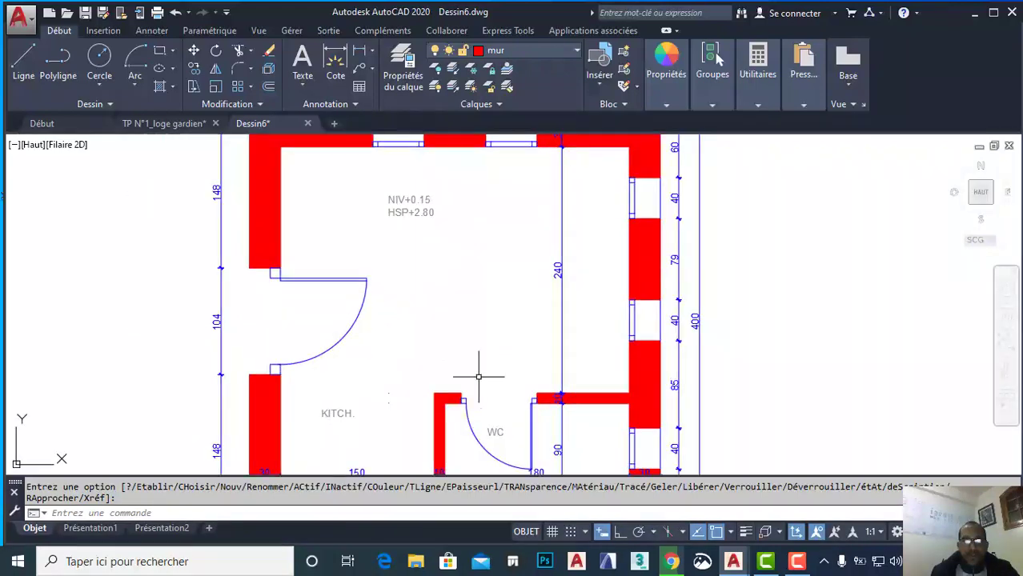
middle_drag(475, 373, 448, 244)
middle_drag(409, 321, 458, 340)
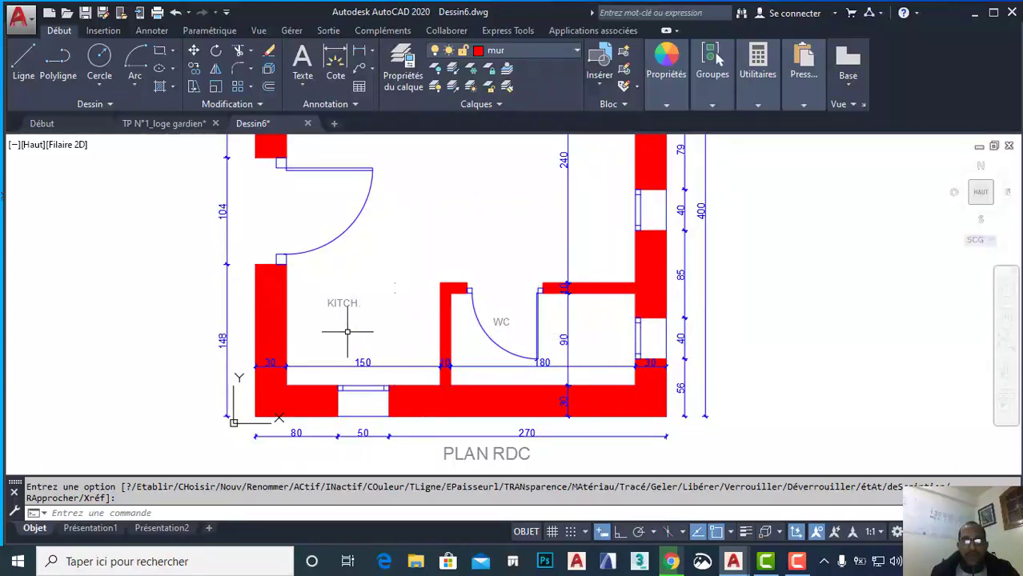
middle_drag(361, 347, 372, 296)
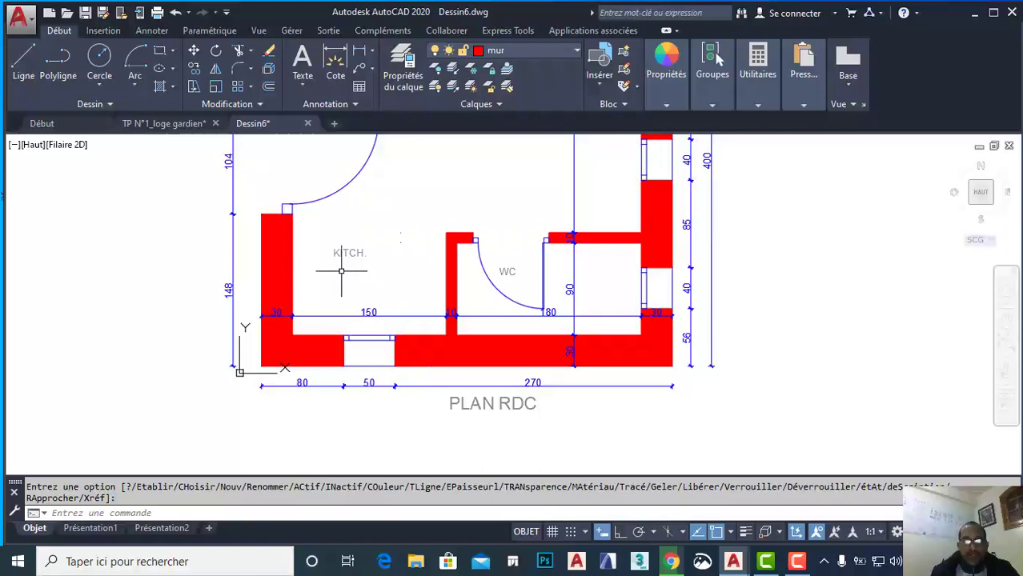
scroll(338, 309, down, 4)
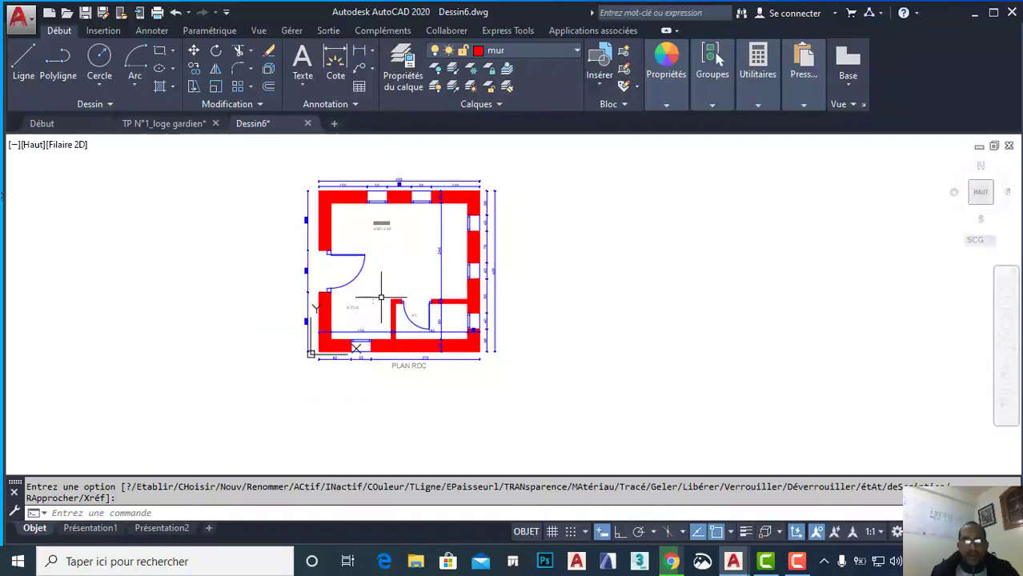